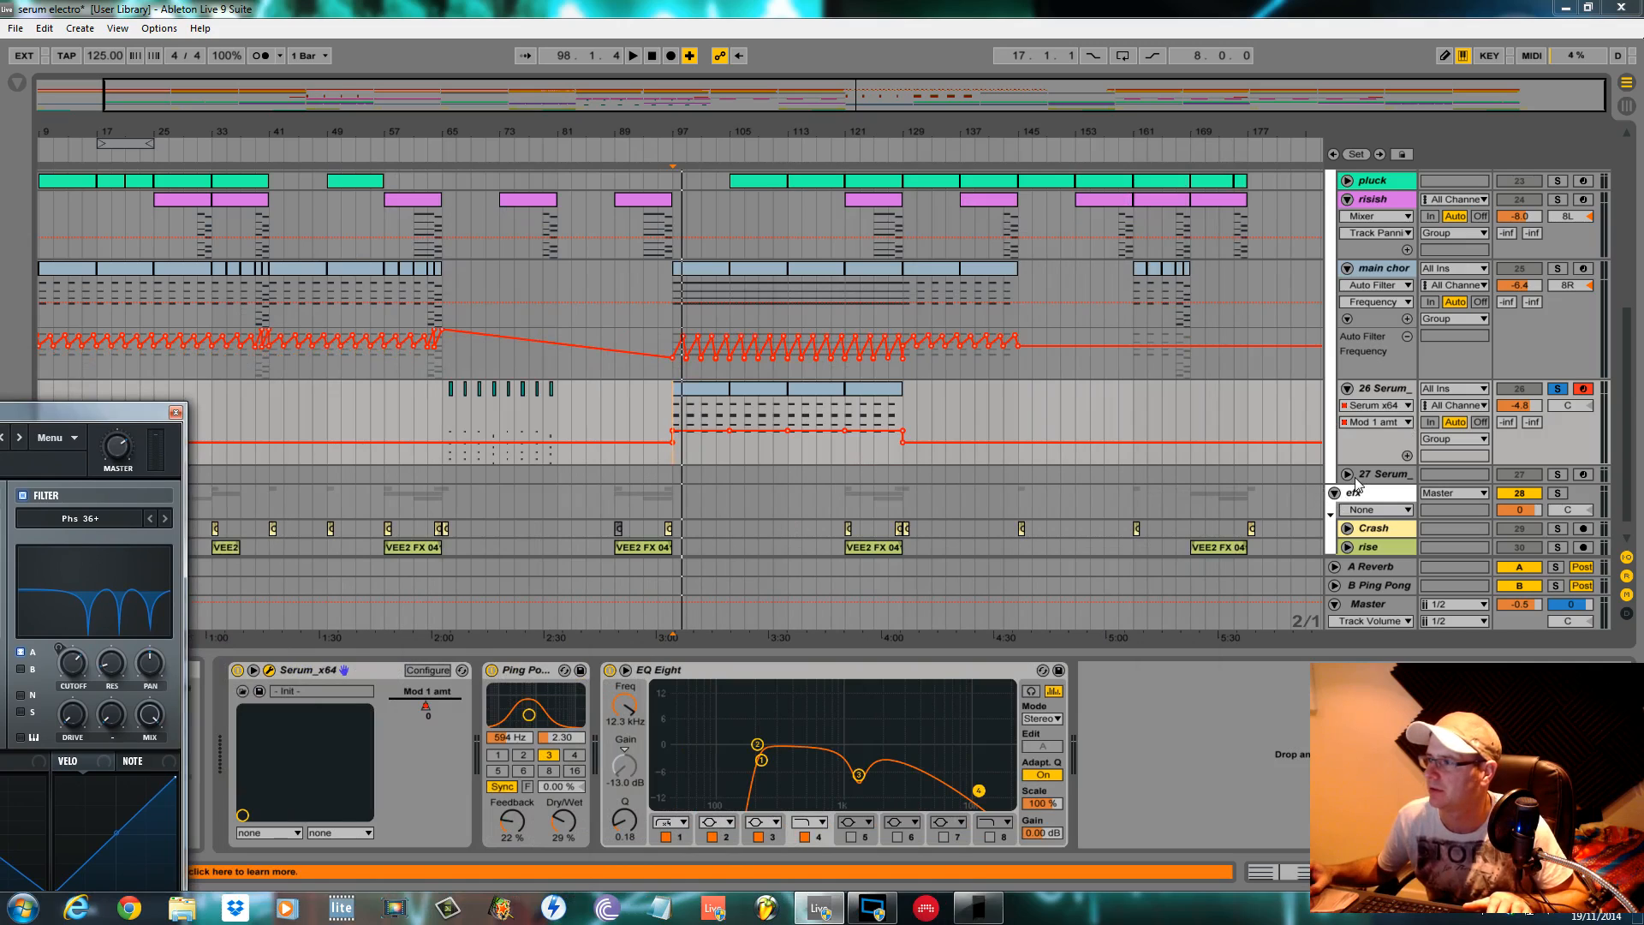
Reposition the Serum window below track 26's clips so that both the clips and the synth's oscillator section are visible
click(1347, 474)
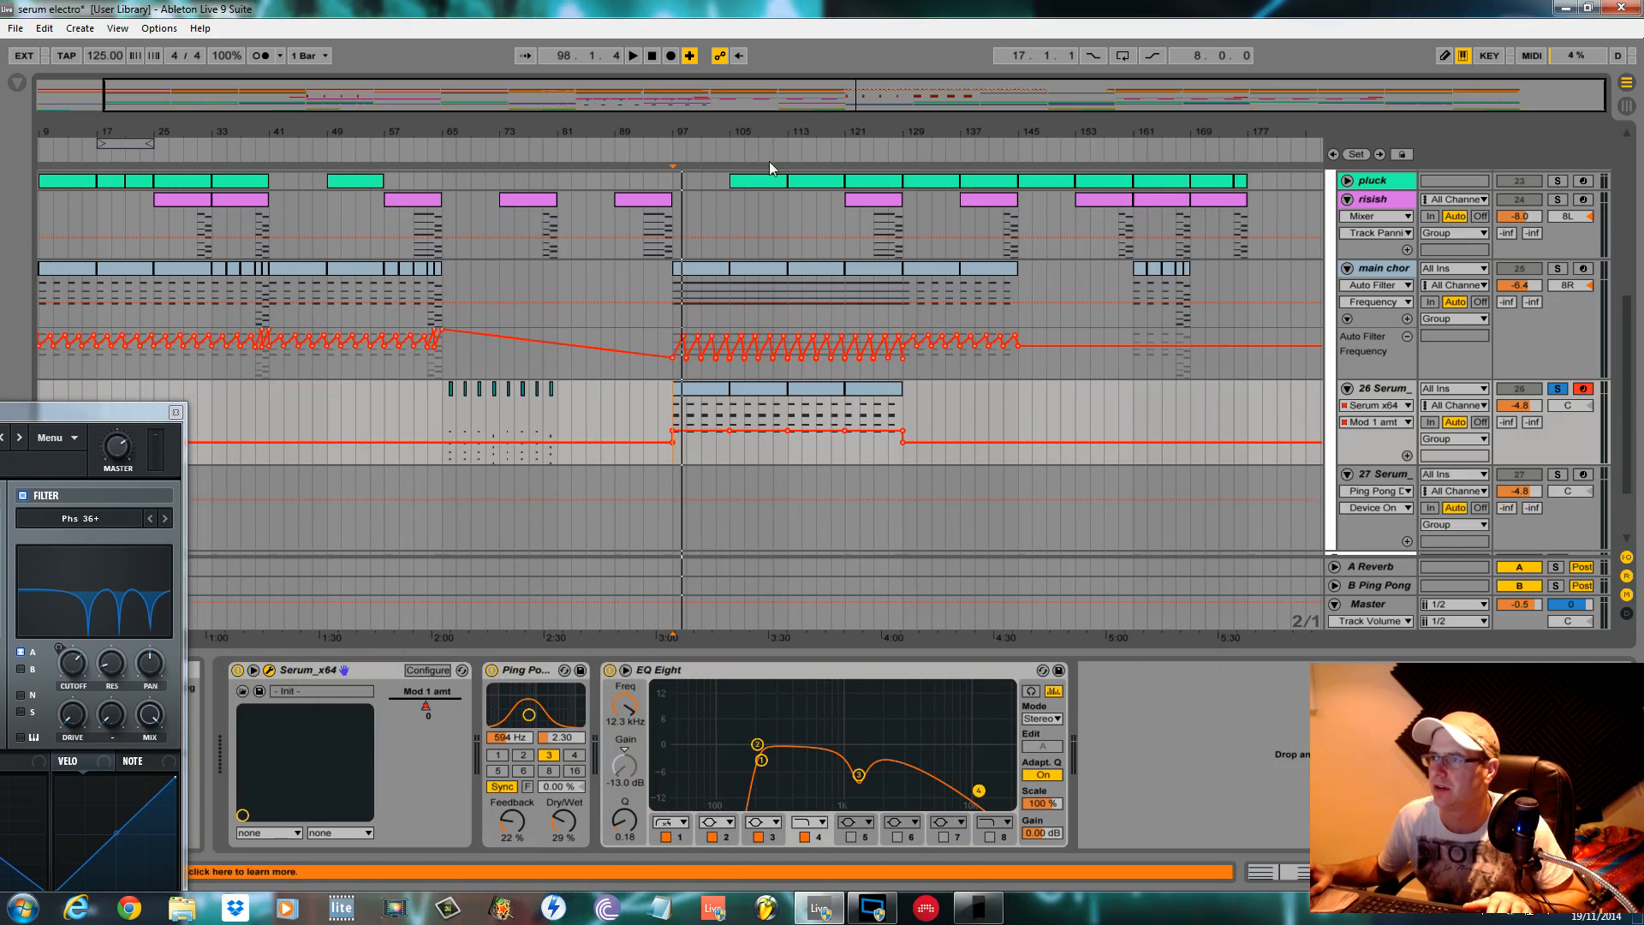
click(1348, 474)
scroll(1379, 513, down, 1)
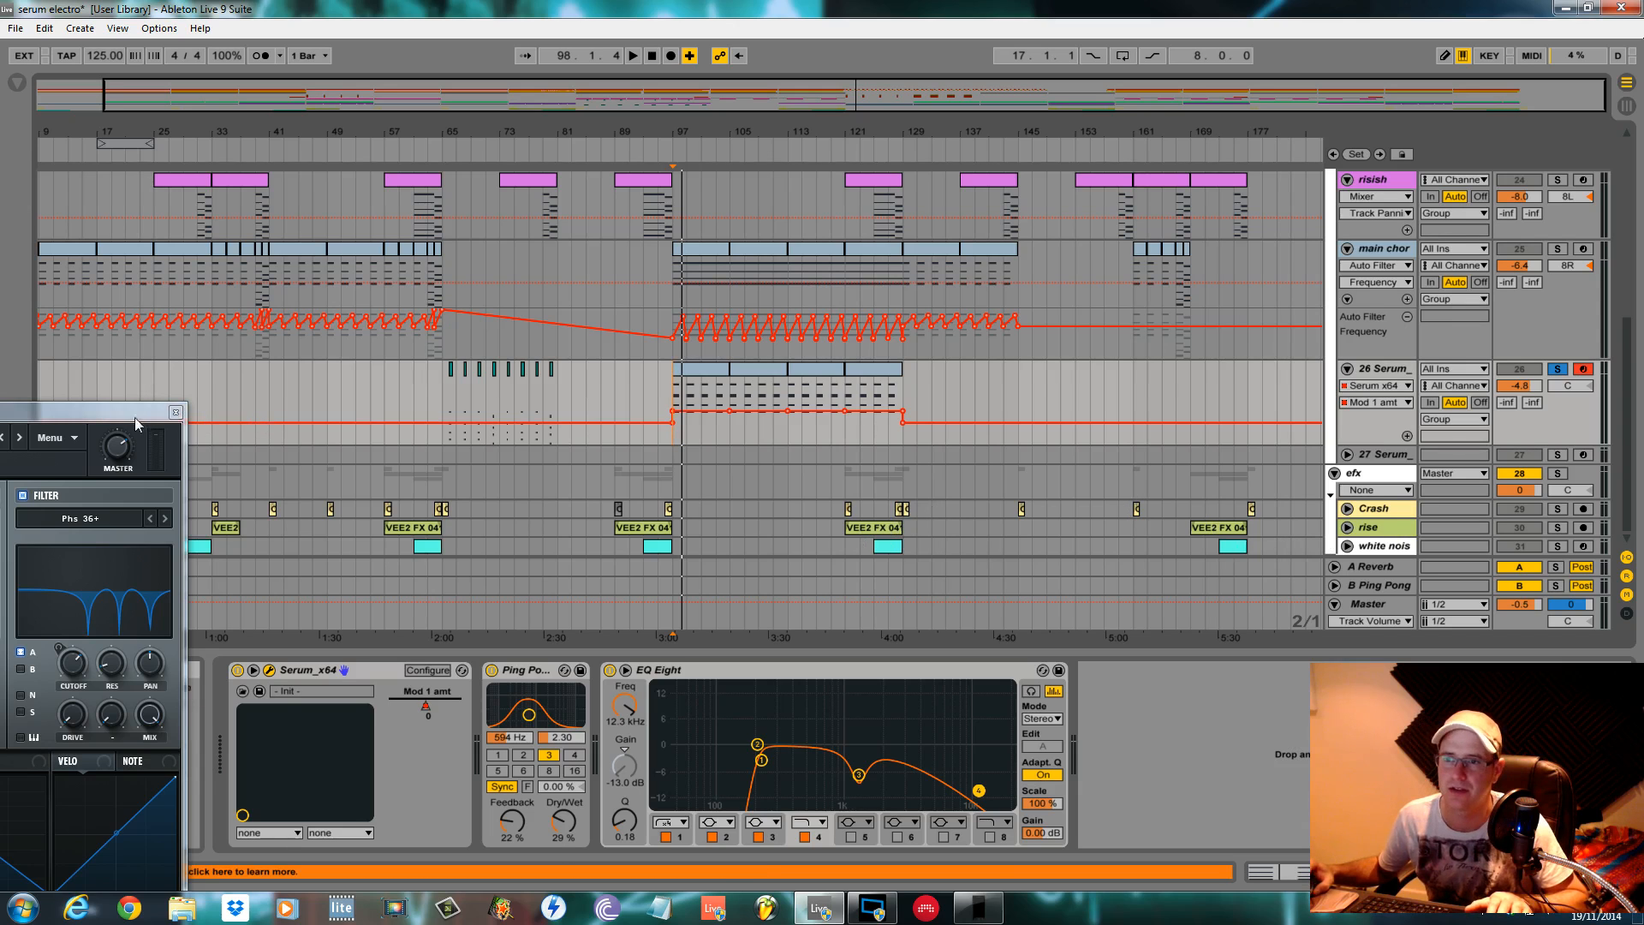
drag(145, 412, 1116, 113)
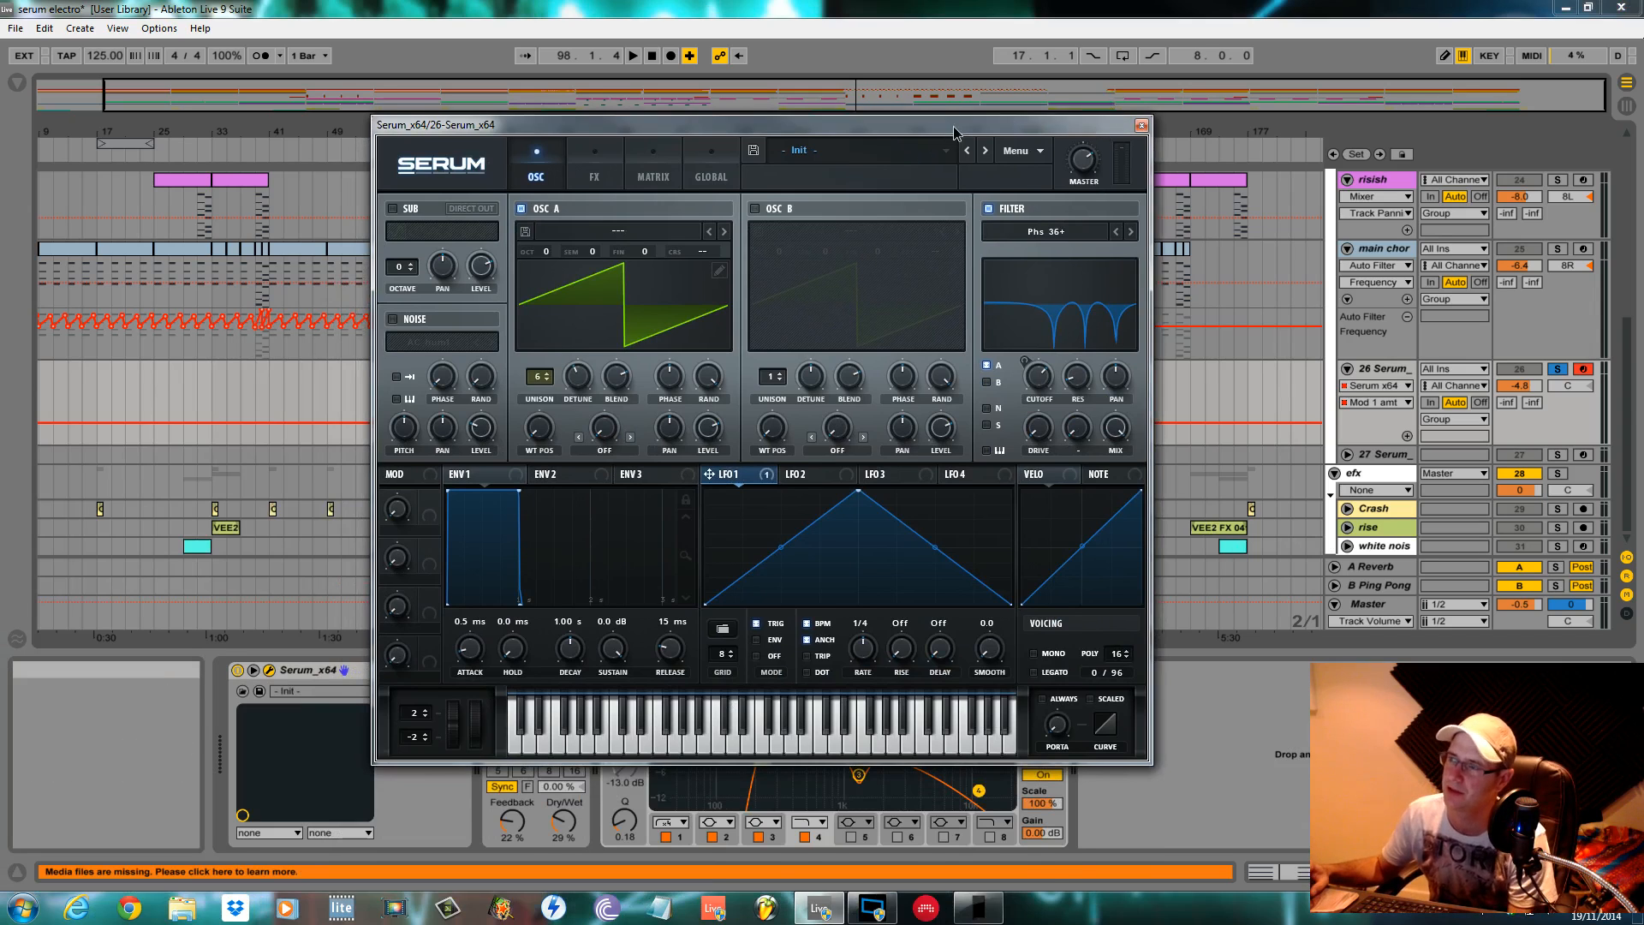
drag(955, 131, 830, 483)
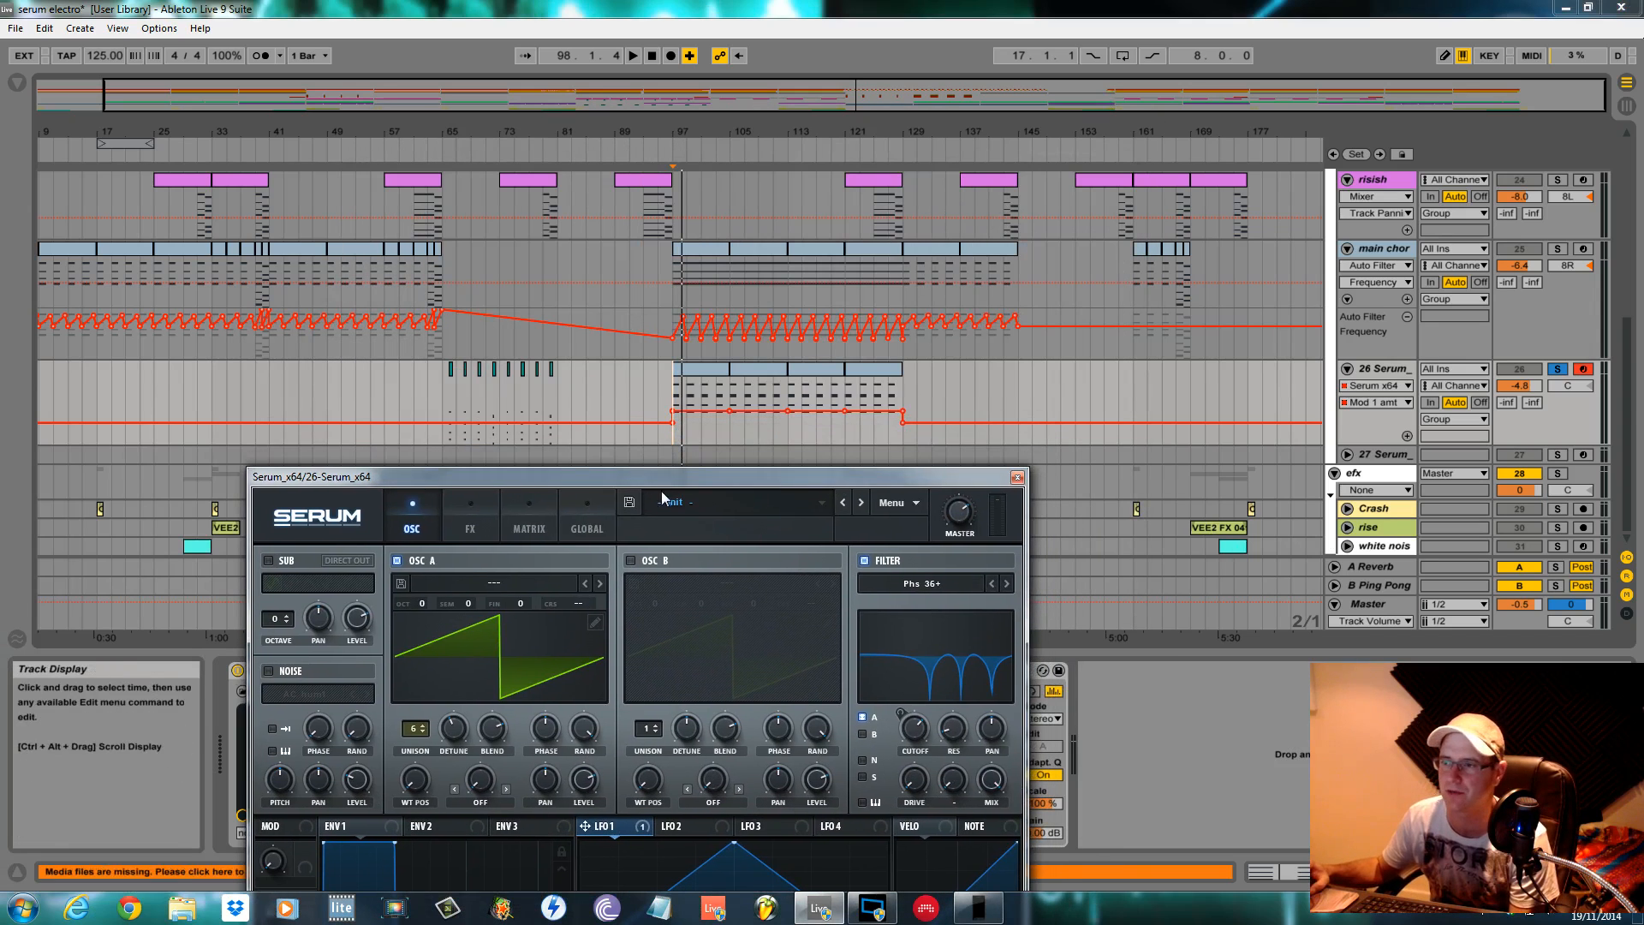
drag(662, 480, 668, 638)
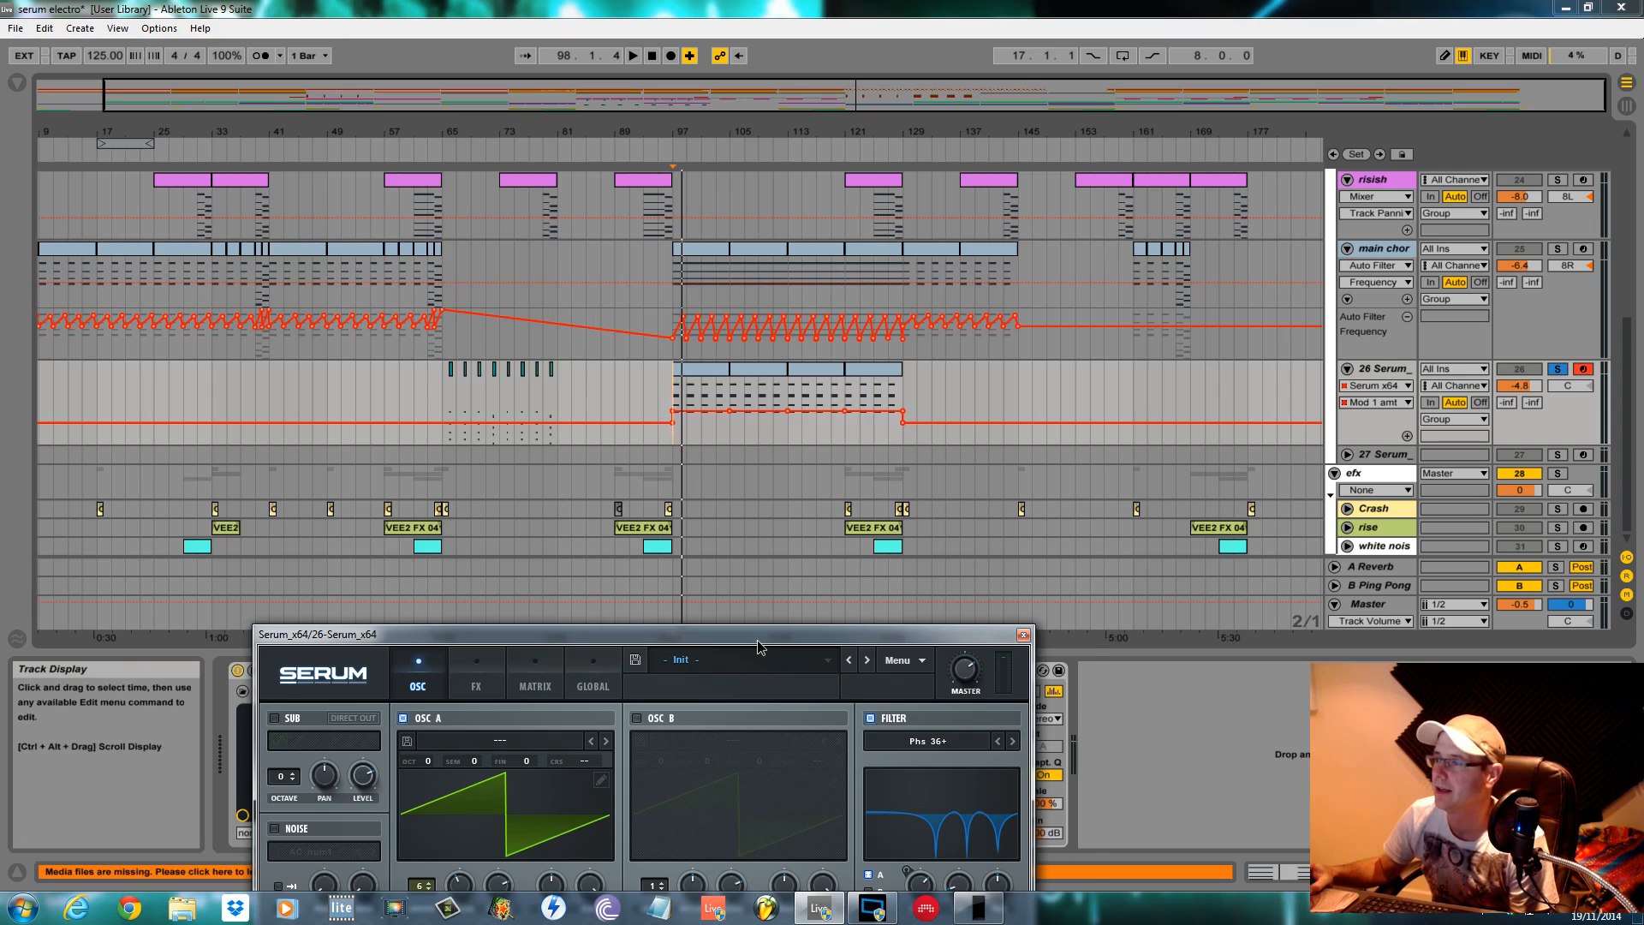
drag(757, 640, 922, 458)
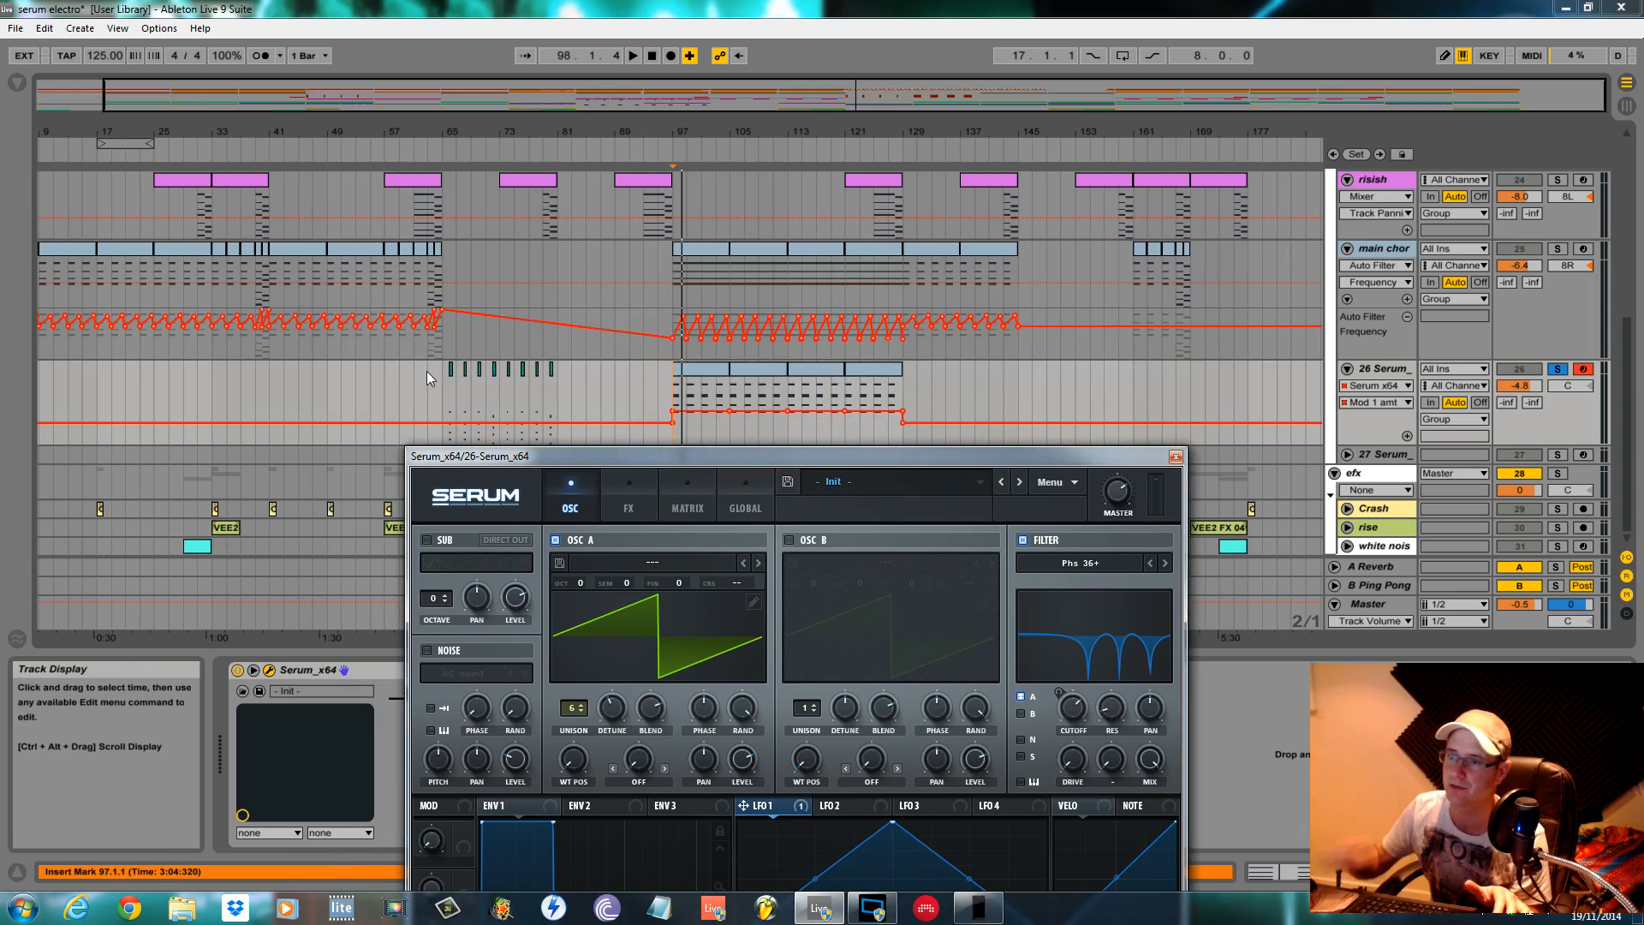
Play the short clips on track 26 from bar 66 to hear the patch in the breakdown
click(440, 394)
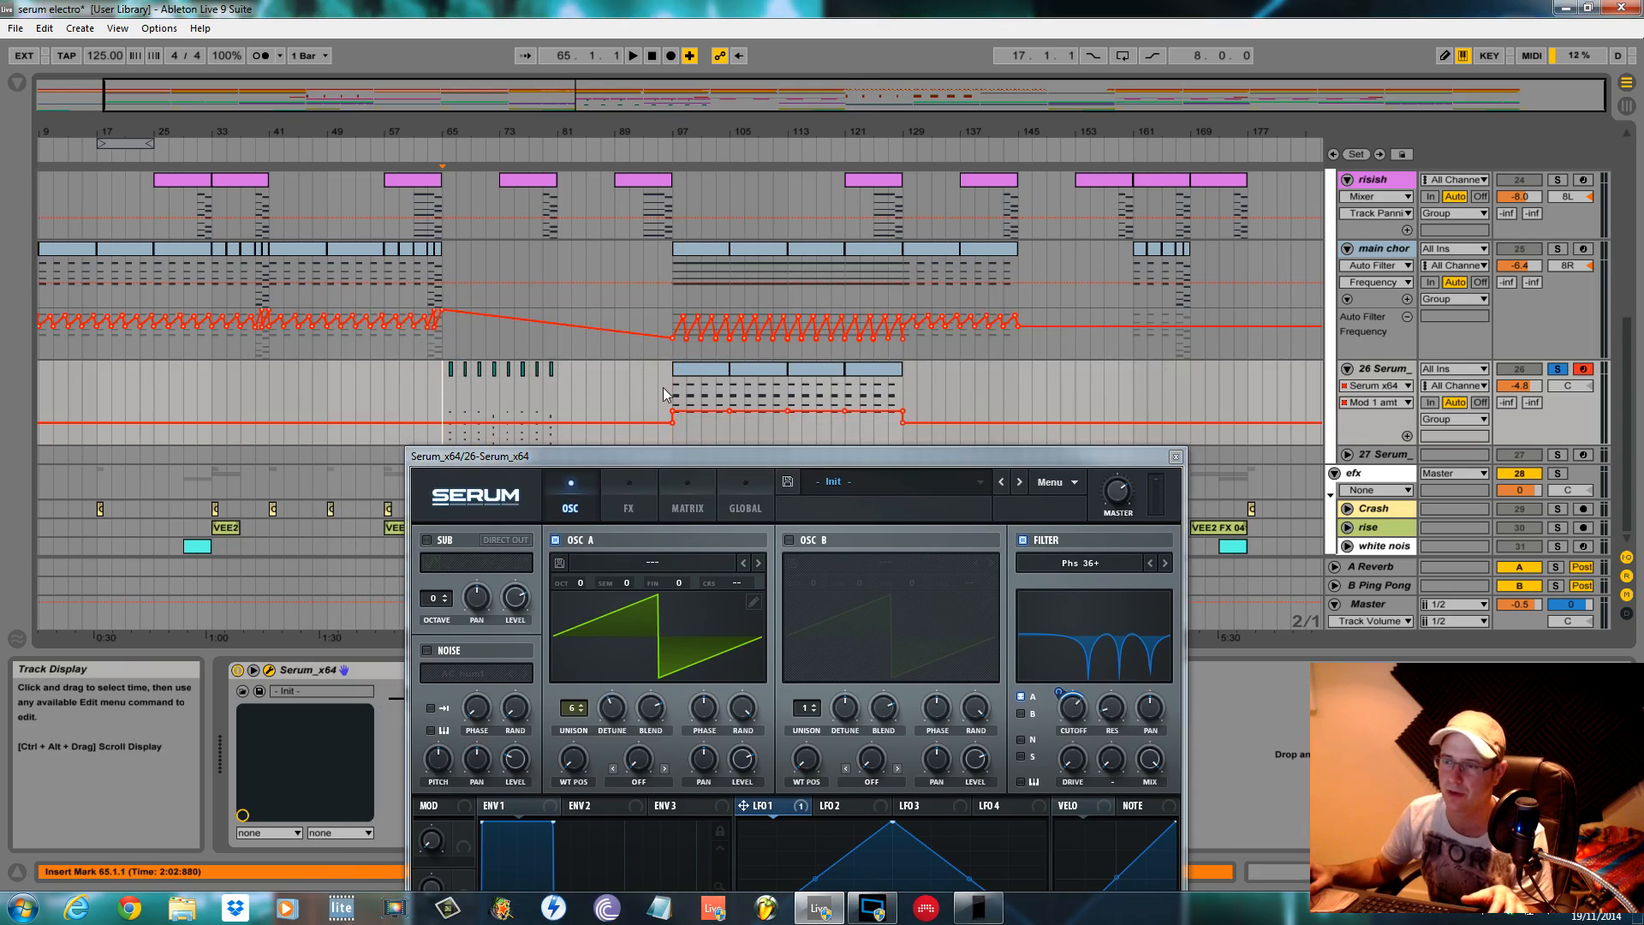
drag(412, 129, 411, 236)
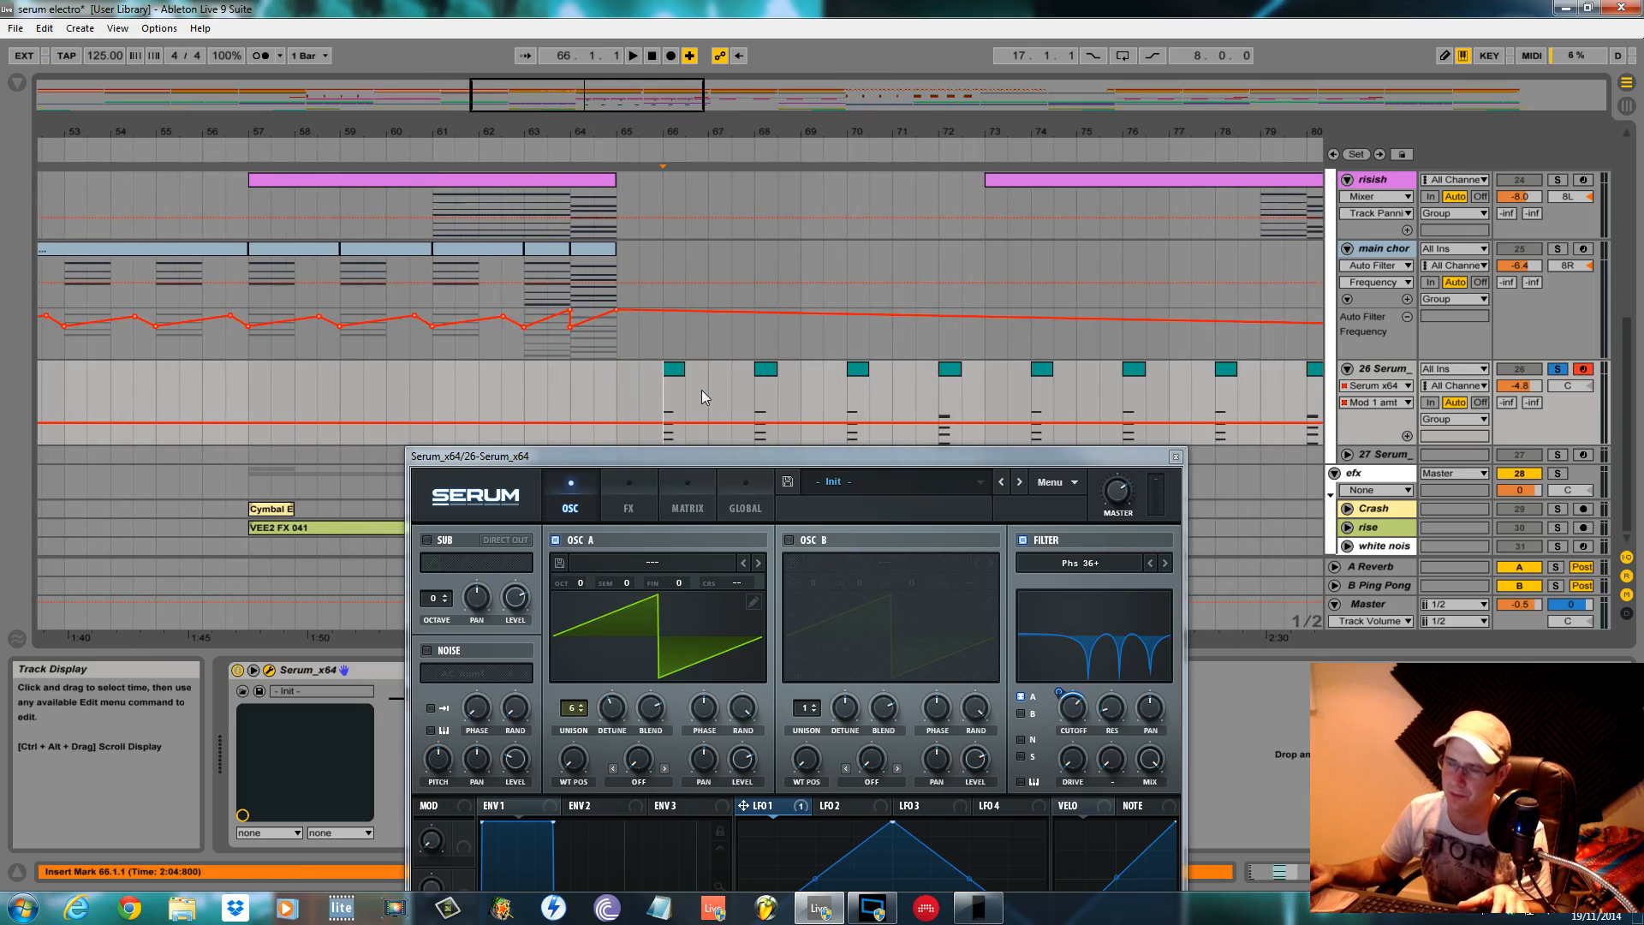
key(space)
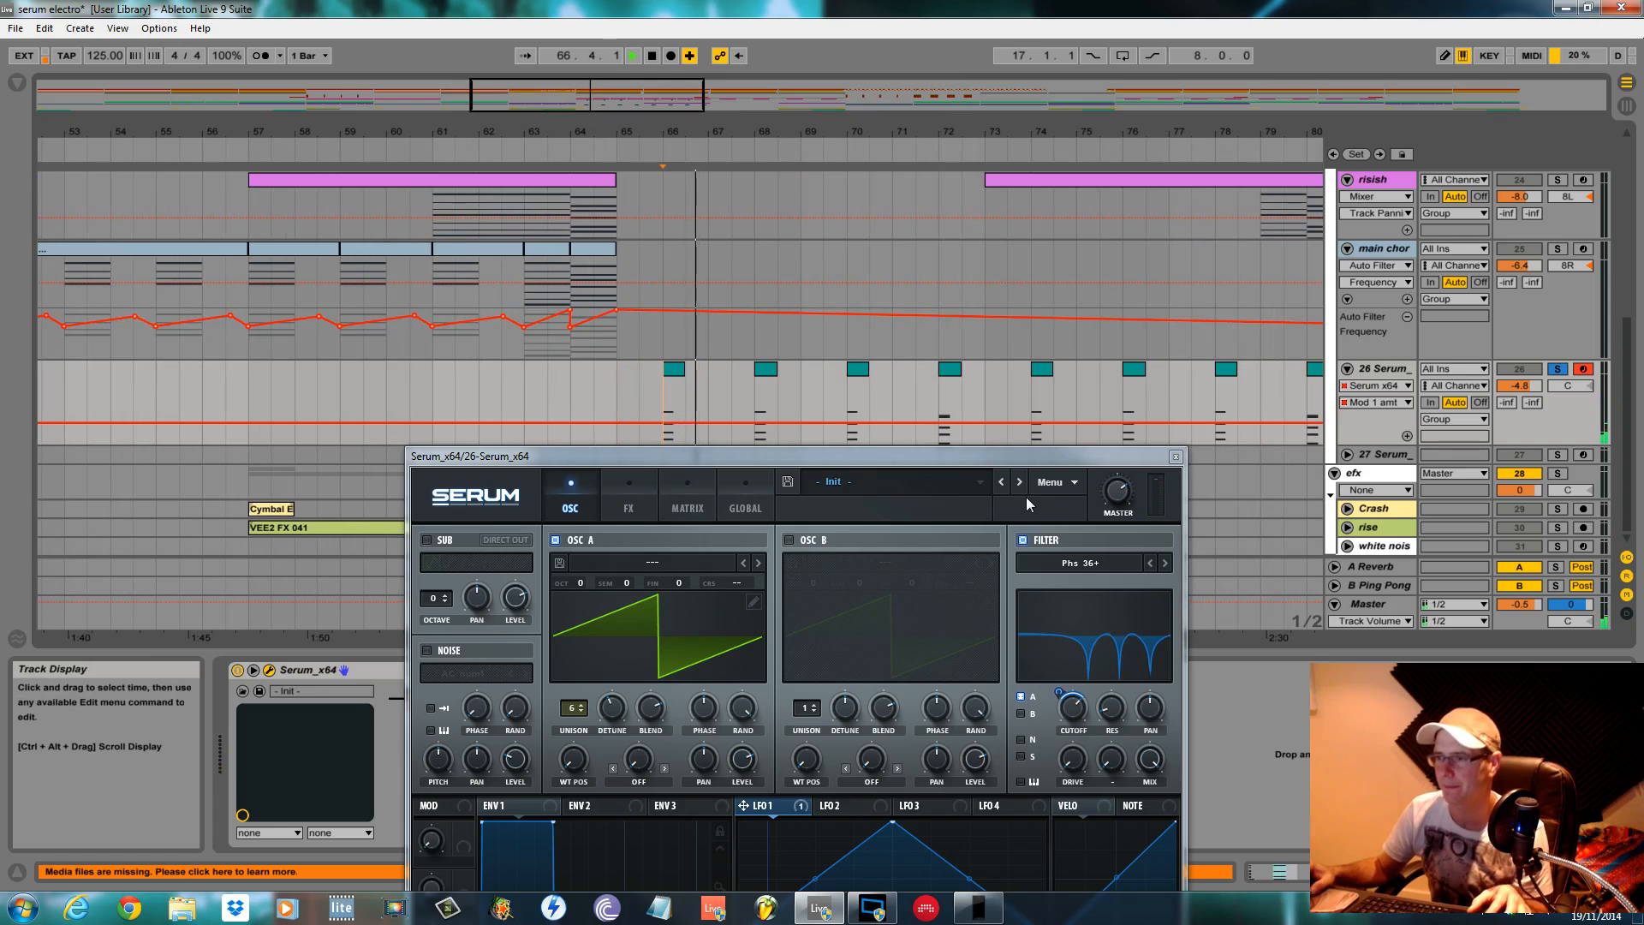
key(space)
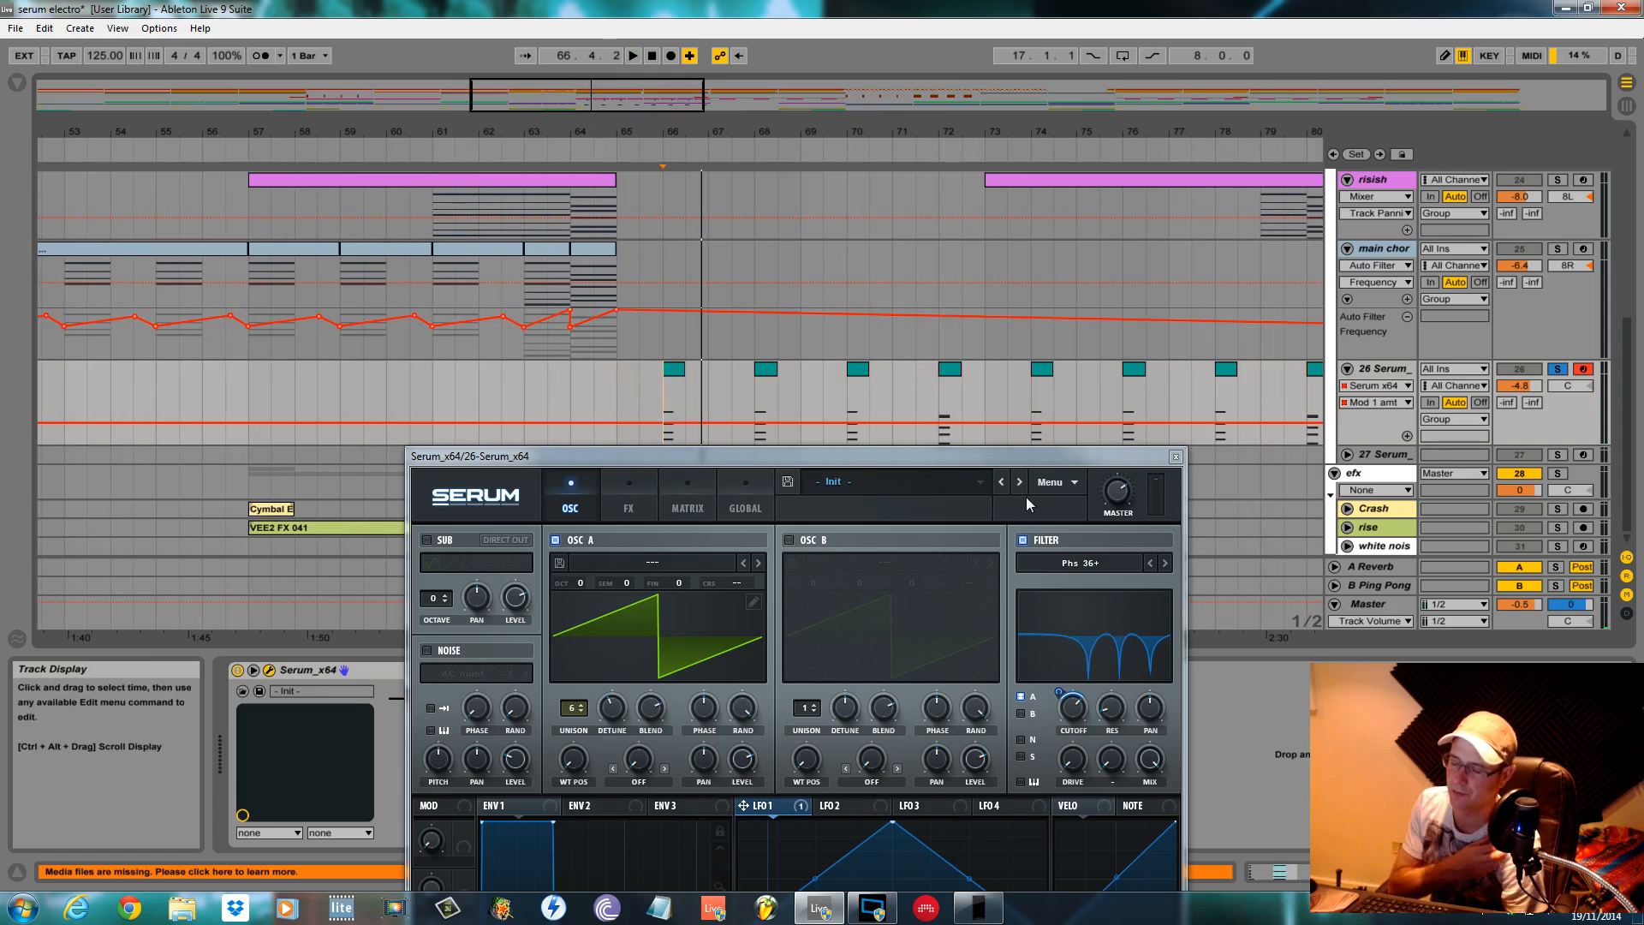
key(space)
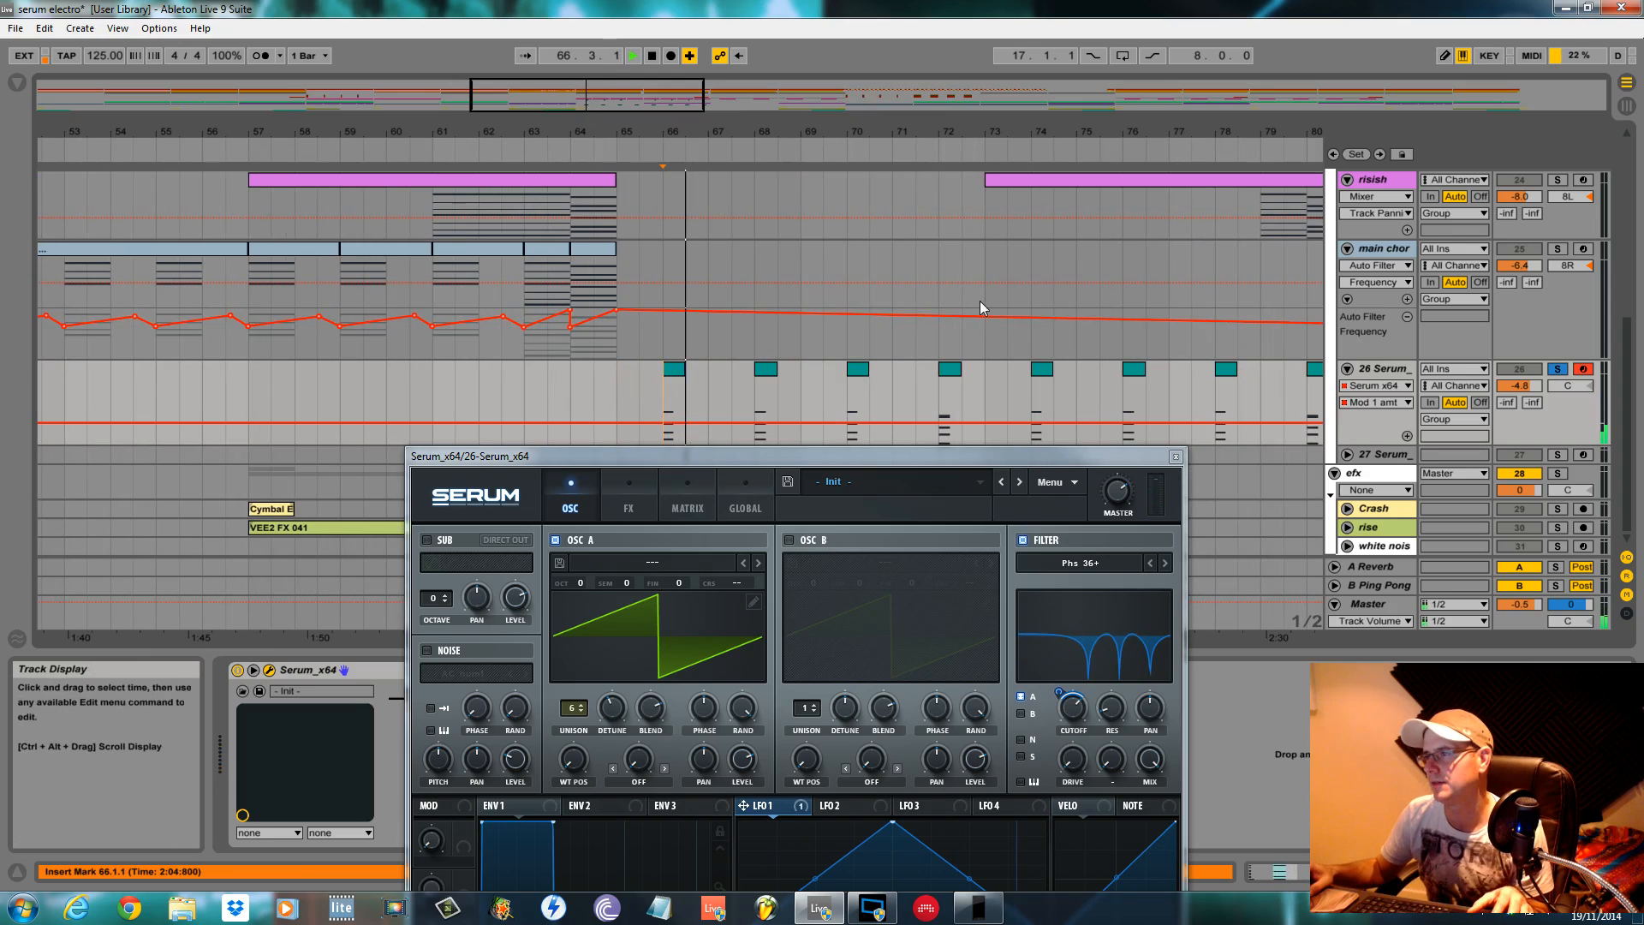
drag(1115, 134, 378, 67)
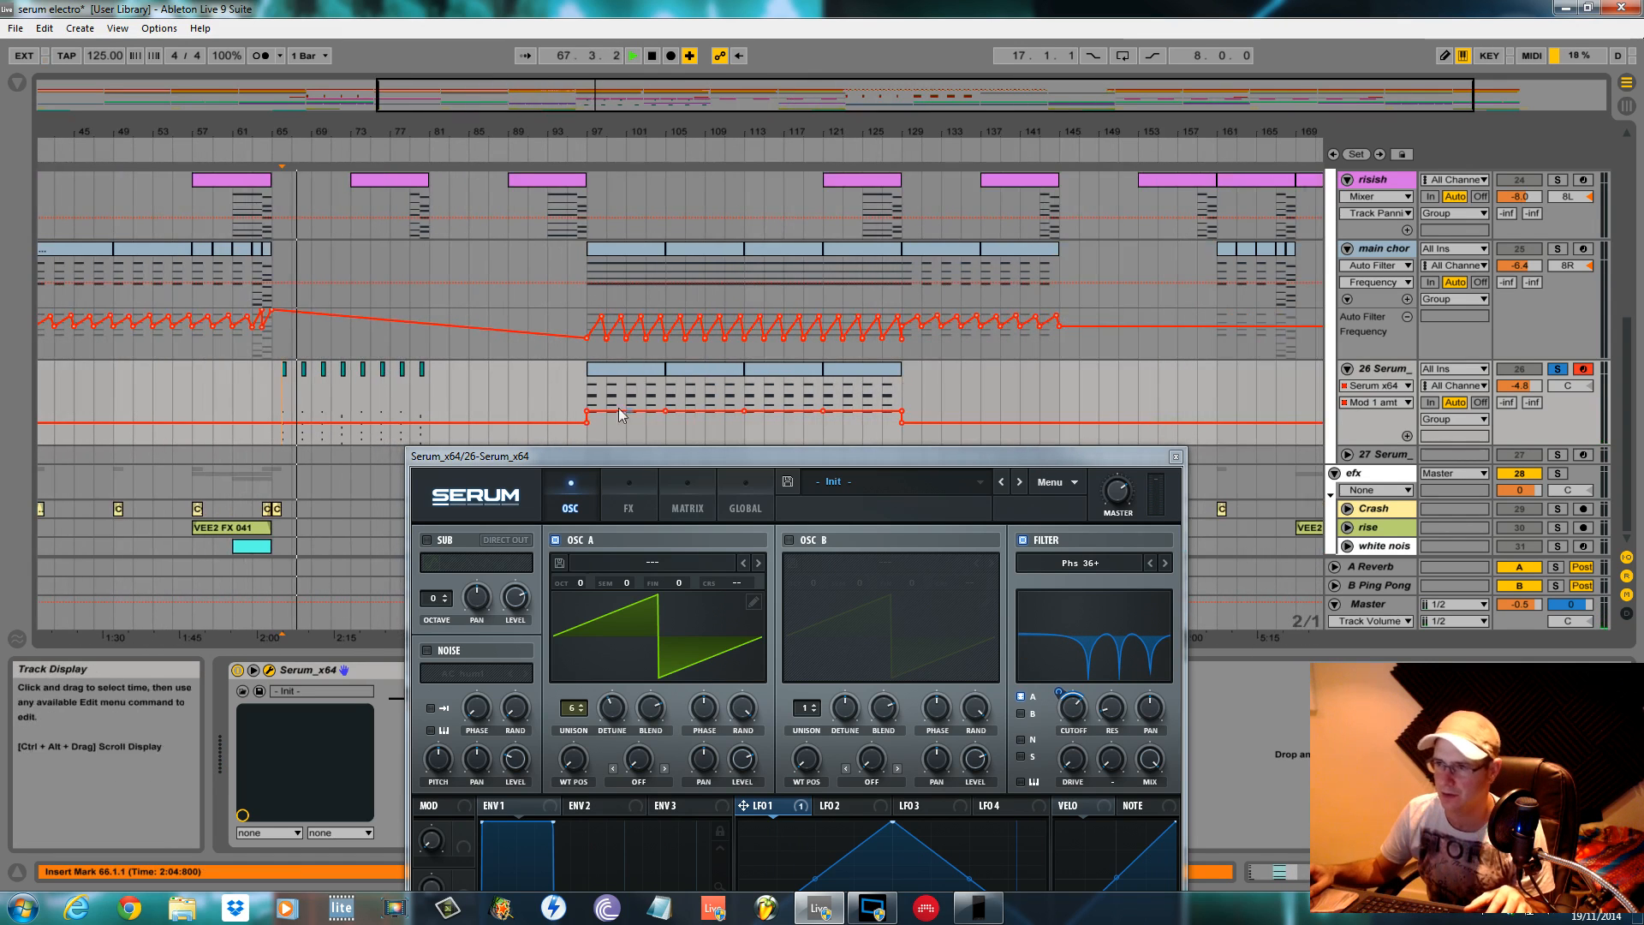
key(space)
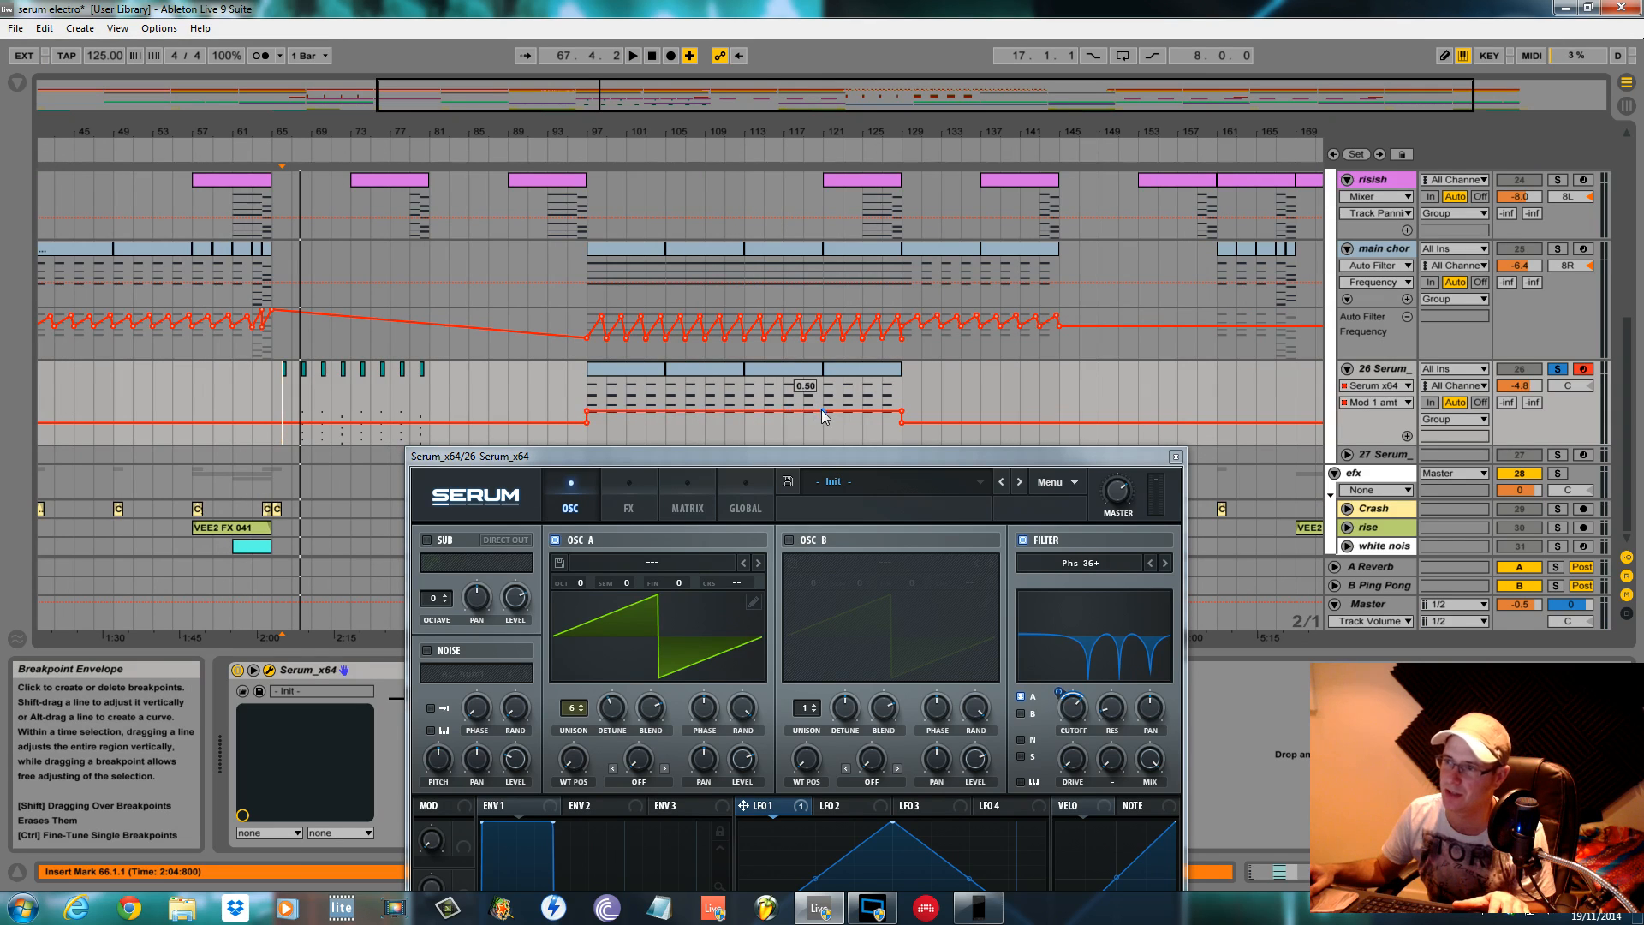
Play the chord clips on track 26 from bar 97 to hear the patch there
click(589, 395)
key(space)
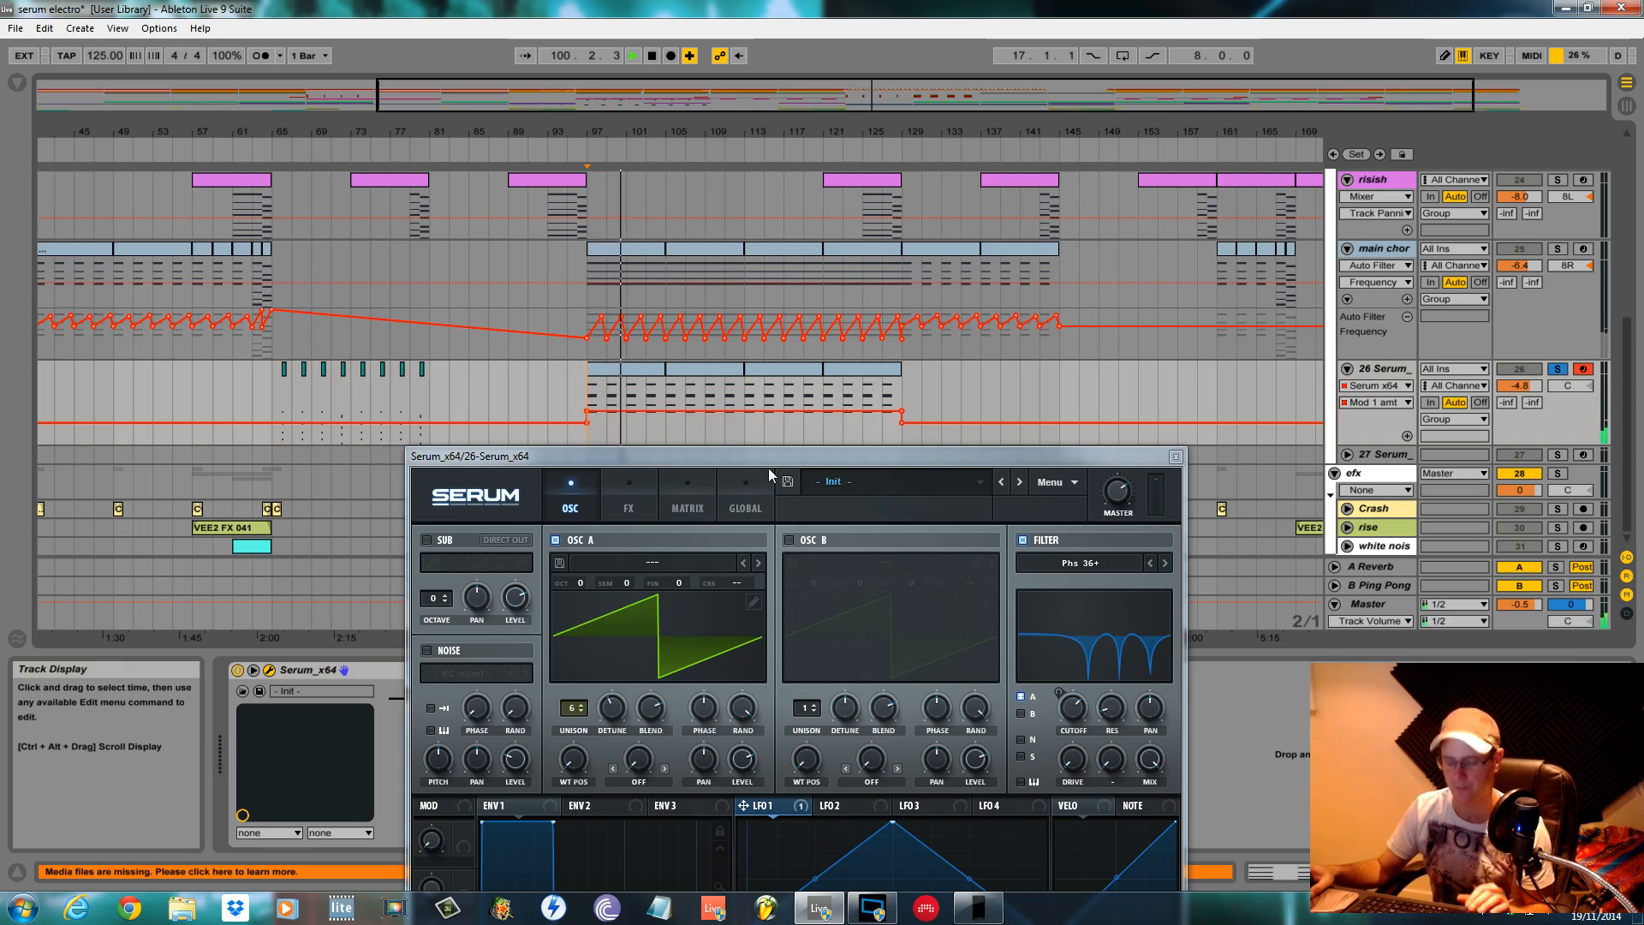
key(space)
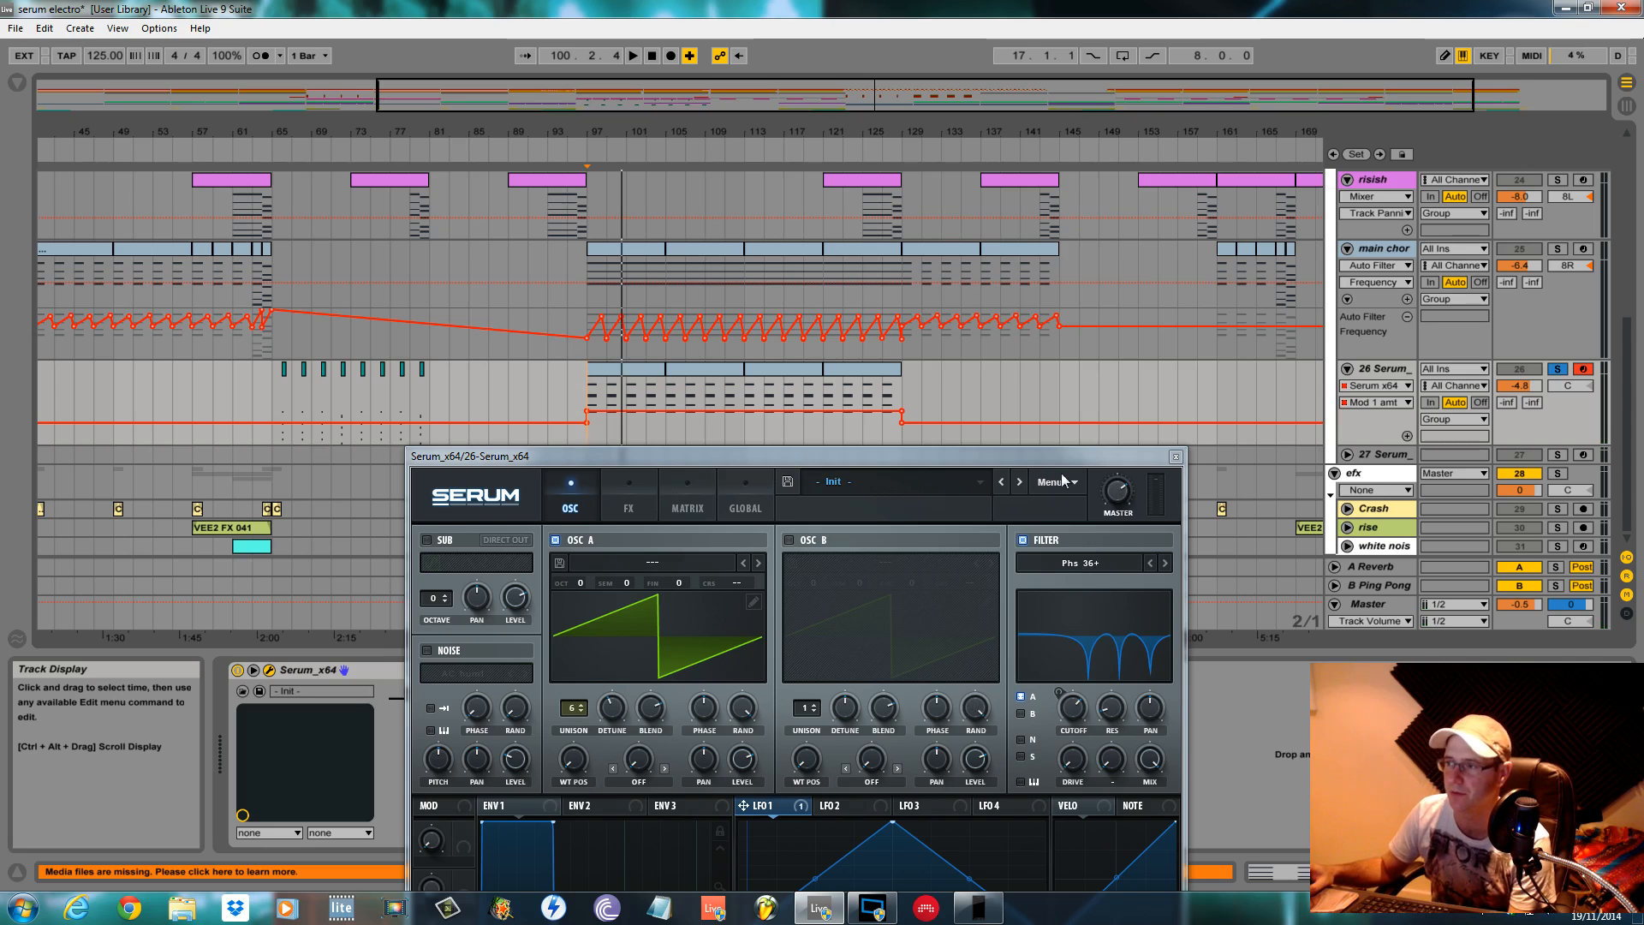
Reset the Serum patch to the Init preset and re-enable the overridden arrangement automation
drag(1040, 463, 1075, 172)
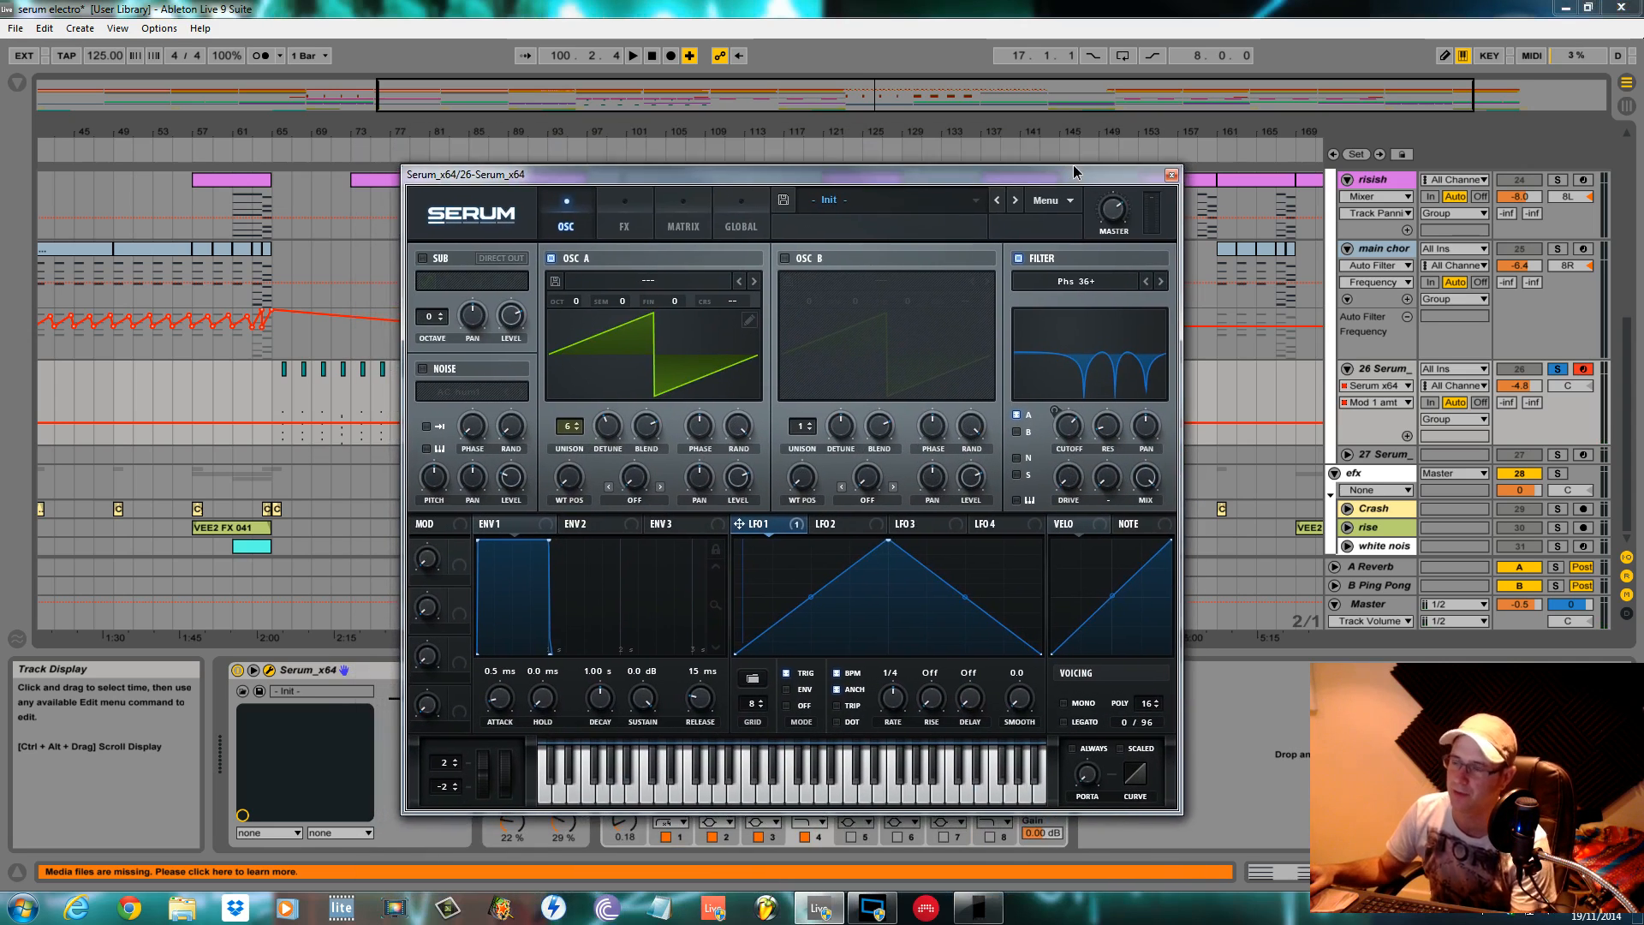
click(1046, 201)
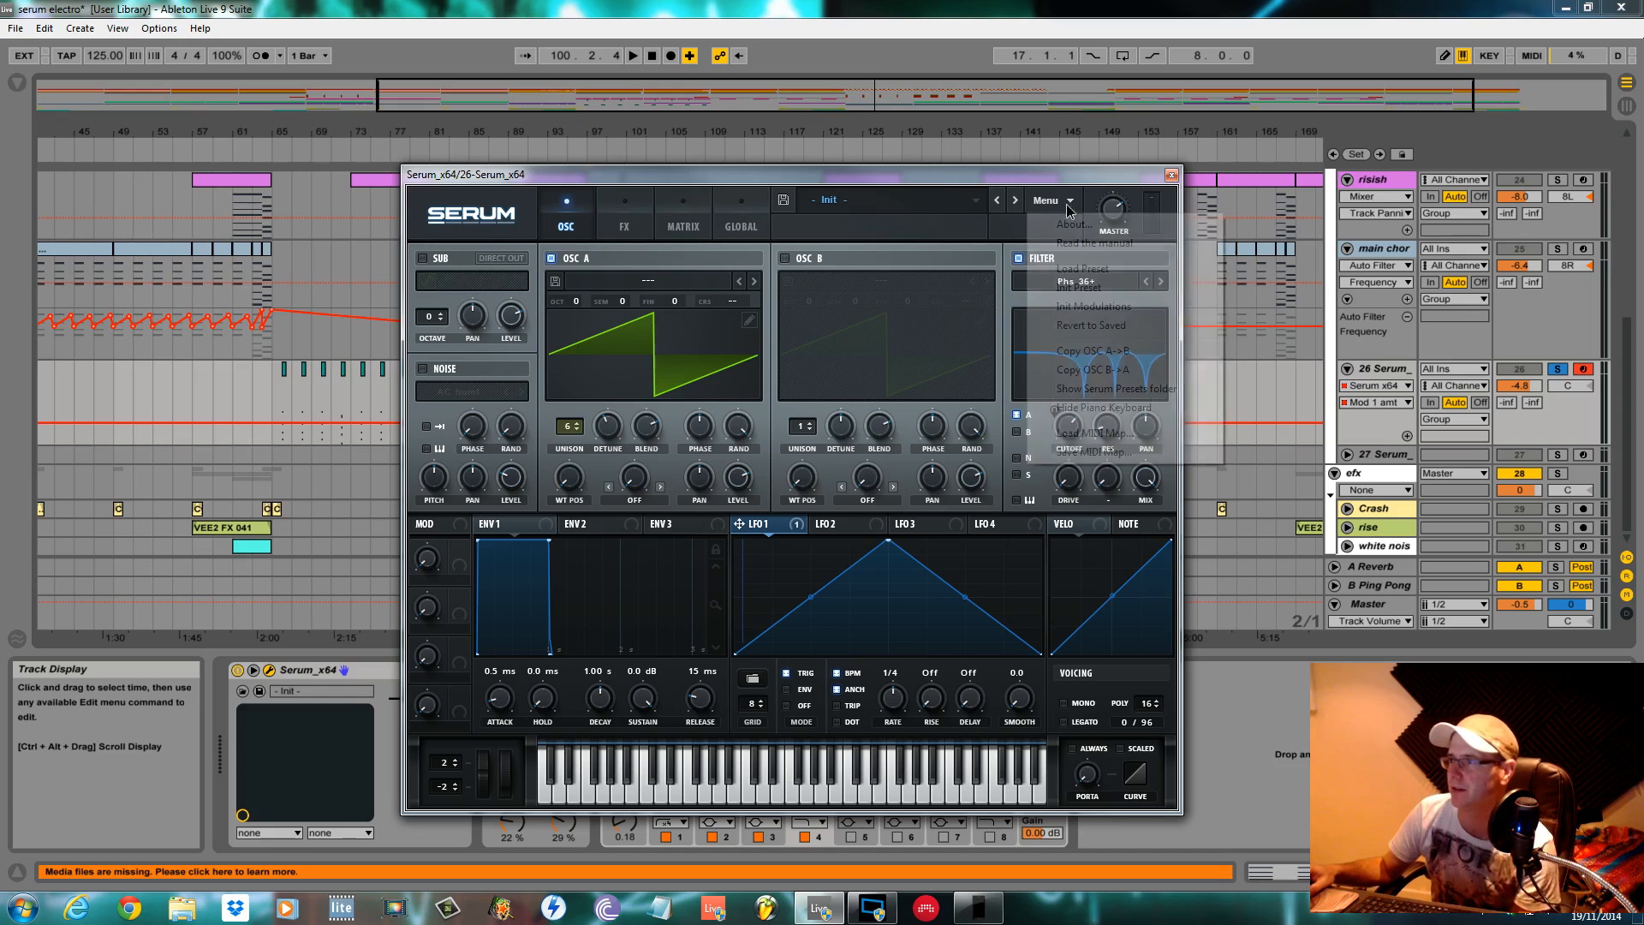
click(1079, 288)
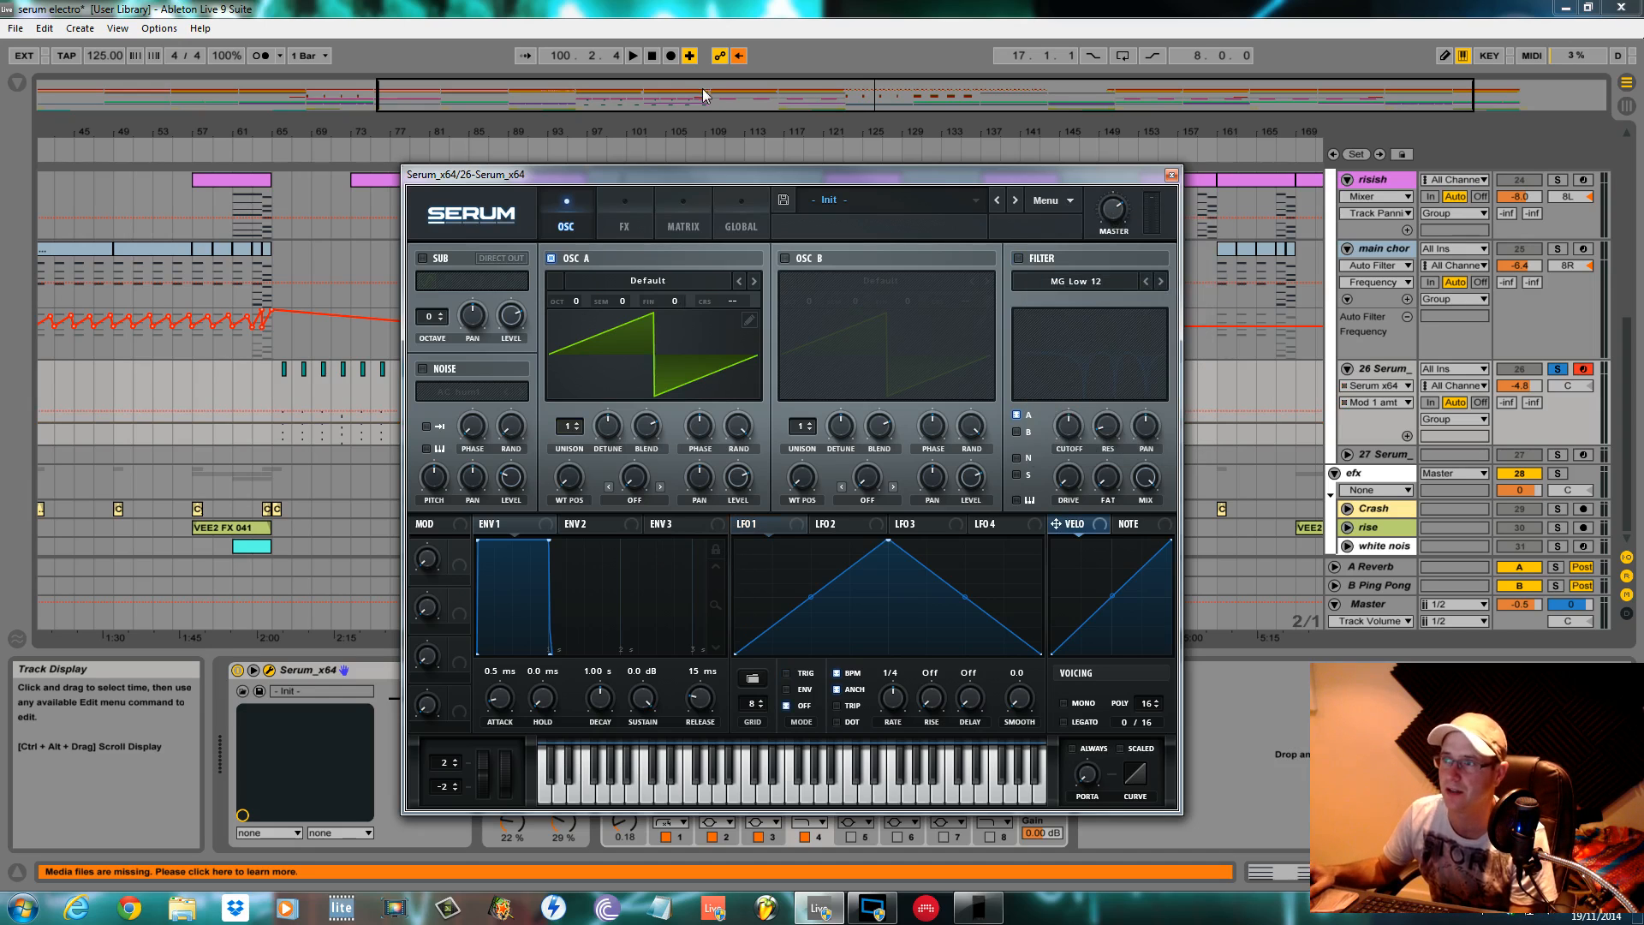
click(740, 57)
Set oscillator A to 6 unison voices with a reduced detune, and audition the sound
drag(568, 427, 578, 360)
drag(611, 437, 617, 460)
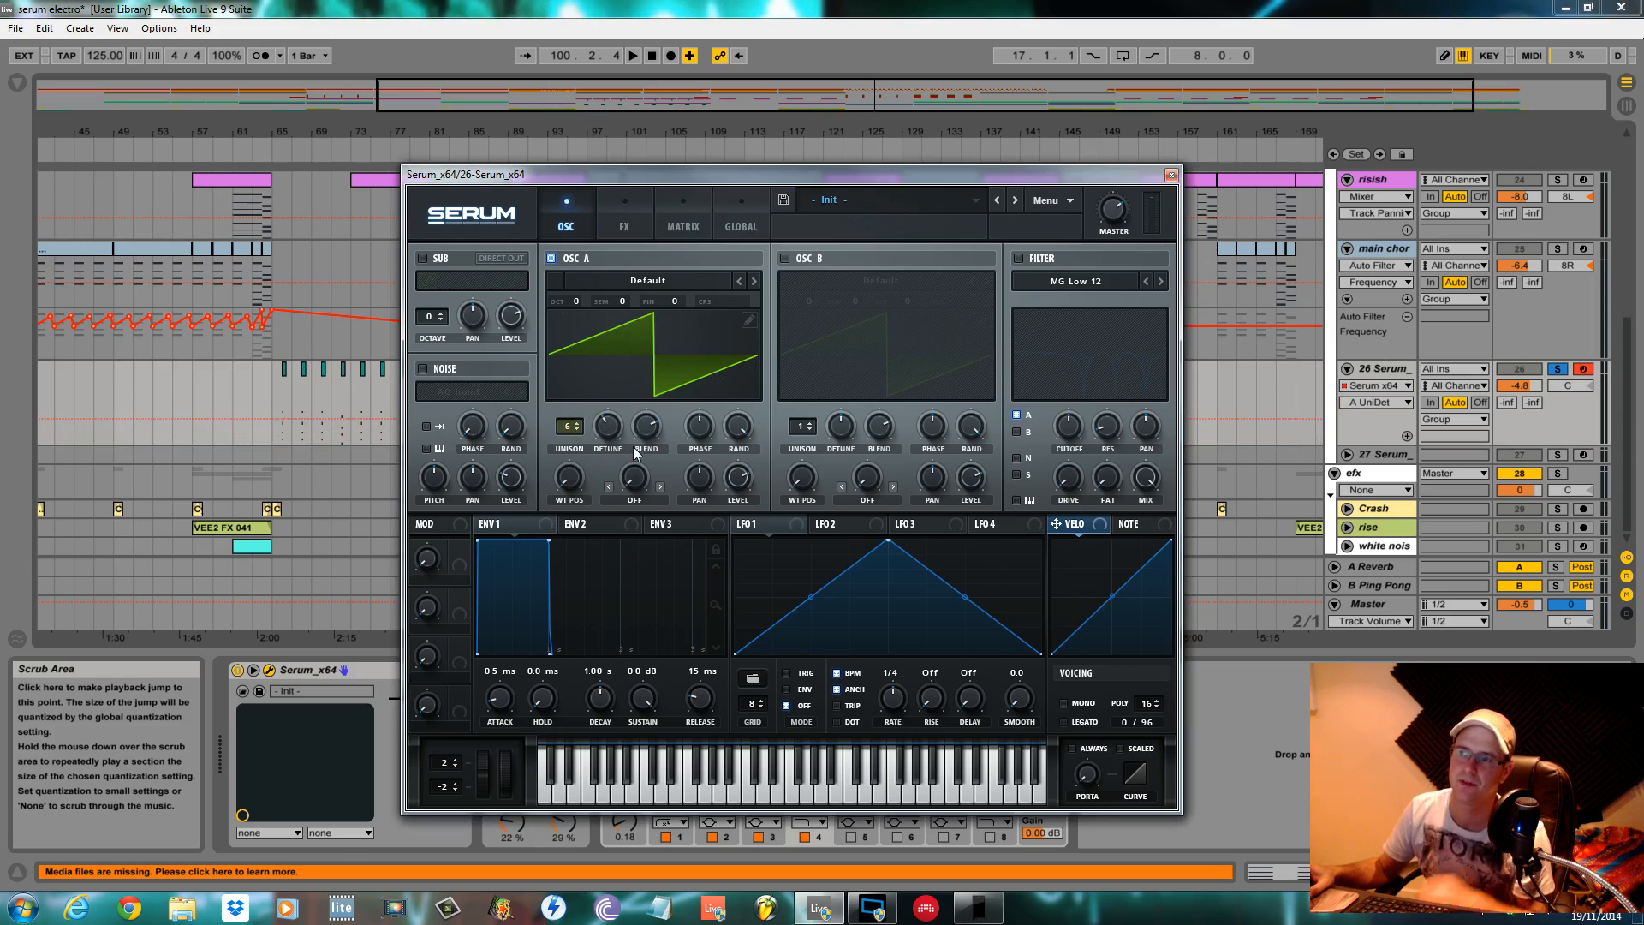
key(space)
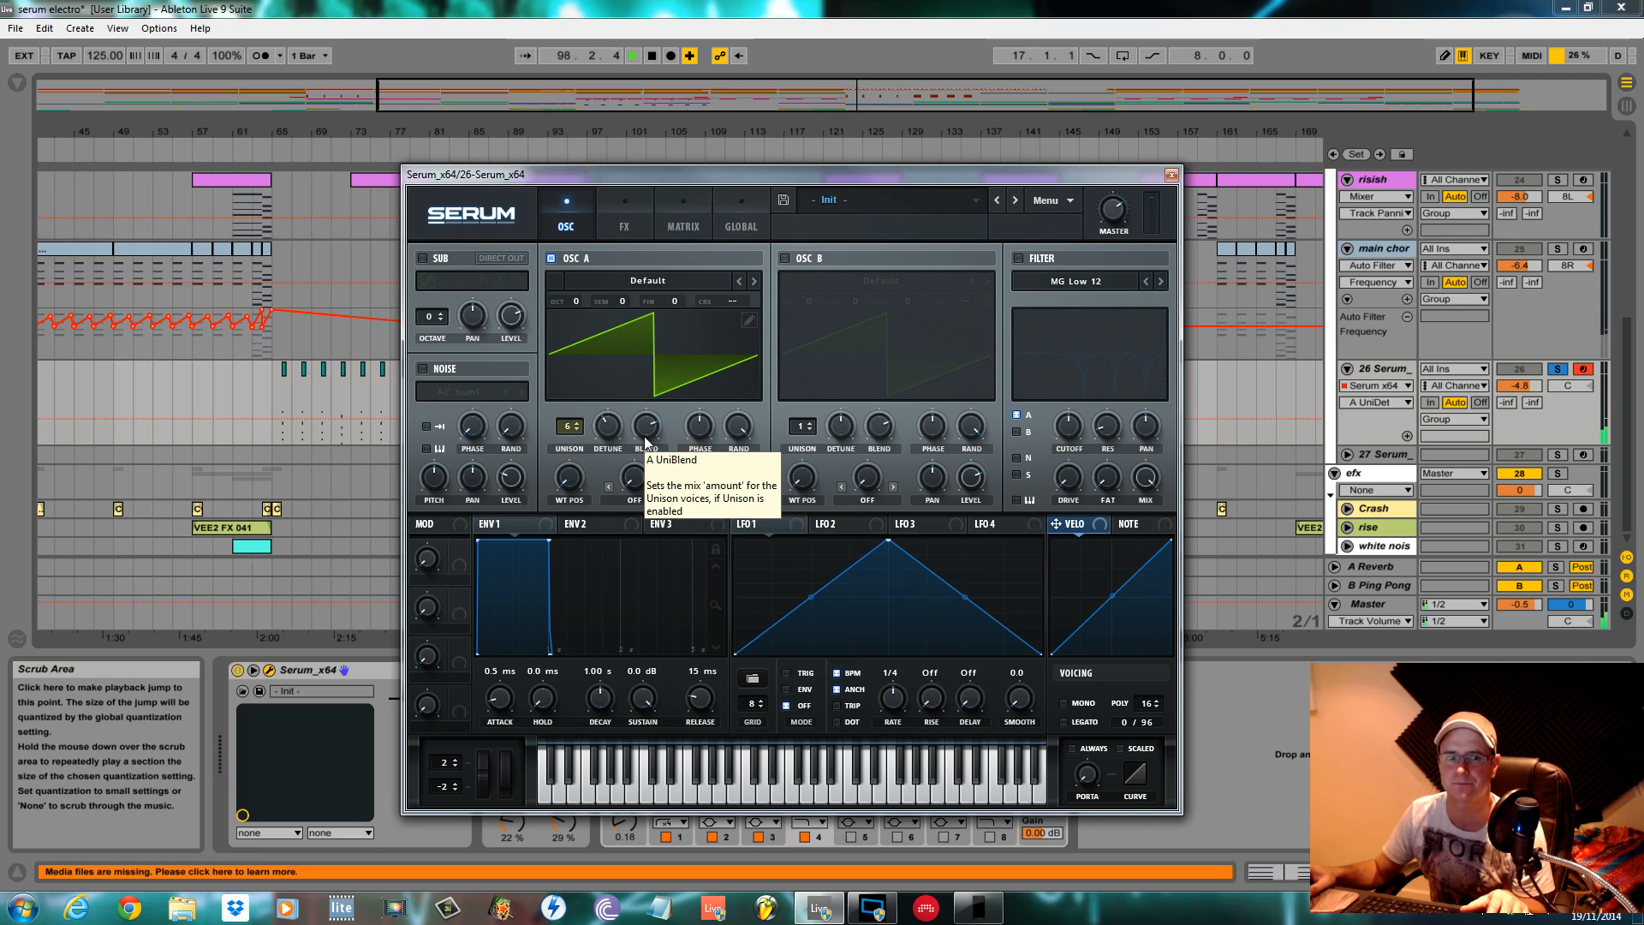
key(space)
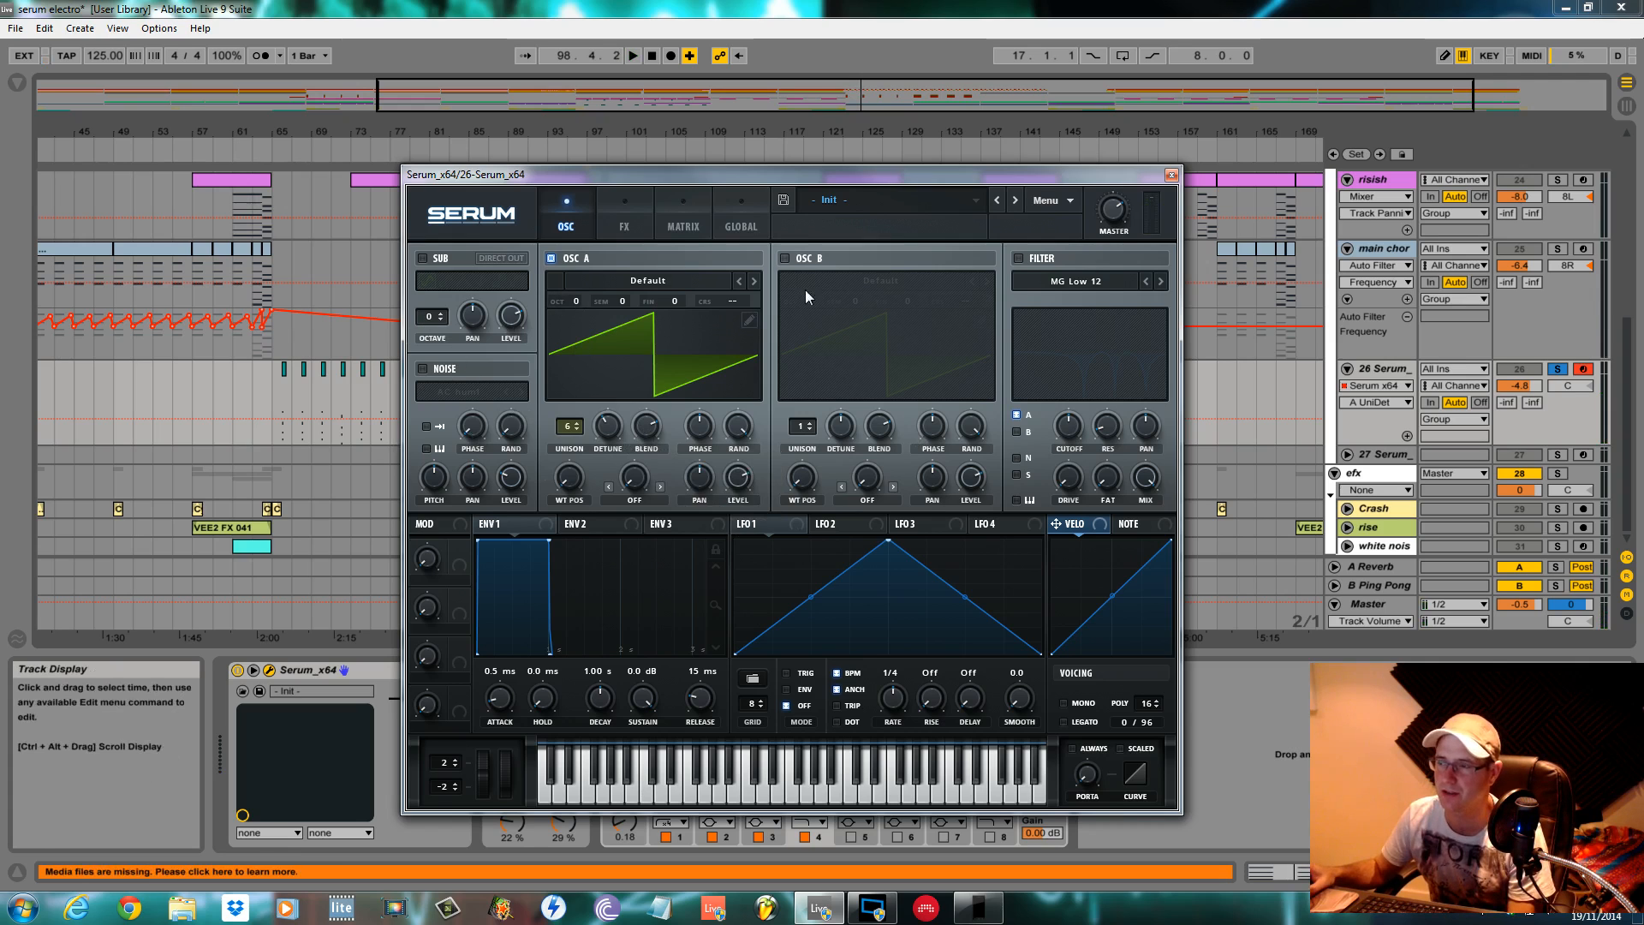
Open track 26's first chord clip at bar 97 and examine its MIDI notes in an enlarged editor
drag(854, 184, 840, 735)
click(661, 393)
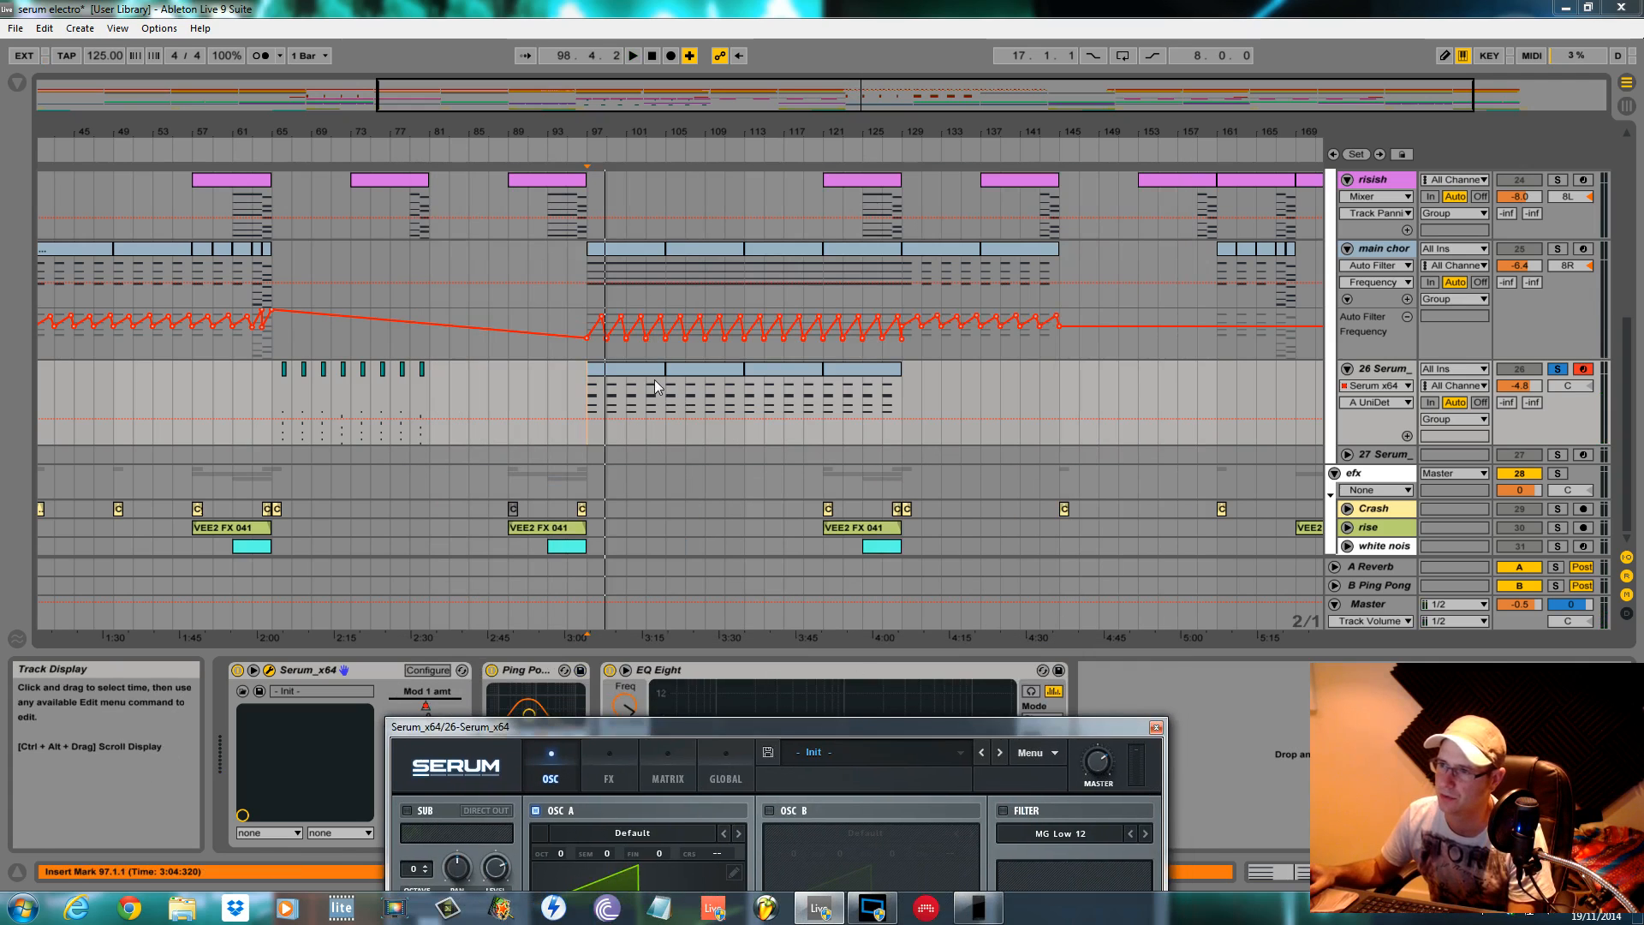
double_click(655, 370)
drag(856, 657, 894, 176)
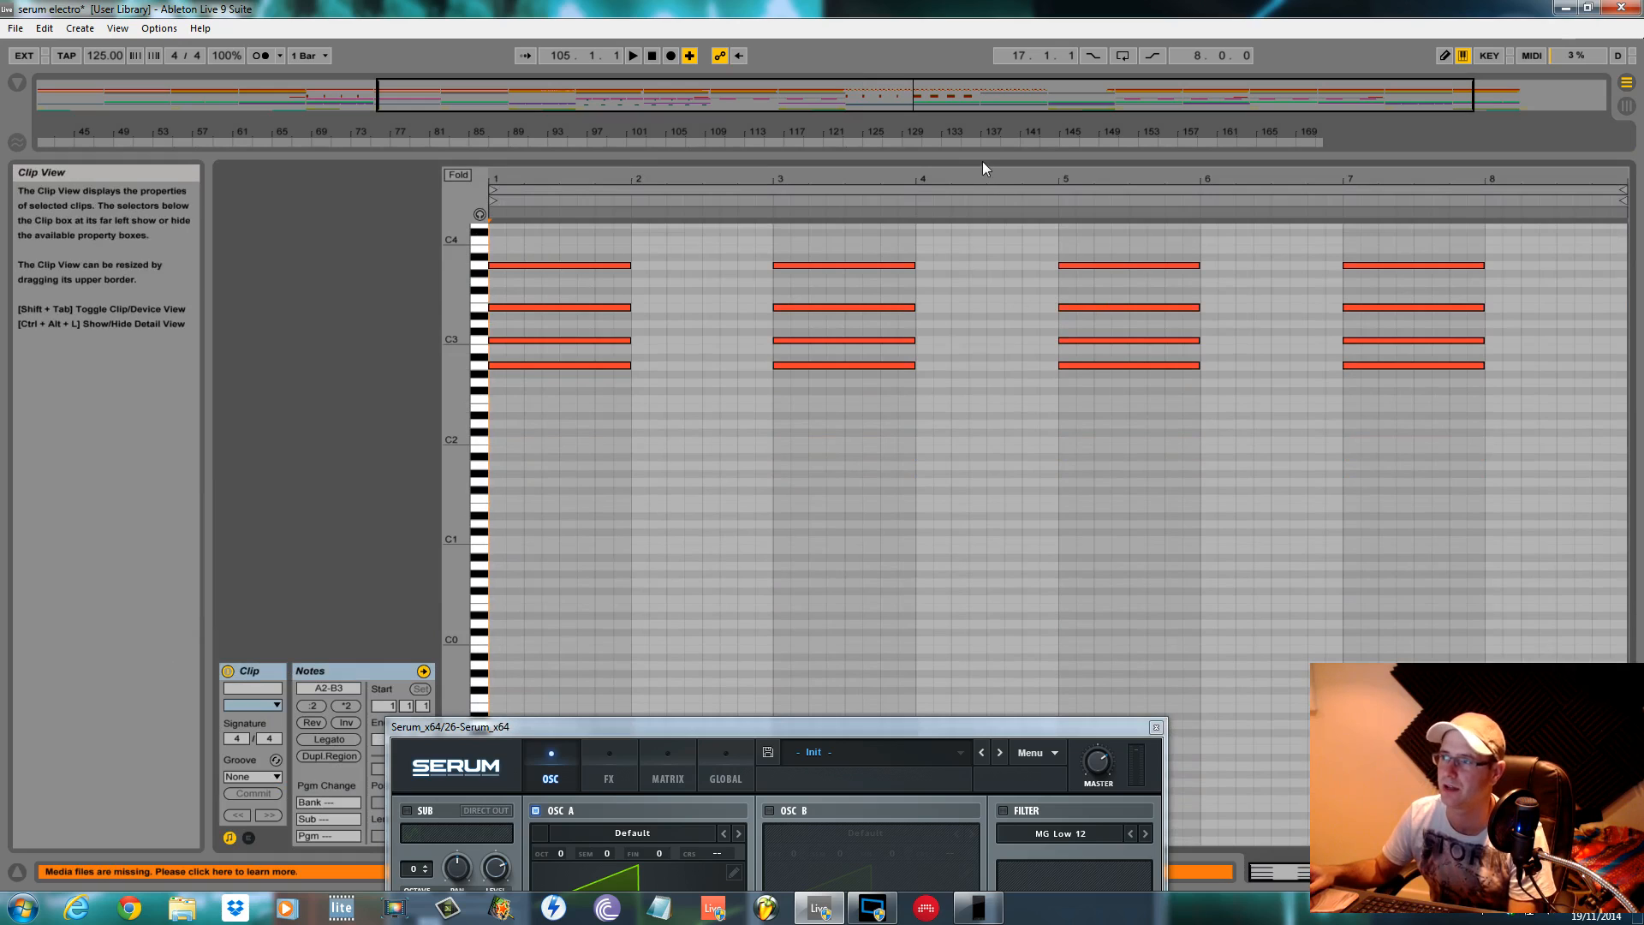
drag(984, 161, 984, 658)
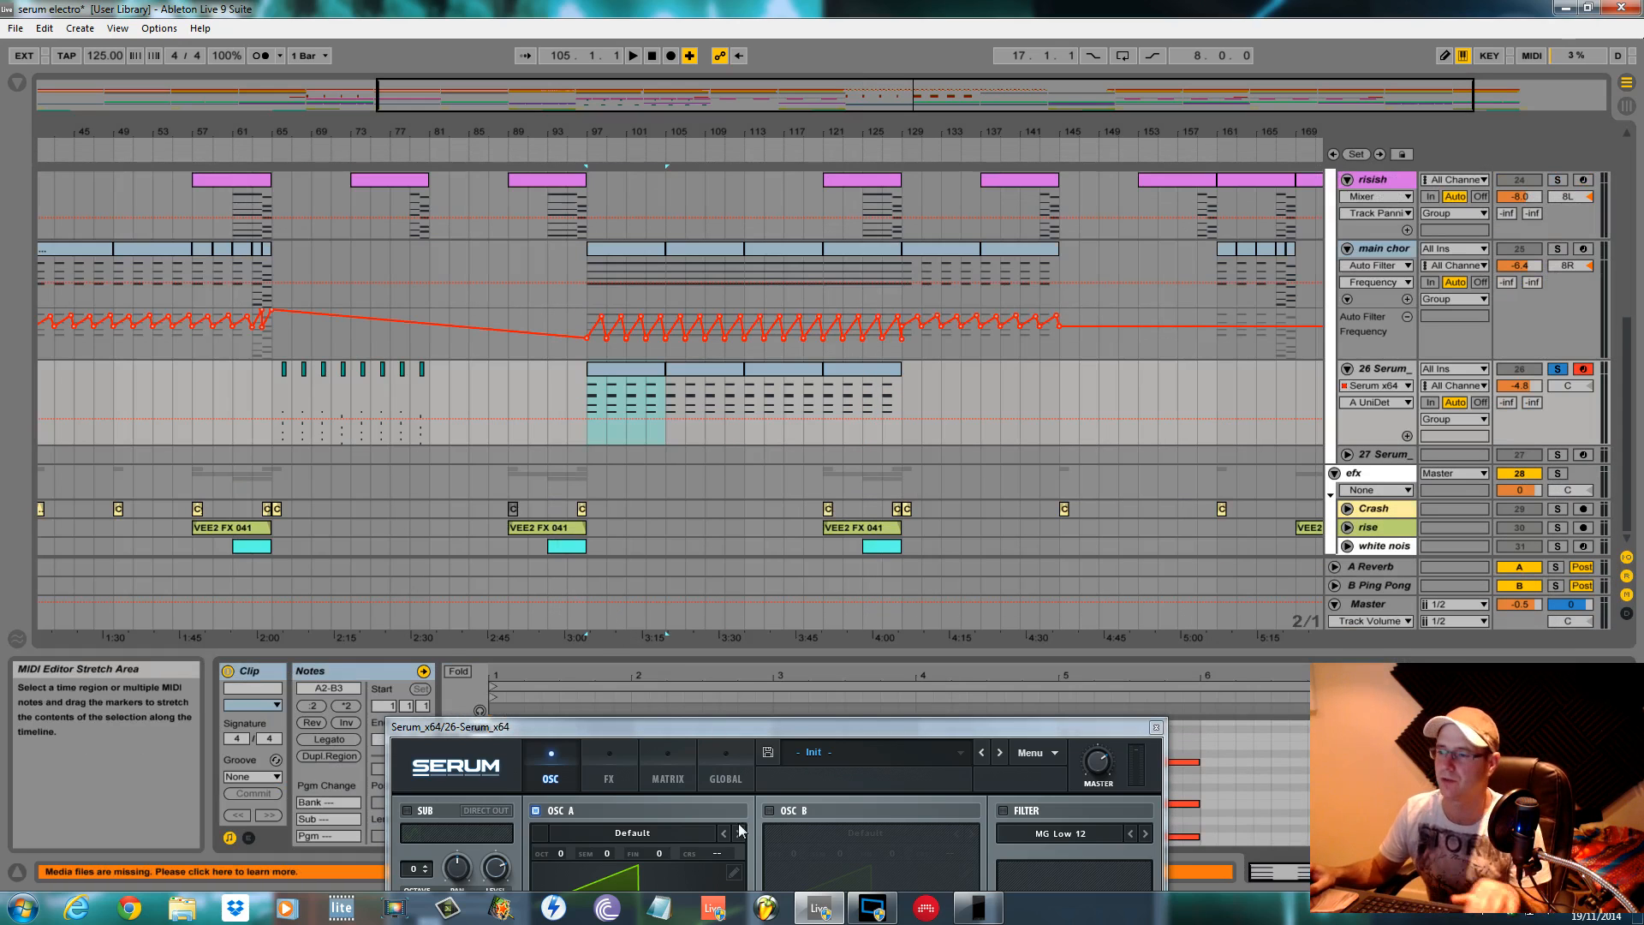
Bring the full Serum window back into view and play the chord clip from bar 97
drag(843, 729, 900, 255)
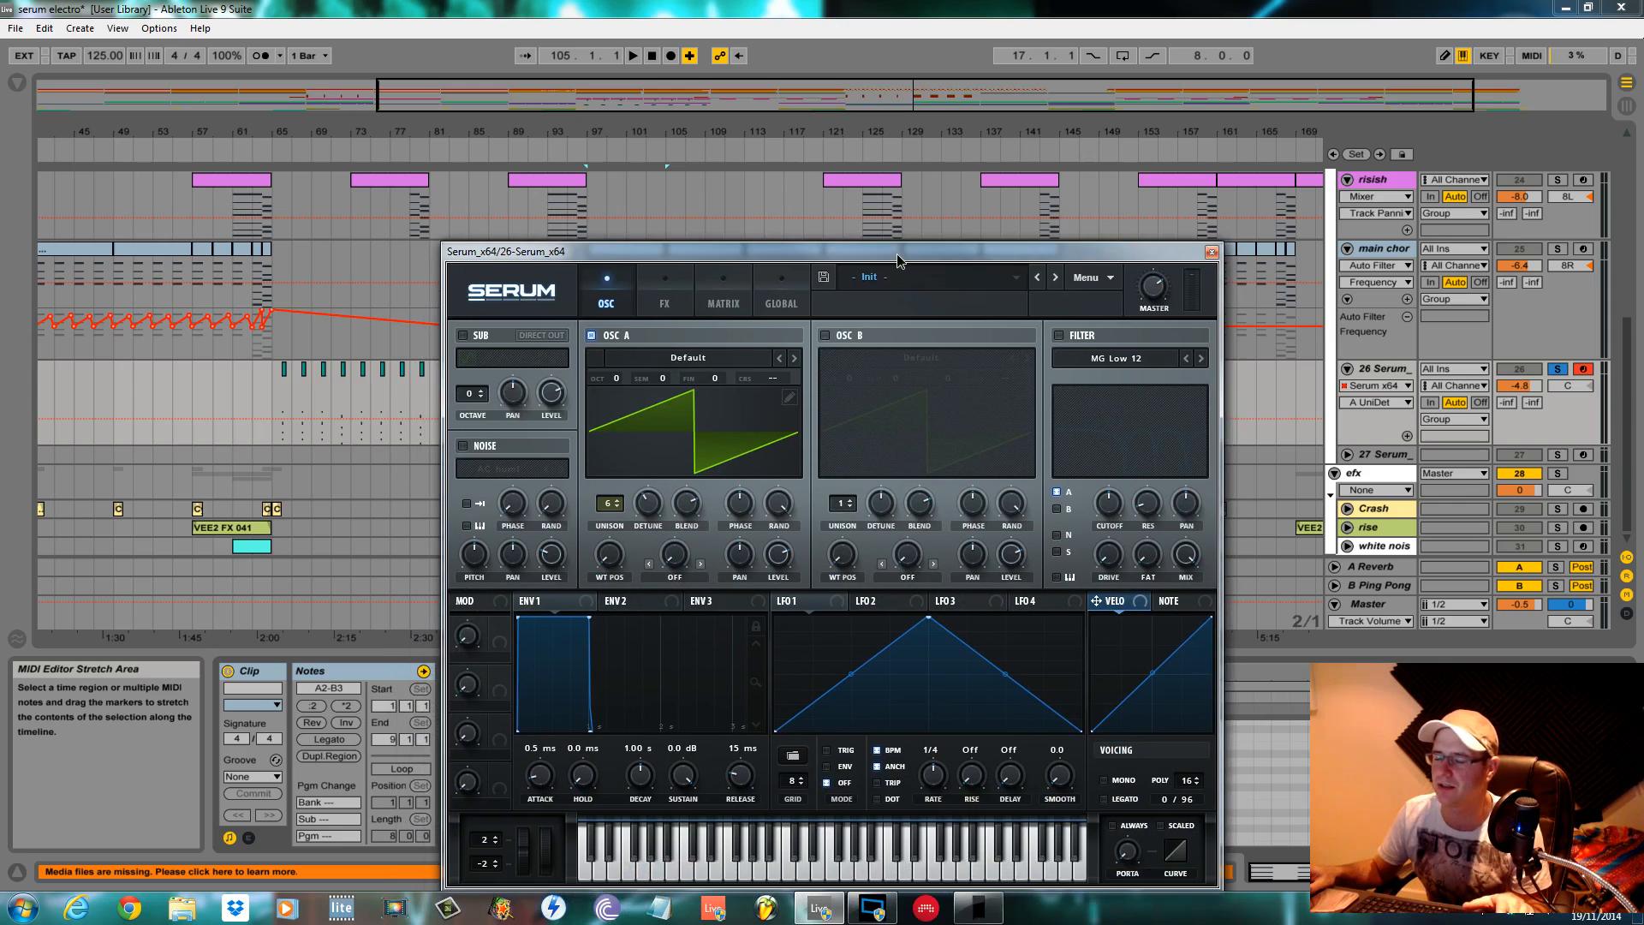
key(space)
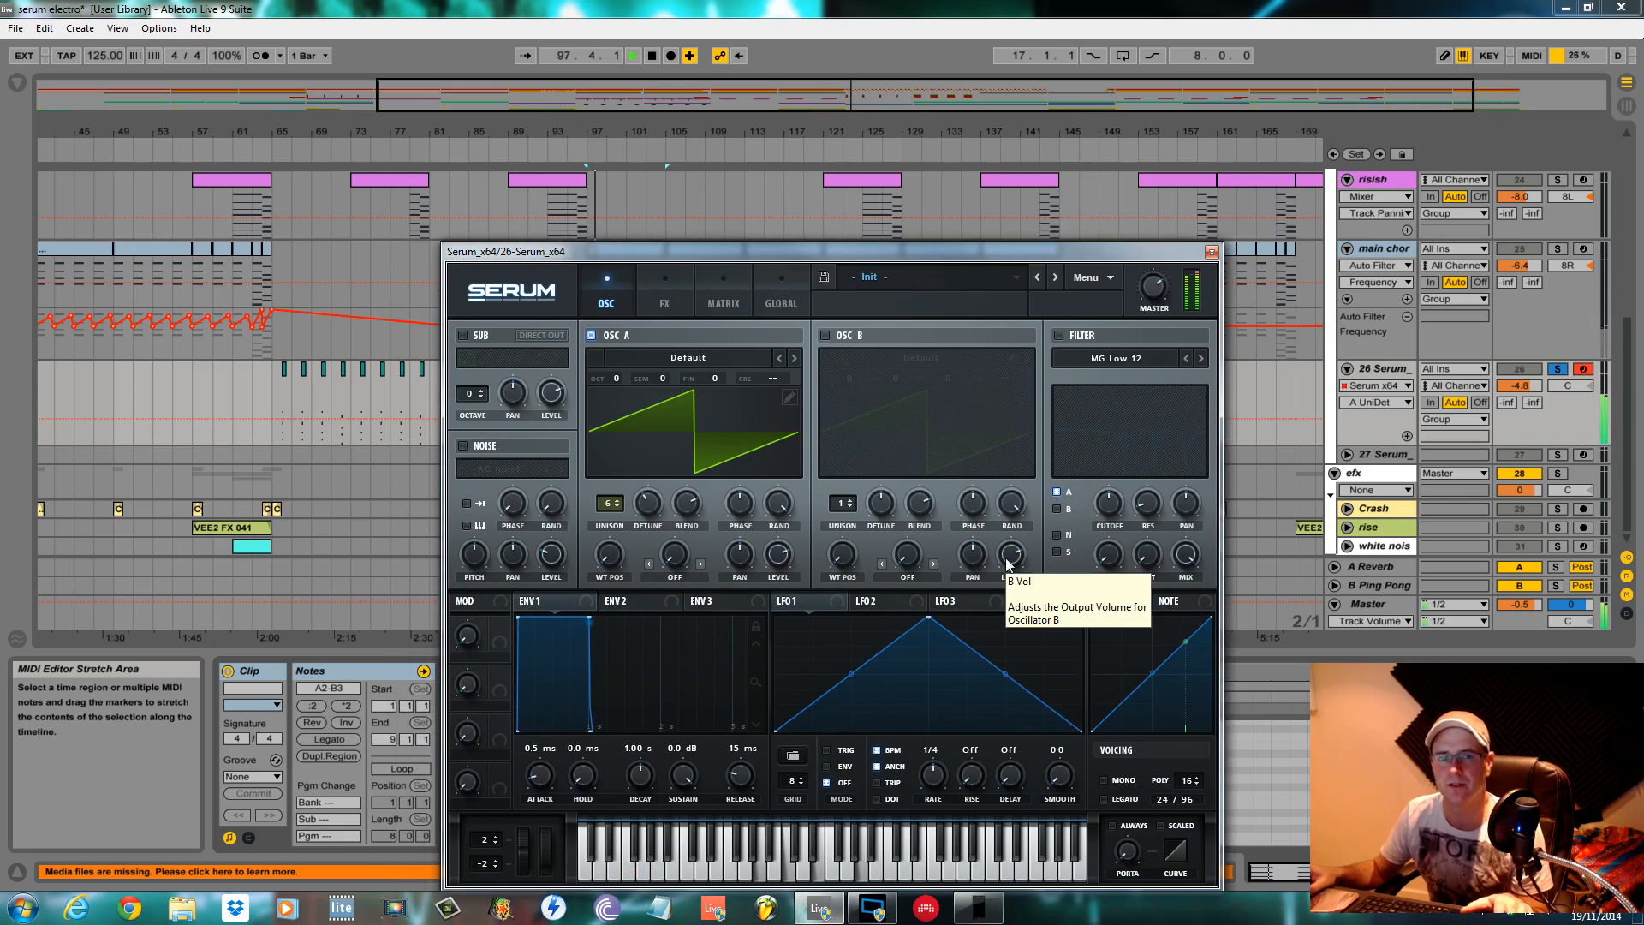
key(space)
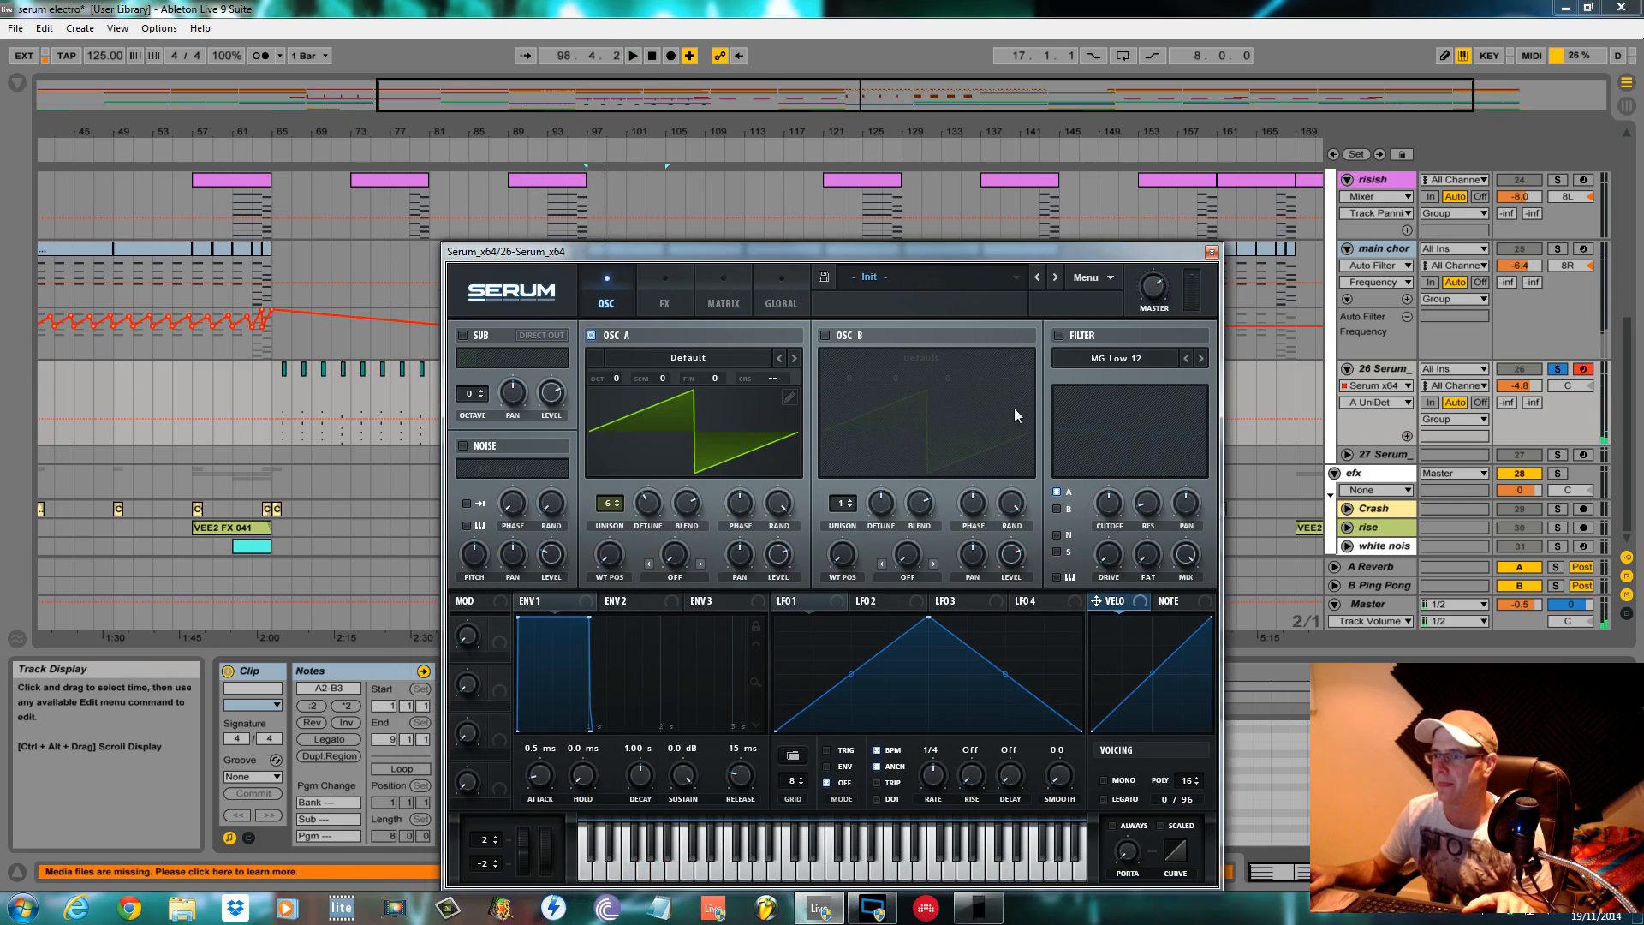
Turn on the Serum filter and set its type to Phs 36+ from the flanger category
click(1060, 335)
click(1081, 357)
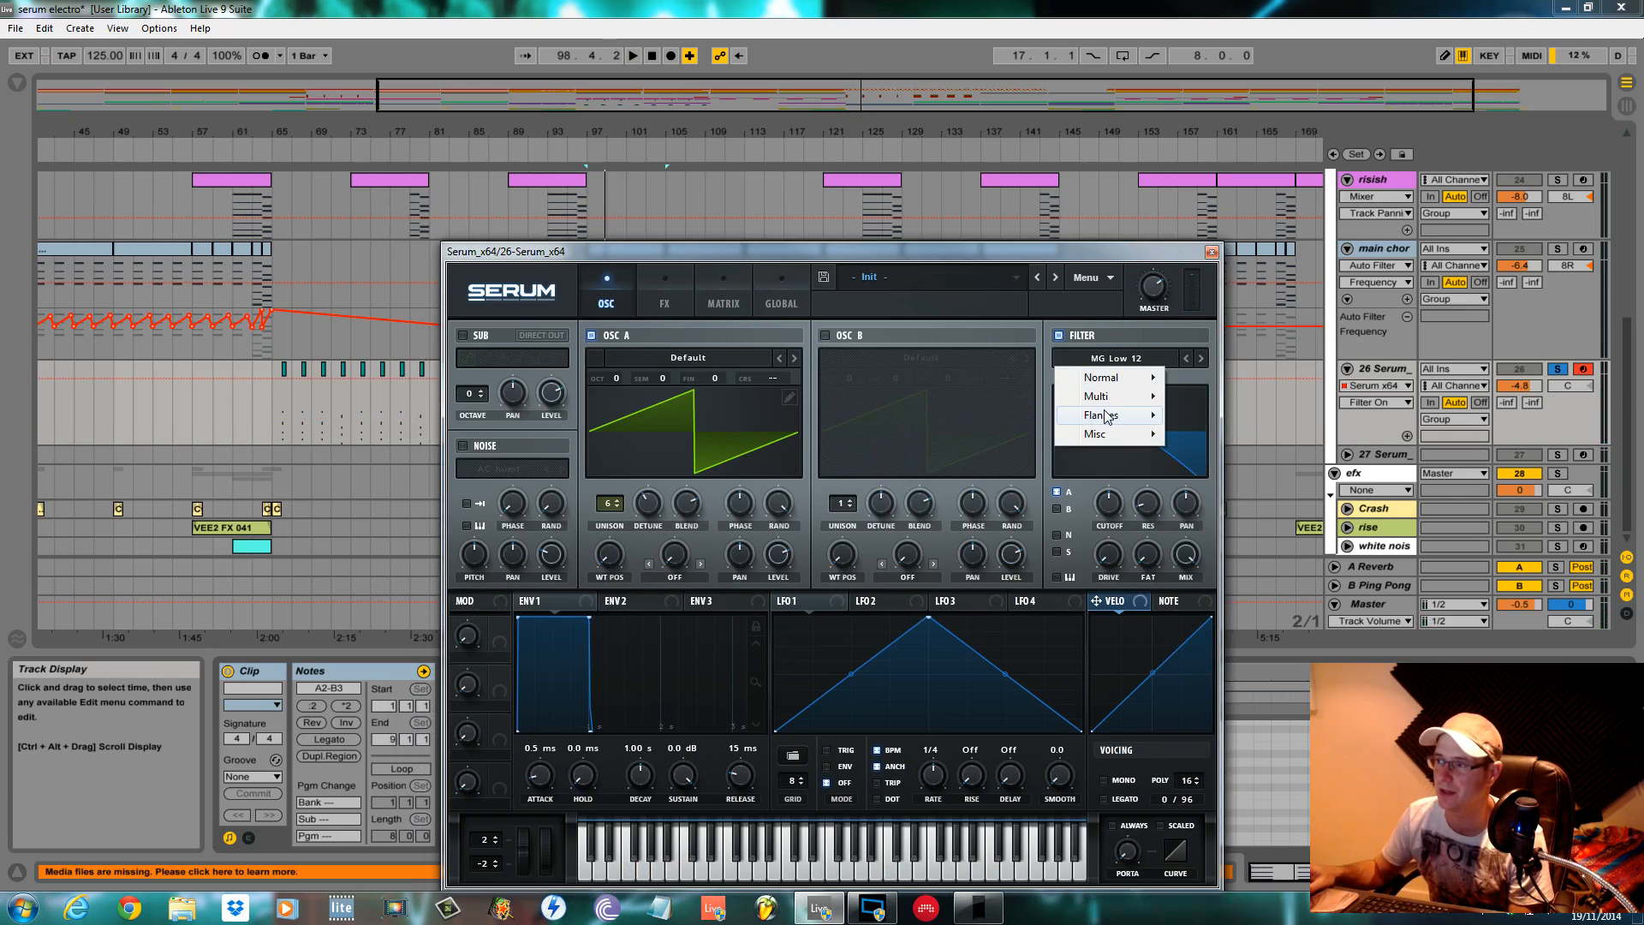
mouse_move(1106, 417)
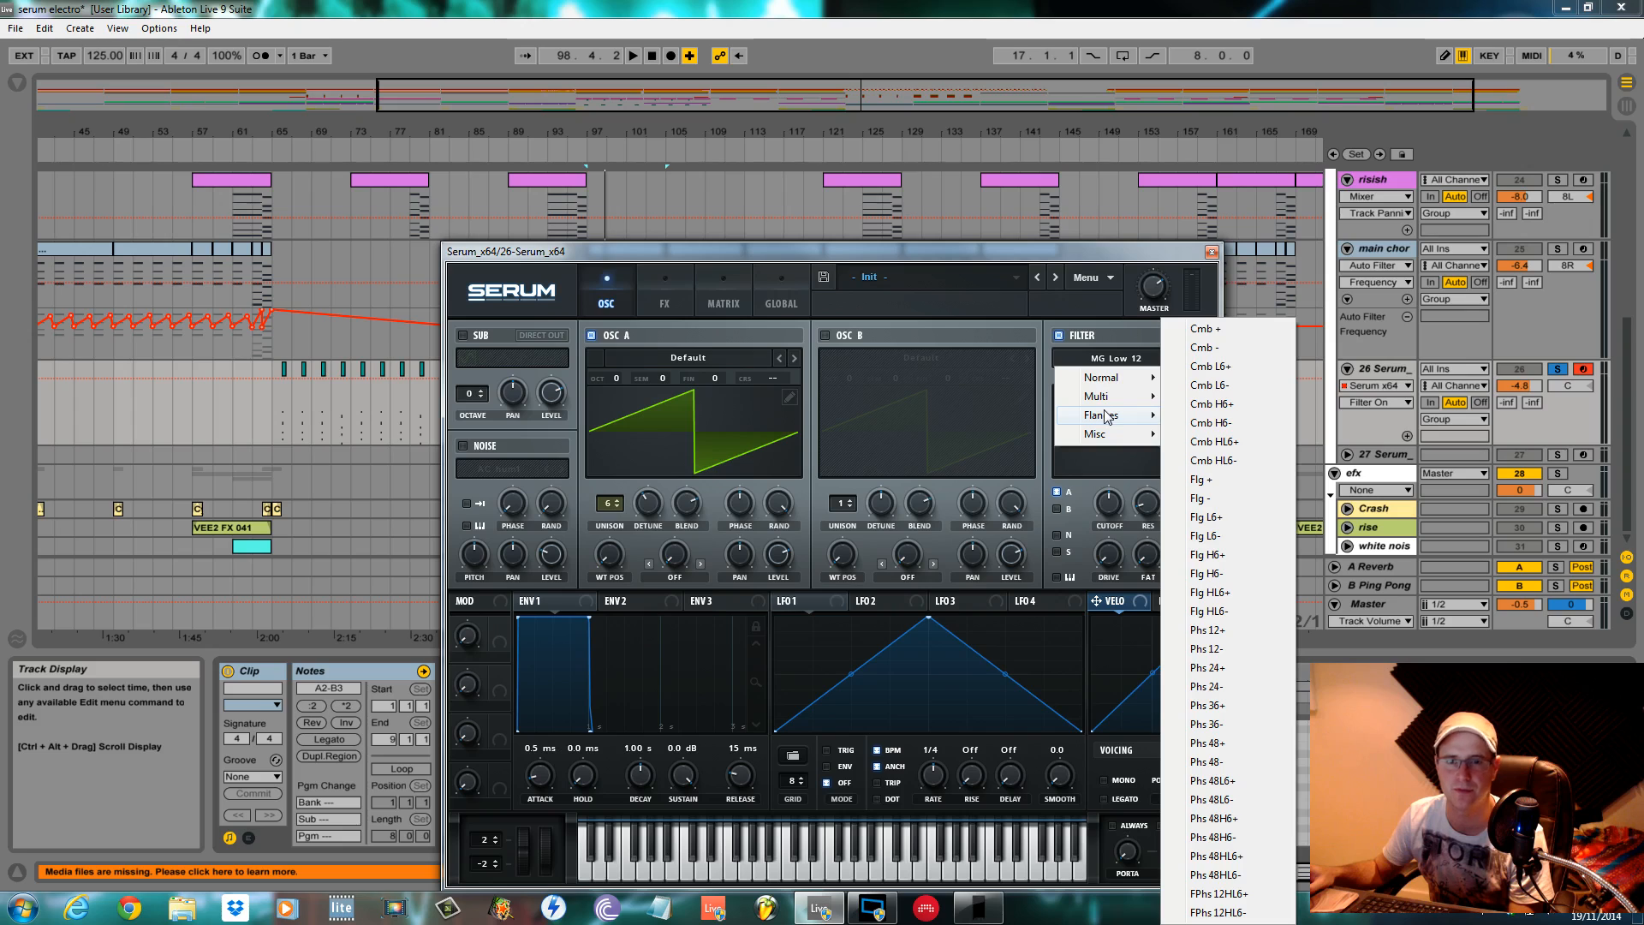
click(1225, 707)
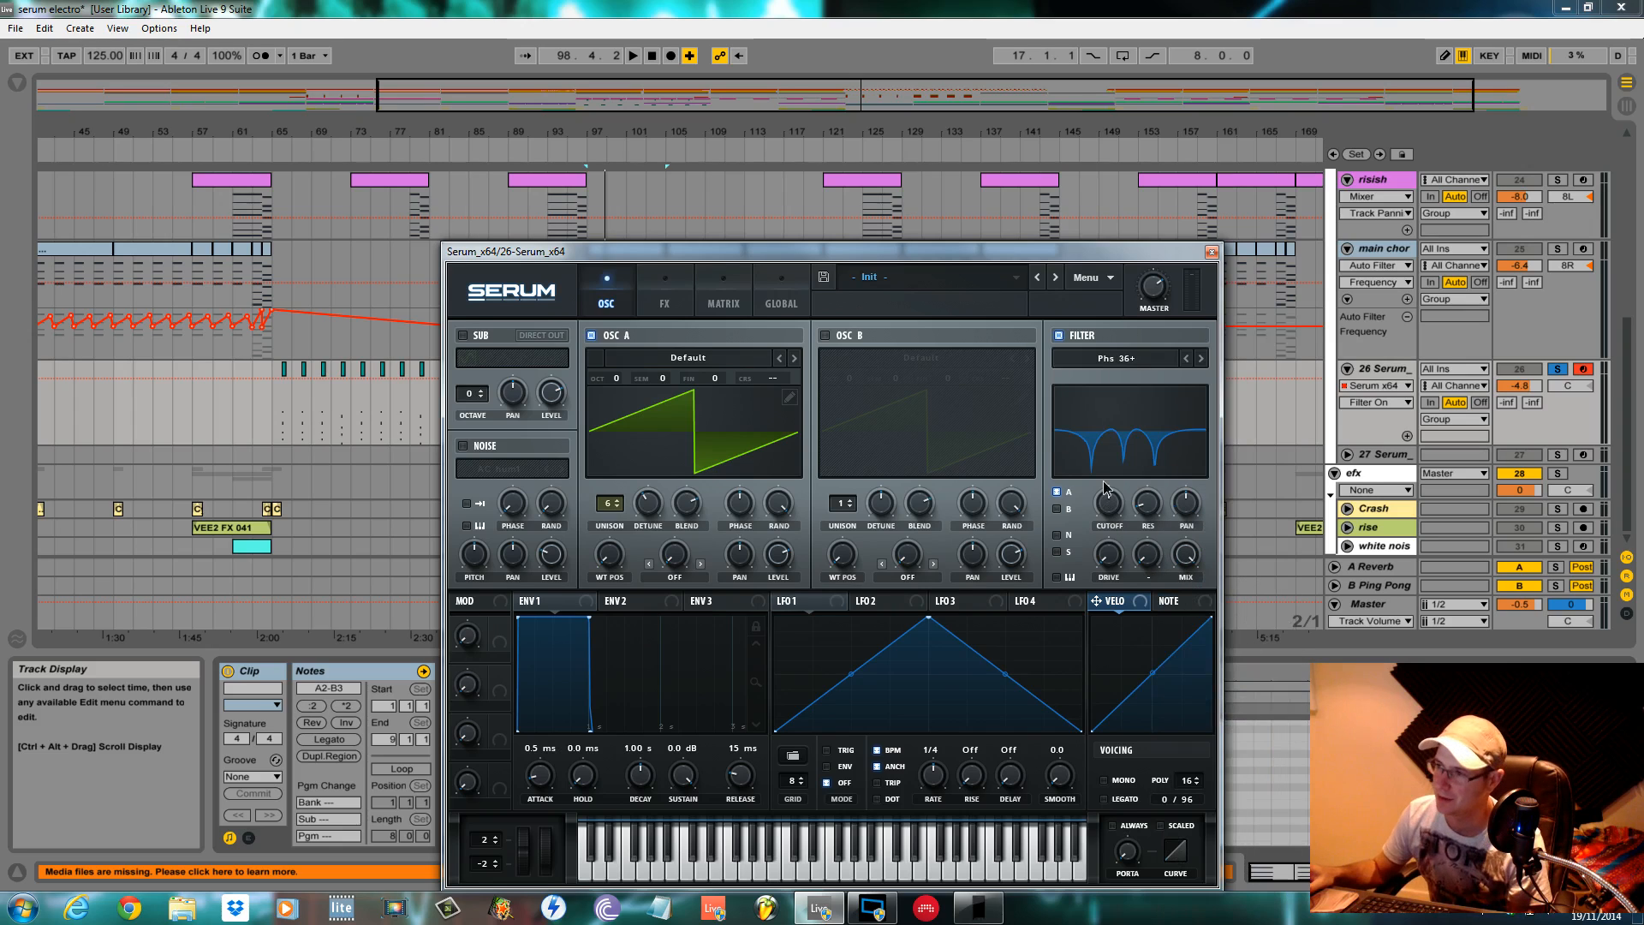
Raise the filter cutoff slightly and play the chord clip through the phaser filter
mouse_move(1113, 512)
mouse_down()
mouse_move(1111, 484)
mouse_move(1110, 502)
mouse_up()
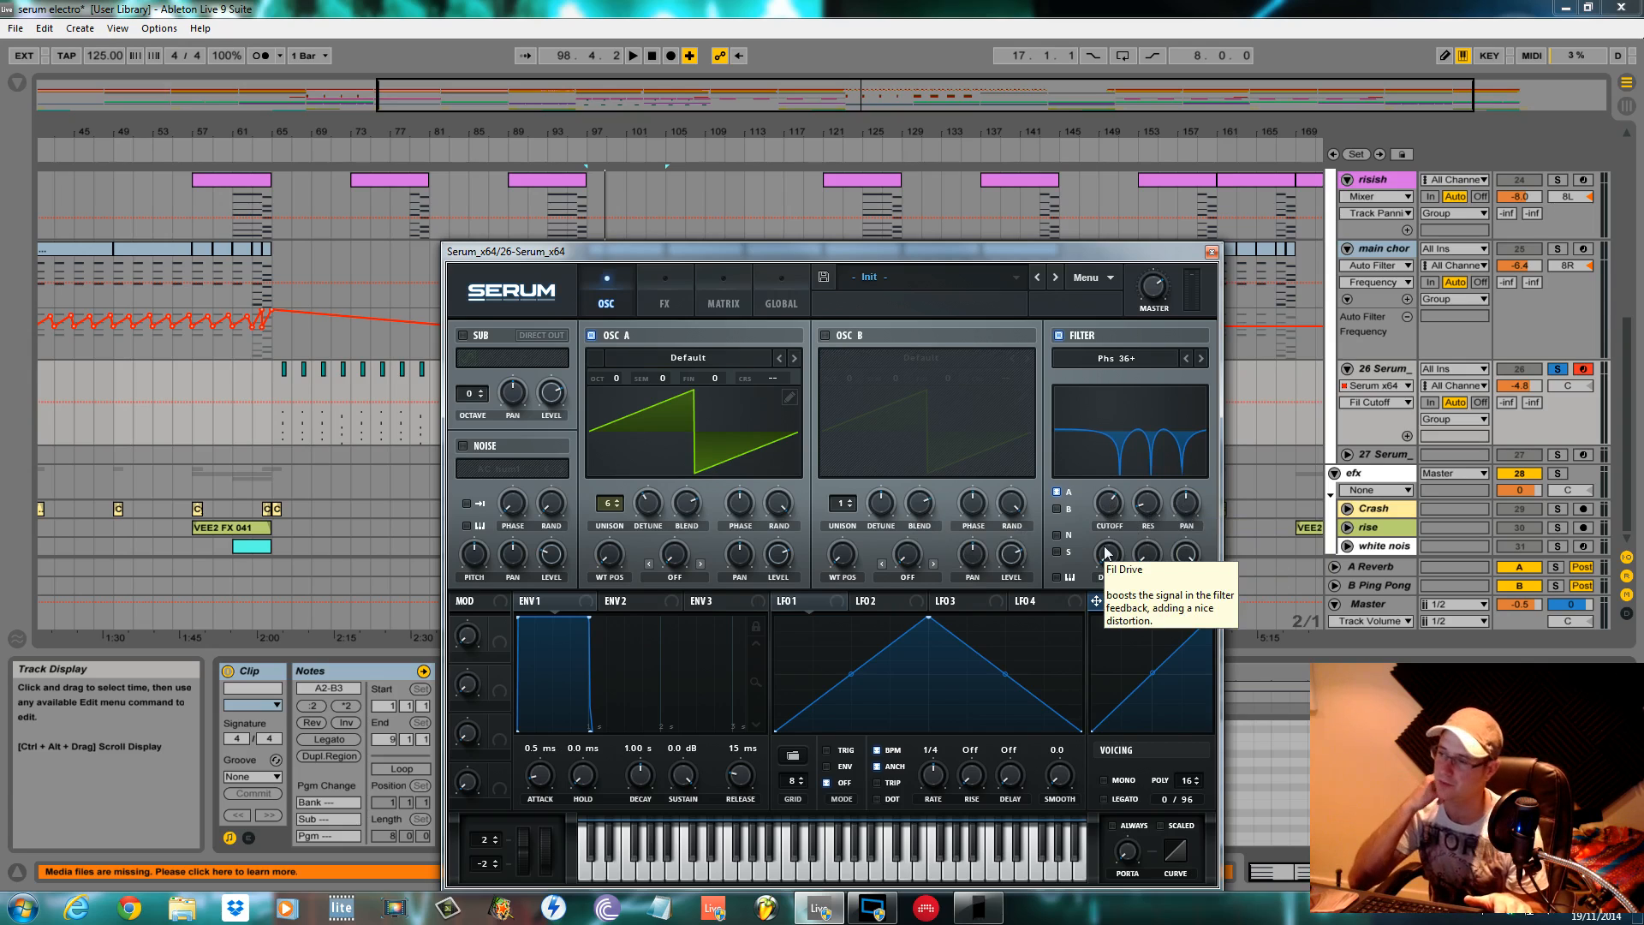
key(space)
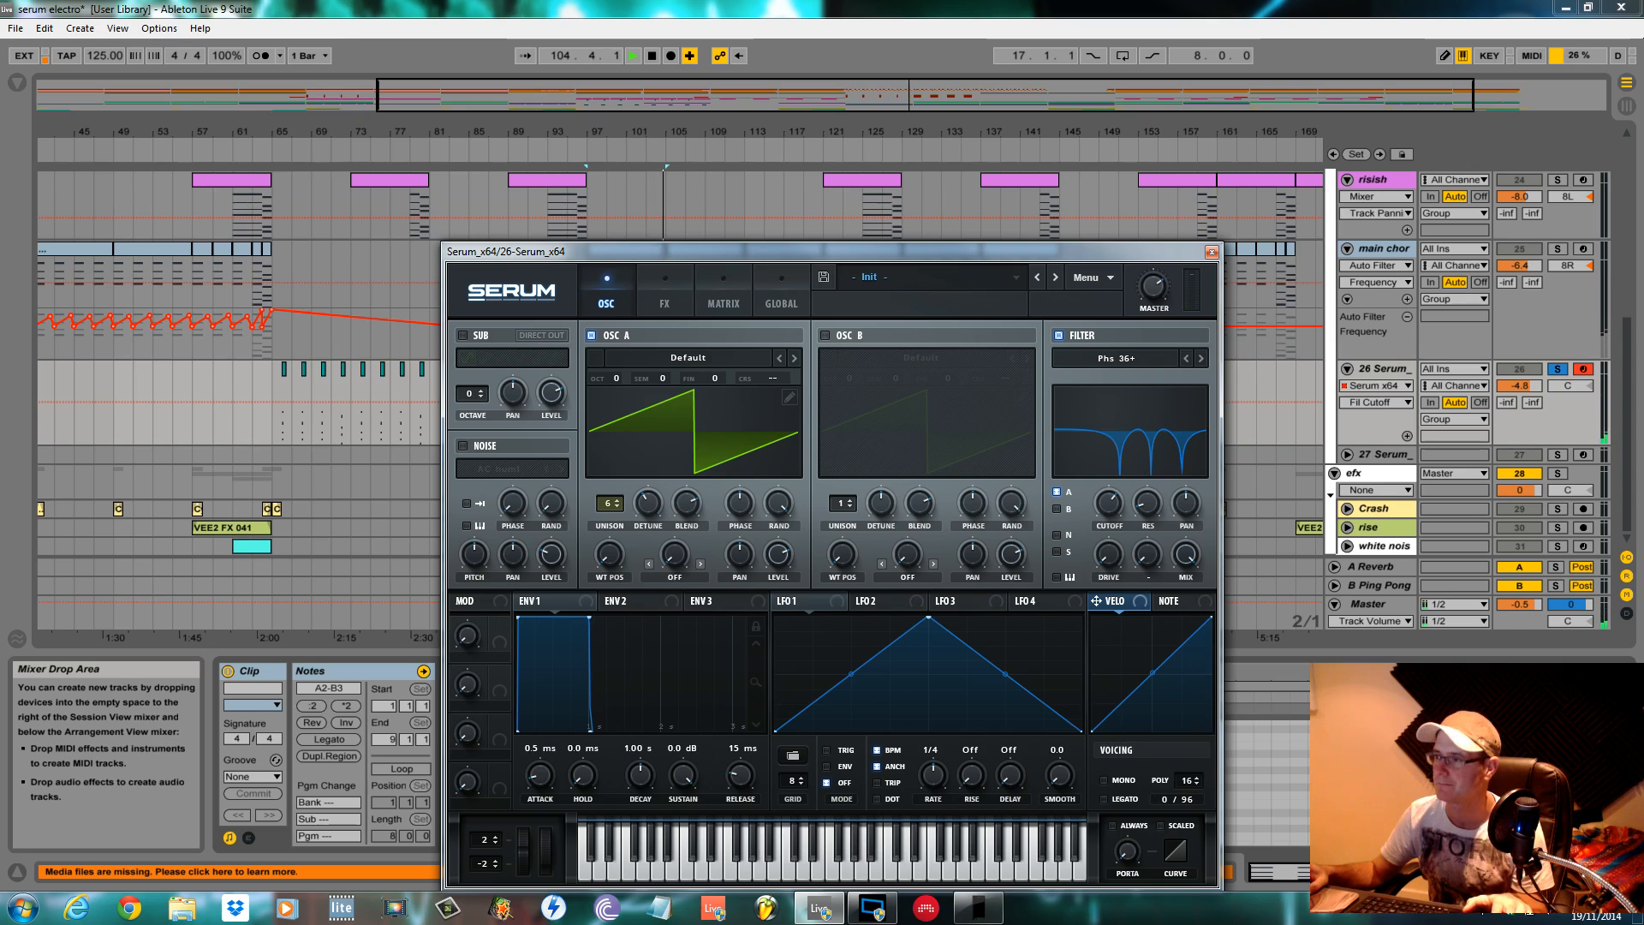
key(space)
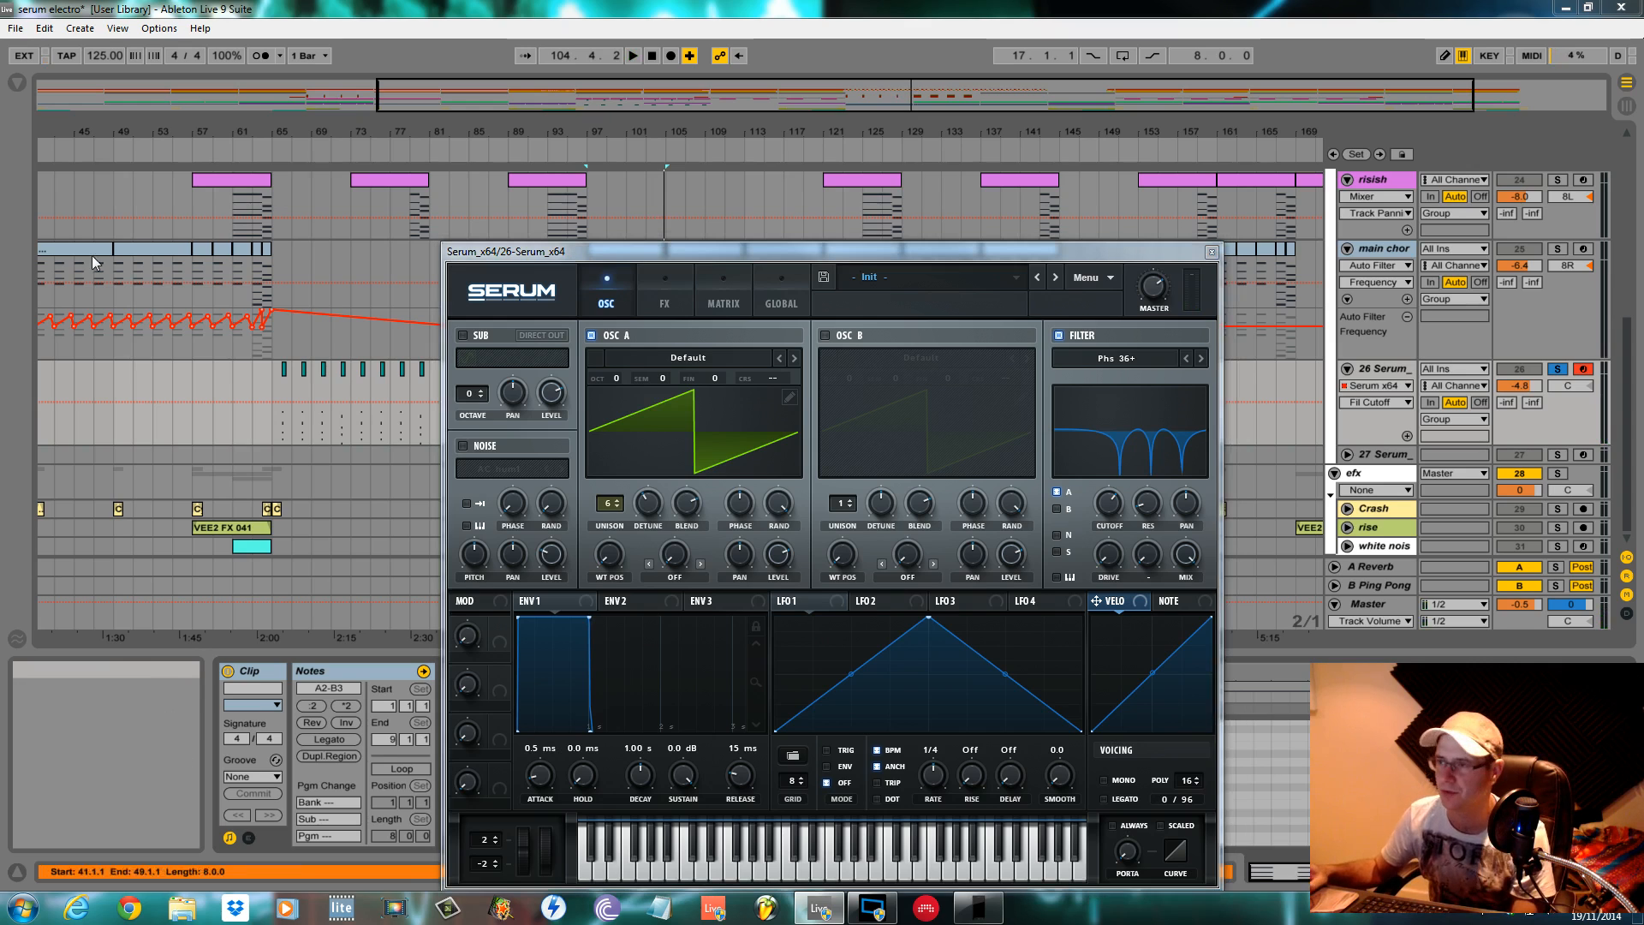
Enable the Flanger in Serum's effects rack
click(665, 298)
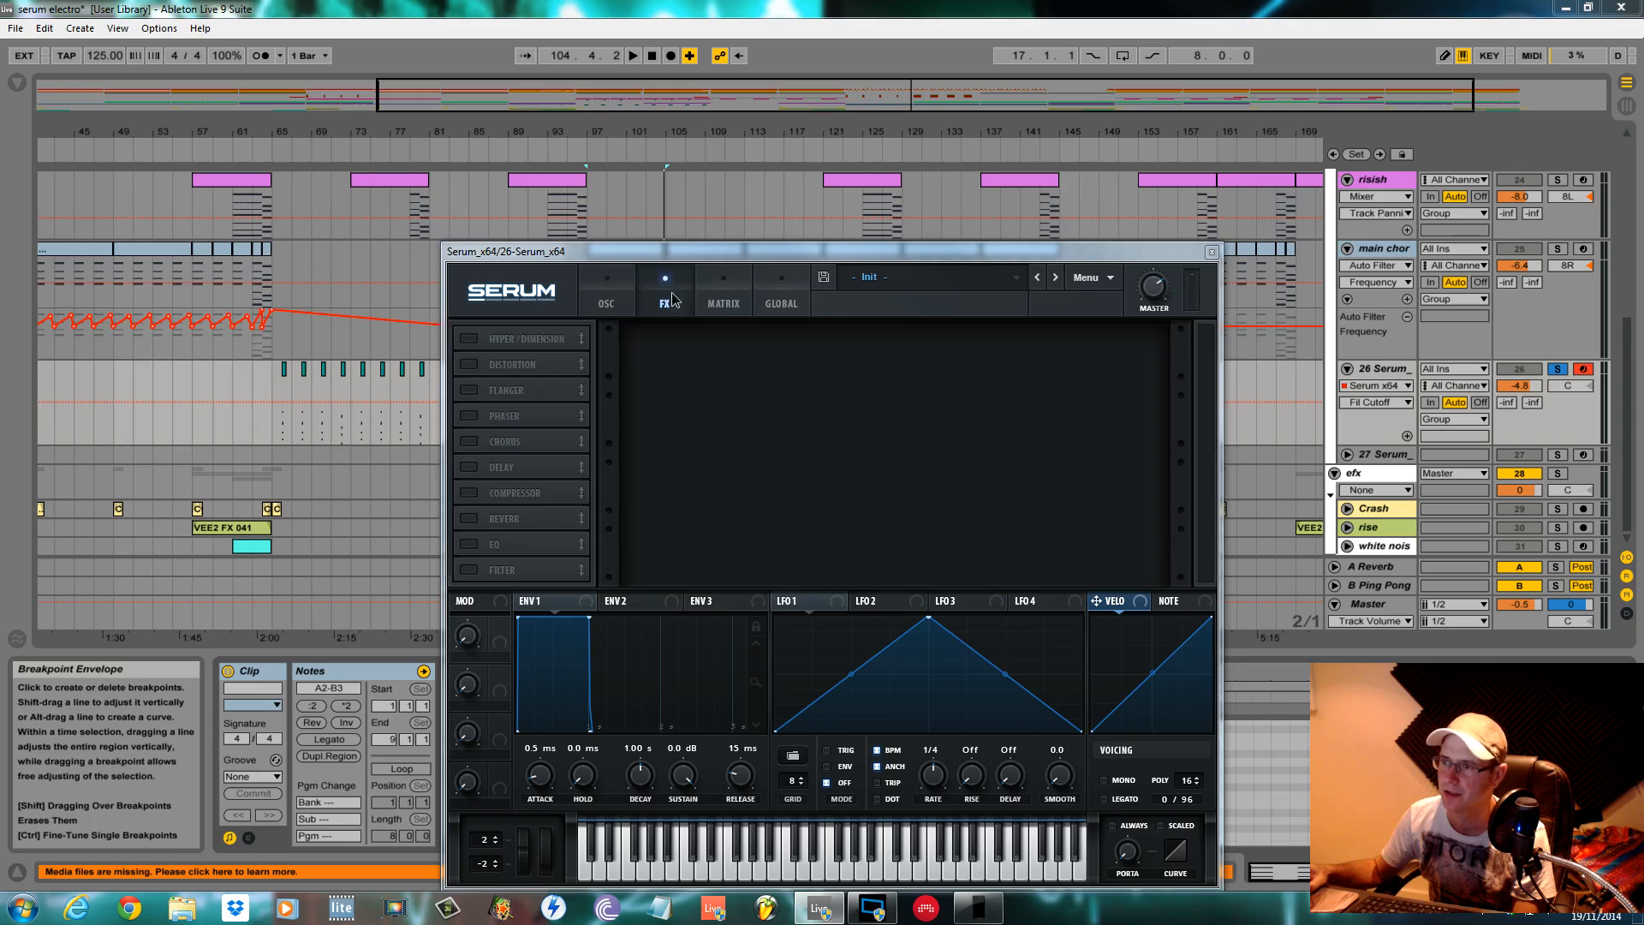
click(469, 391)
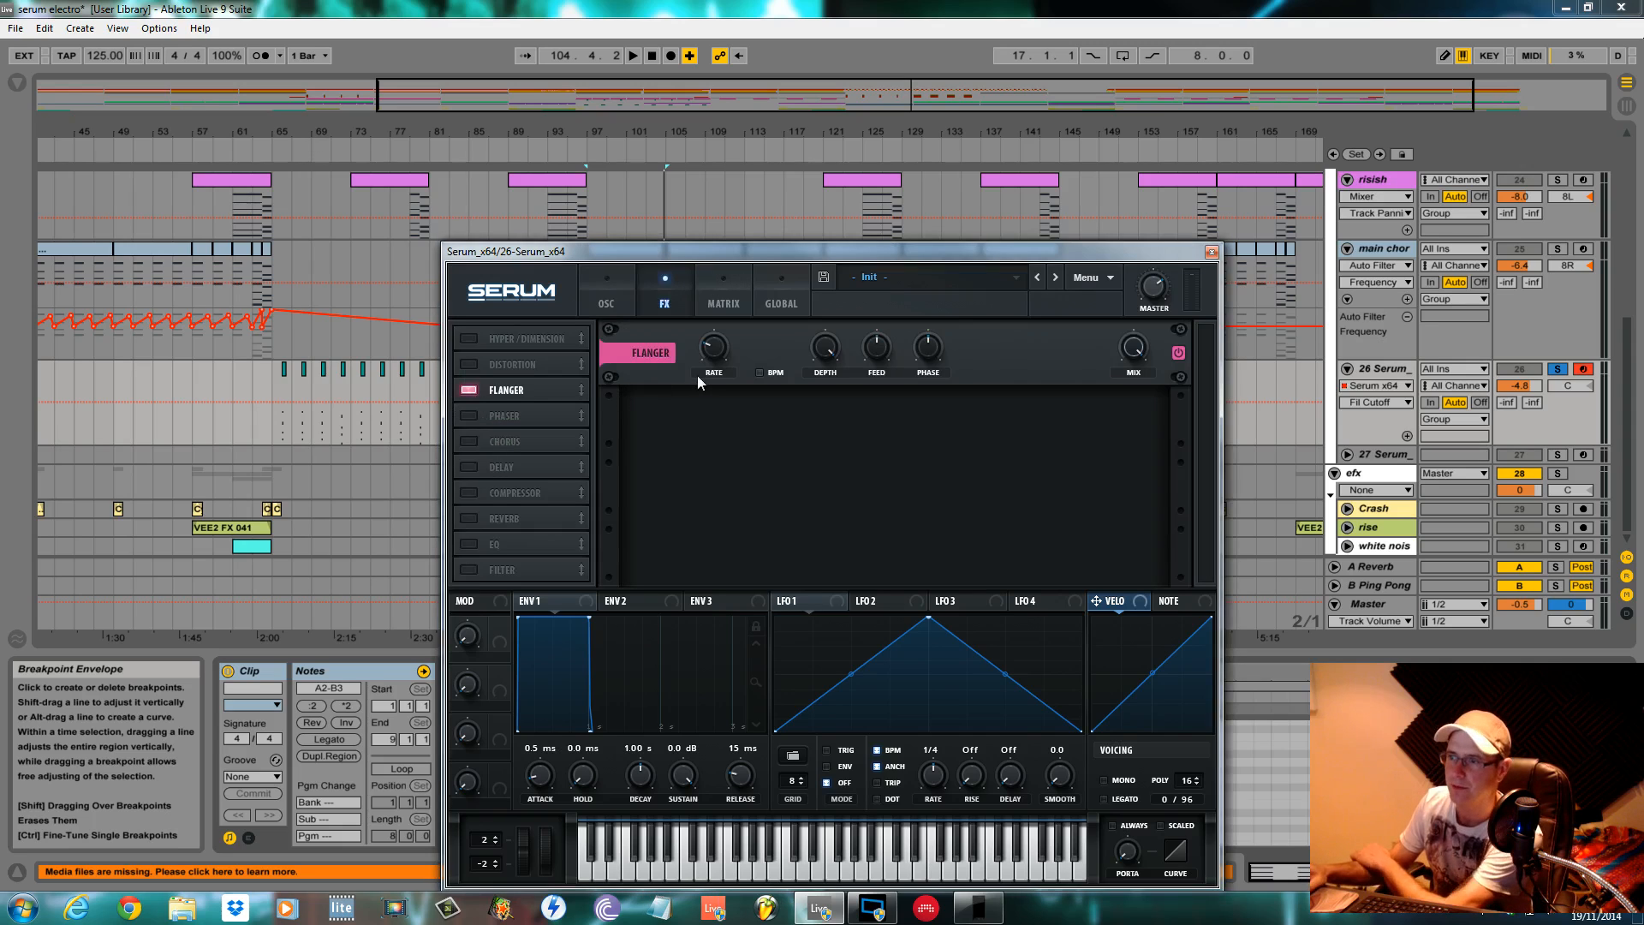
Raise the flanger's rate and set its depth to about 85%
click(713, 347)
drag(720, 336, 724, 301)
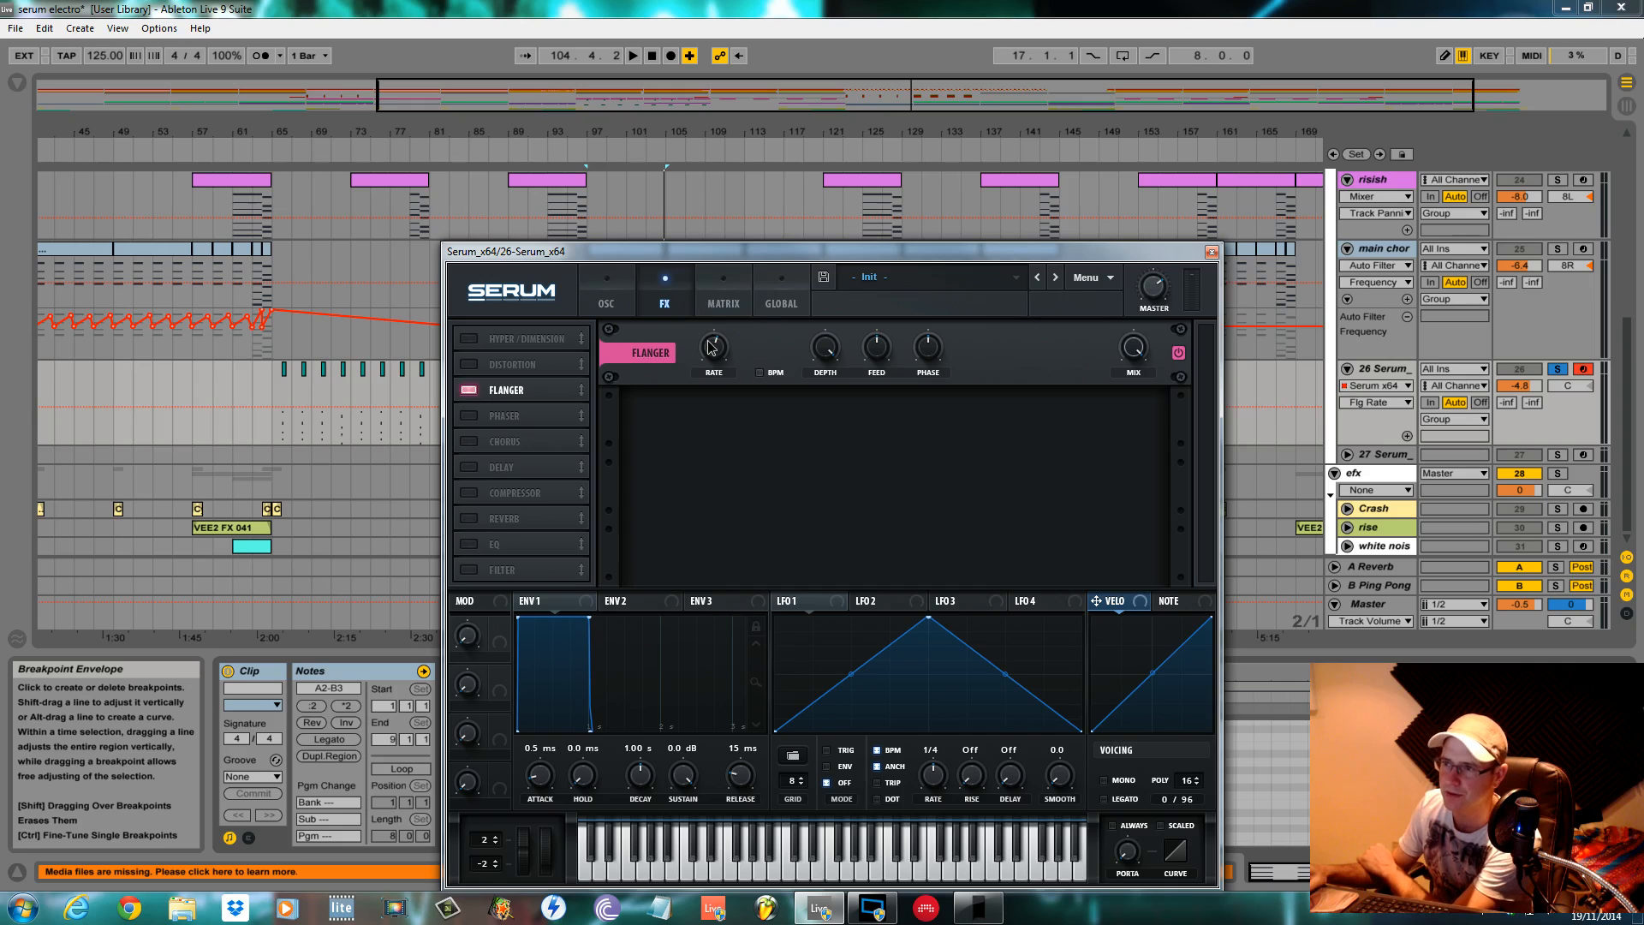
click(824, 353)
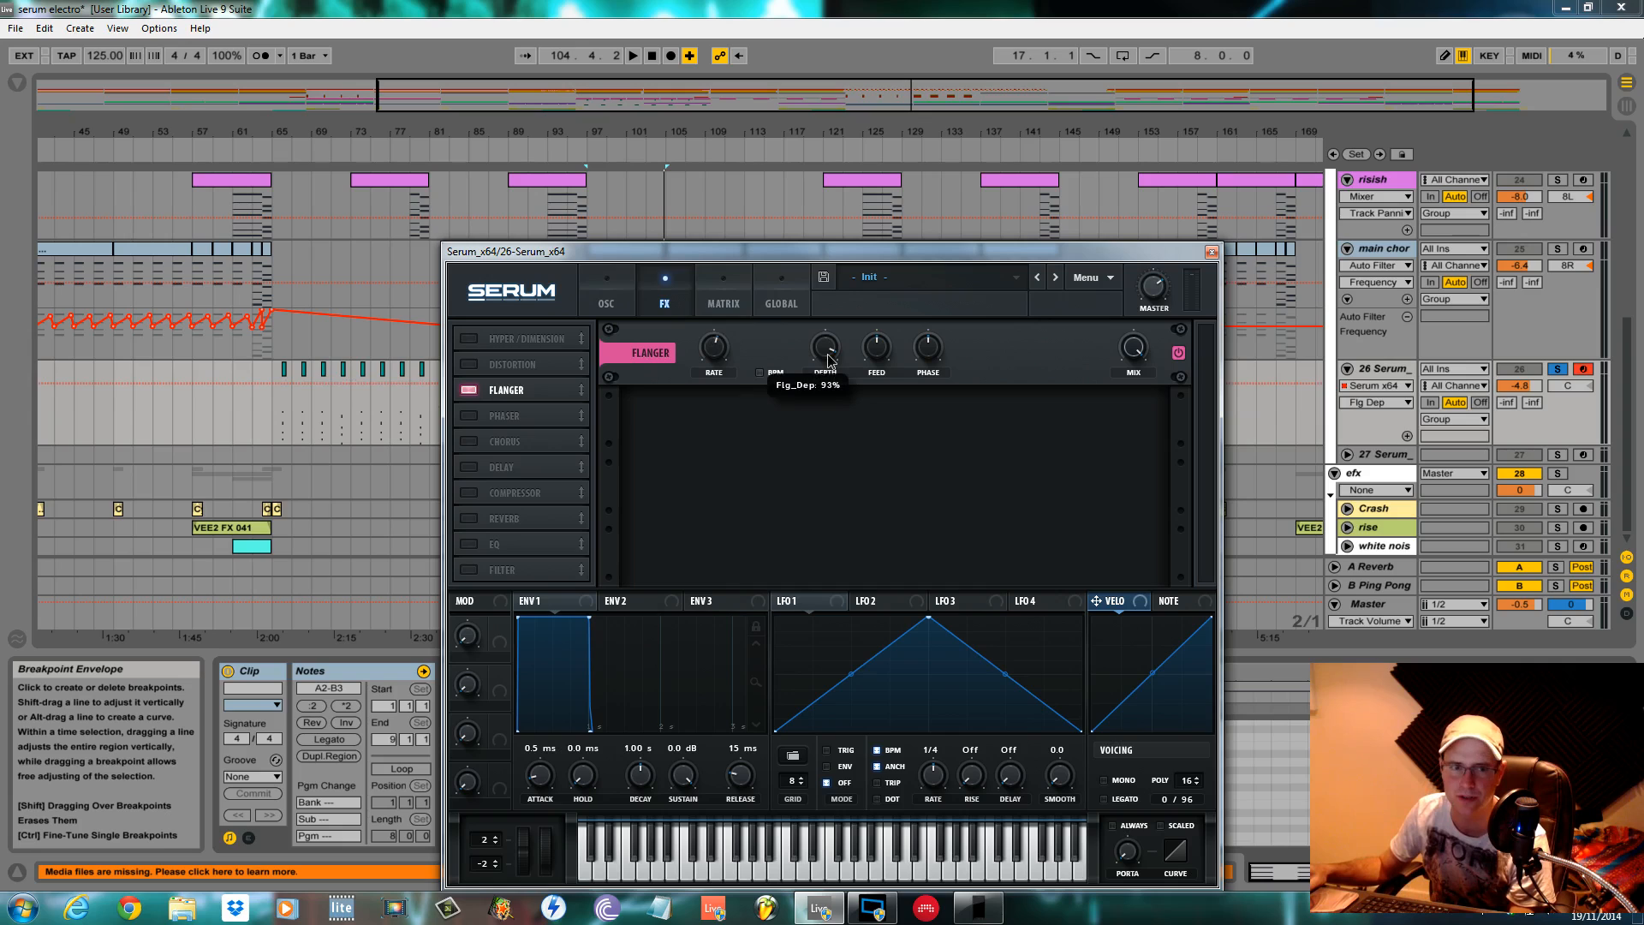
drag(829, 360, 829, 366)
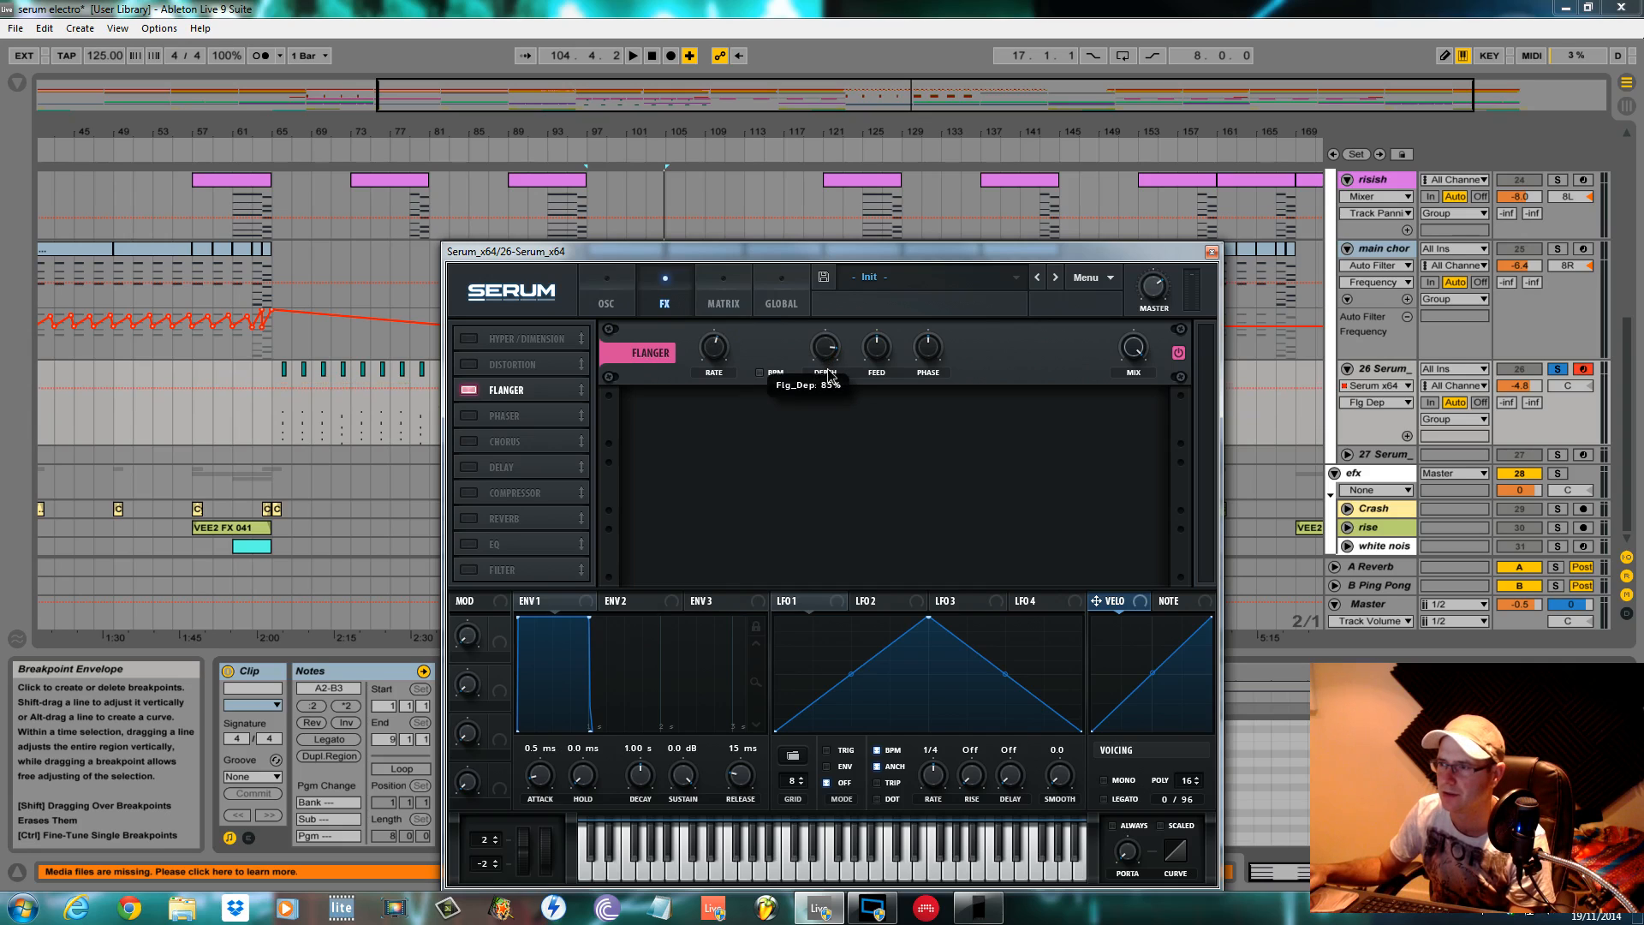
Raise the flanger's feedback and stereo phase, and play the chord clip to audition the effect
click(886, 337)
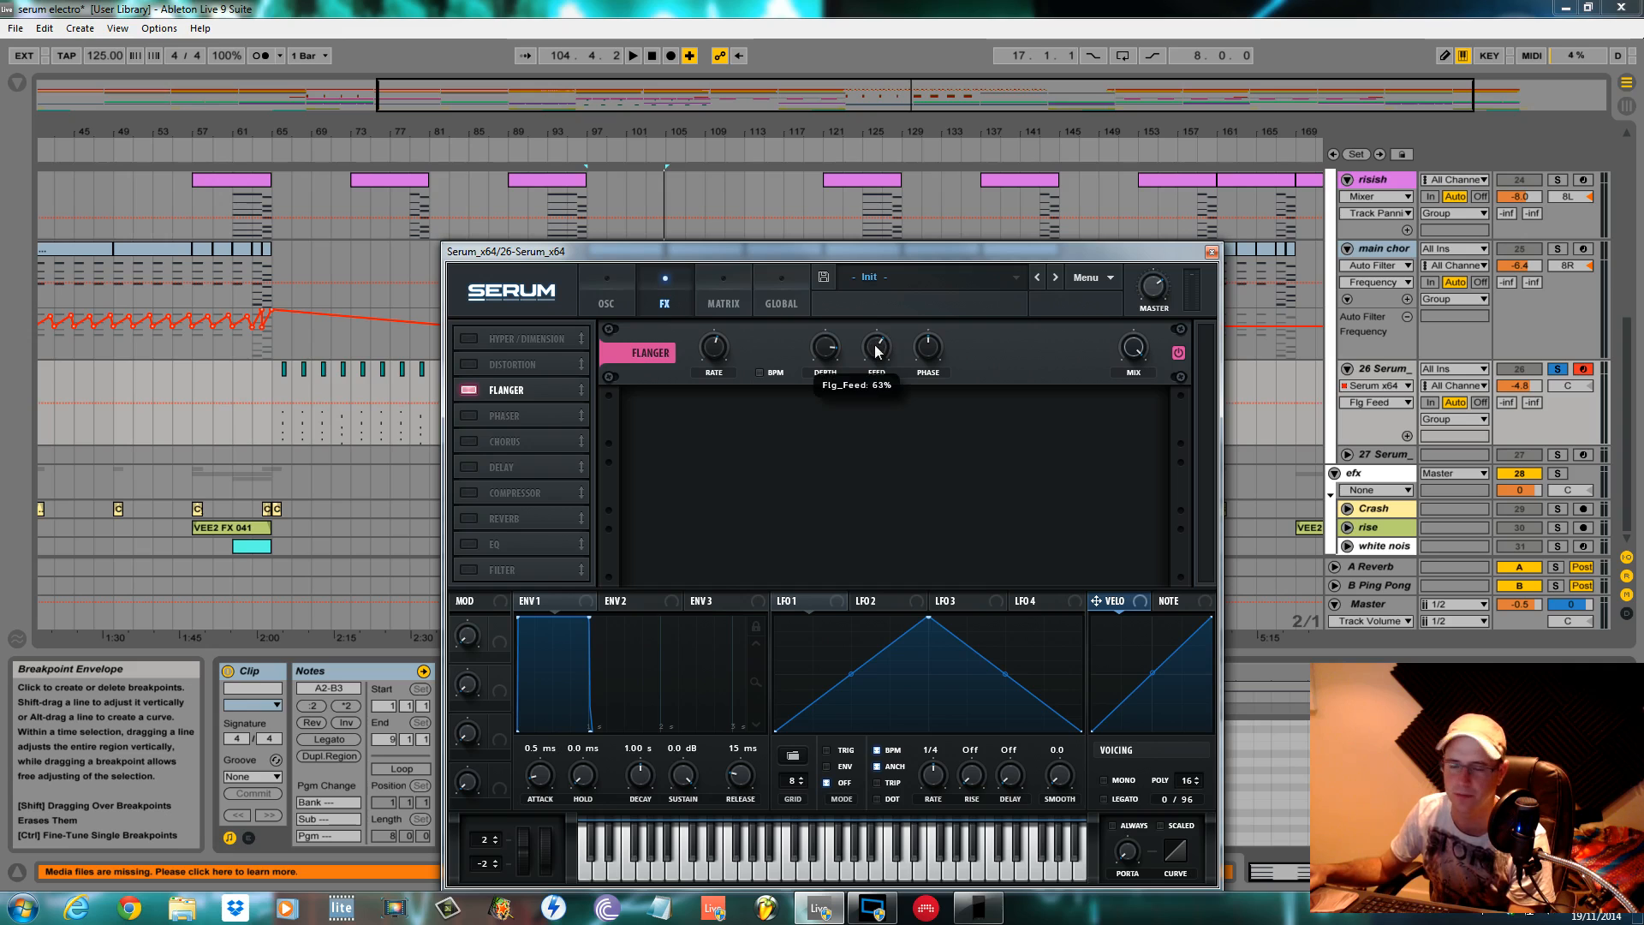
drag(874, 345, 875, 342)
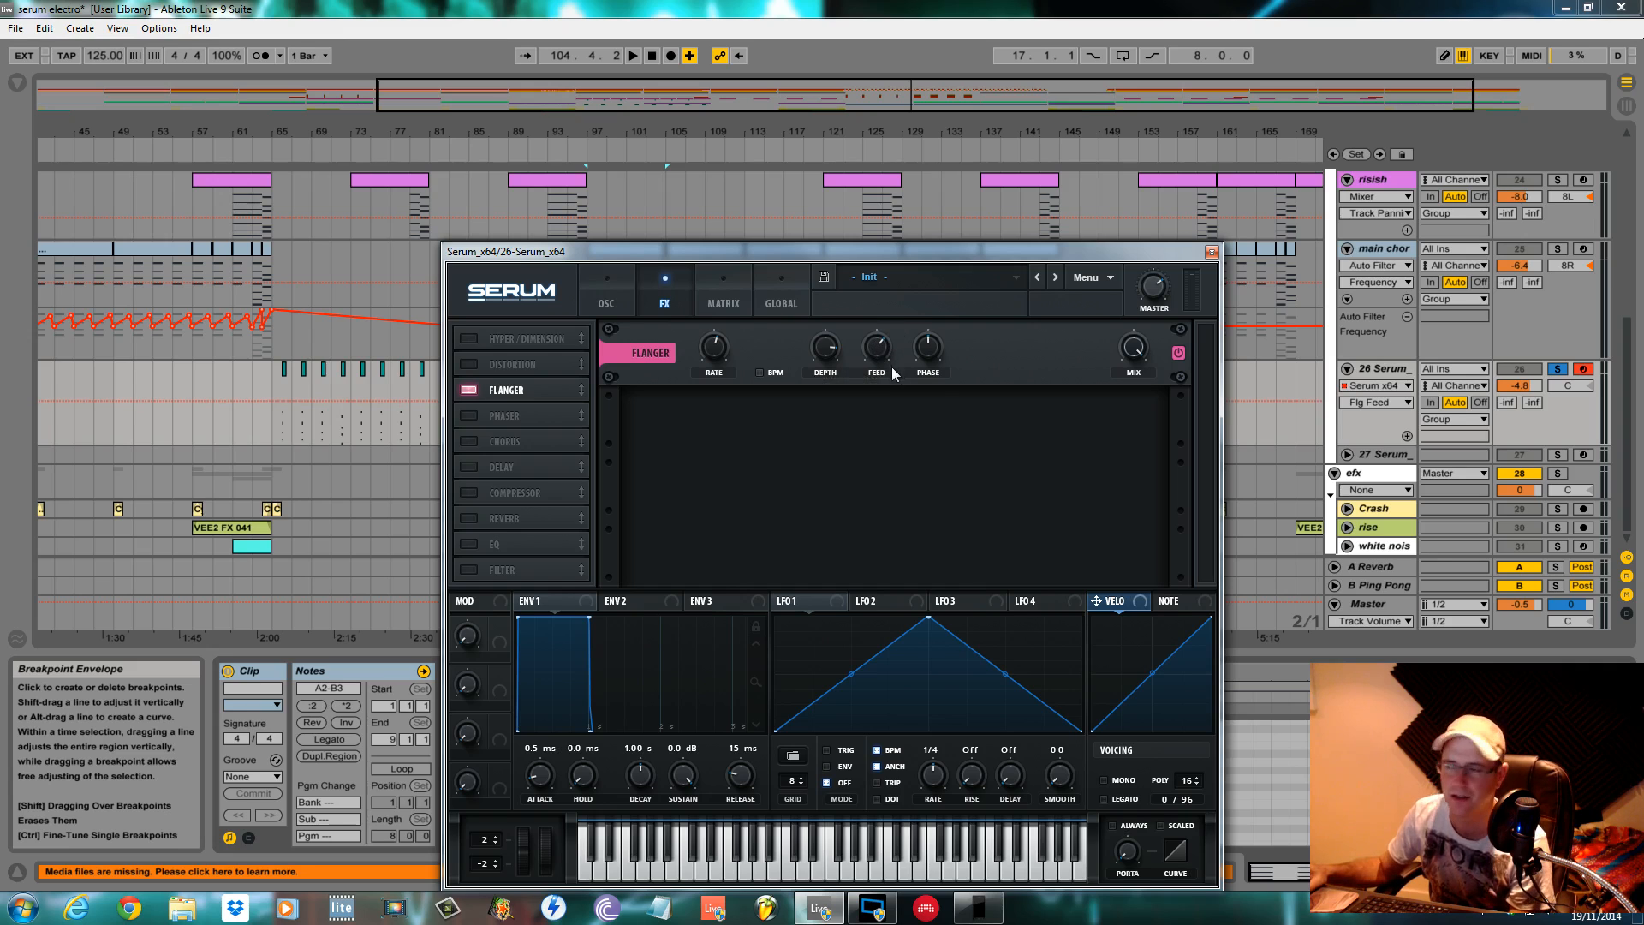
click(936, 359)
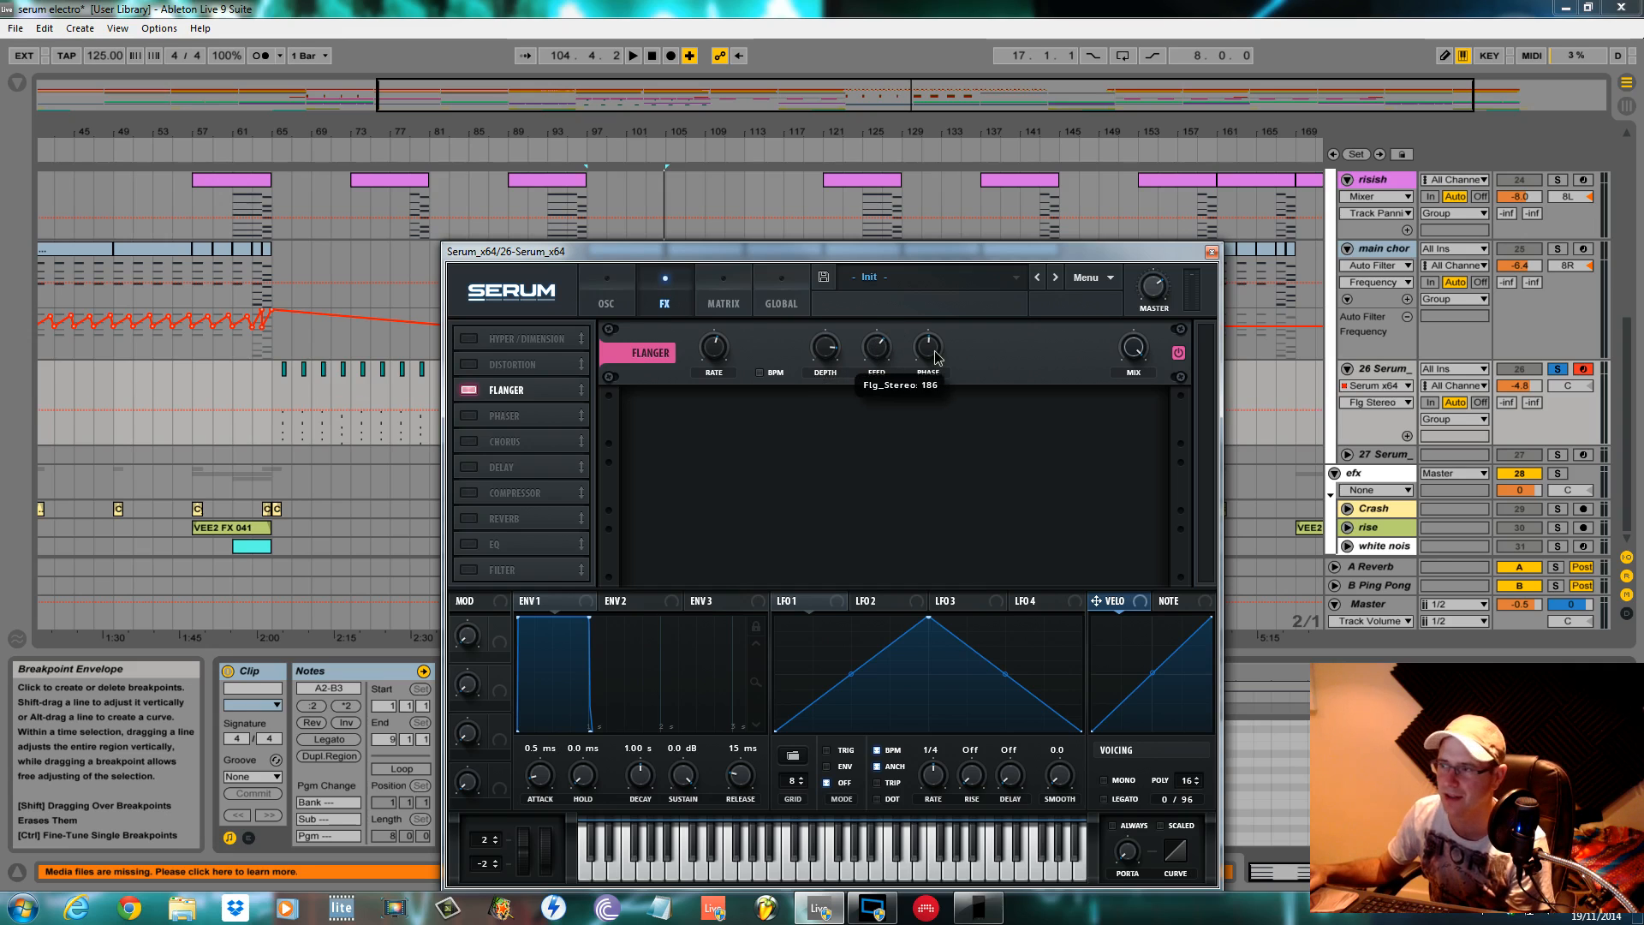
drag(936, 358, 934, 324)
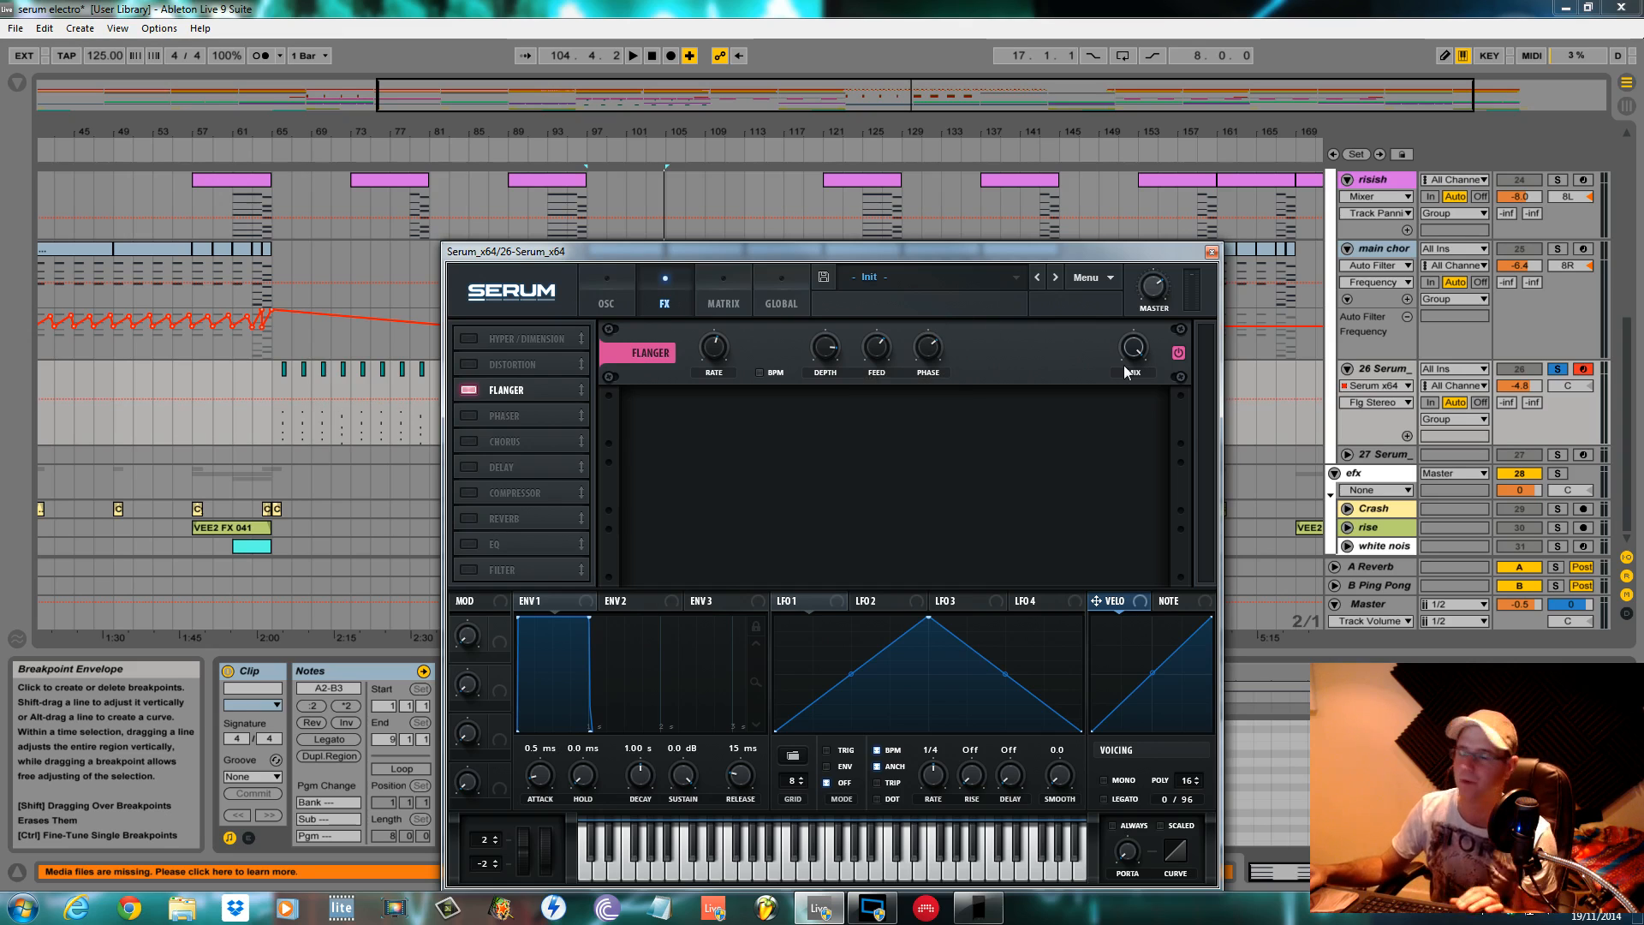
key(space)
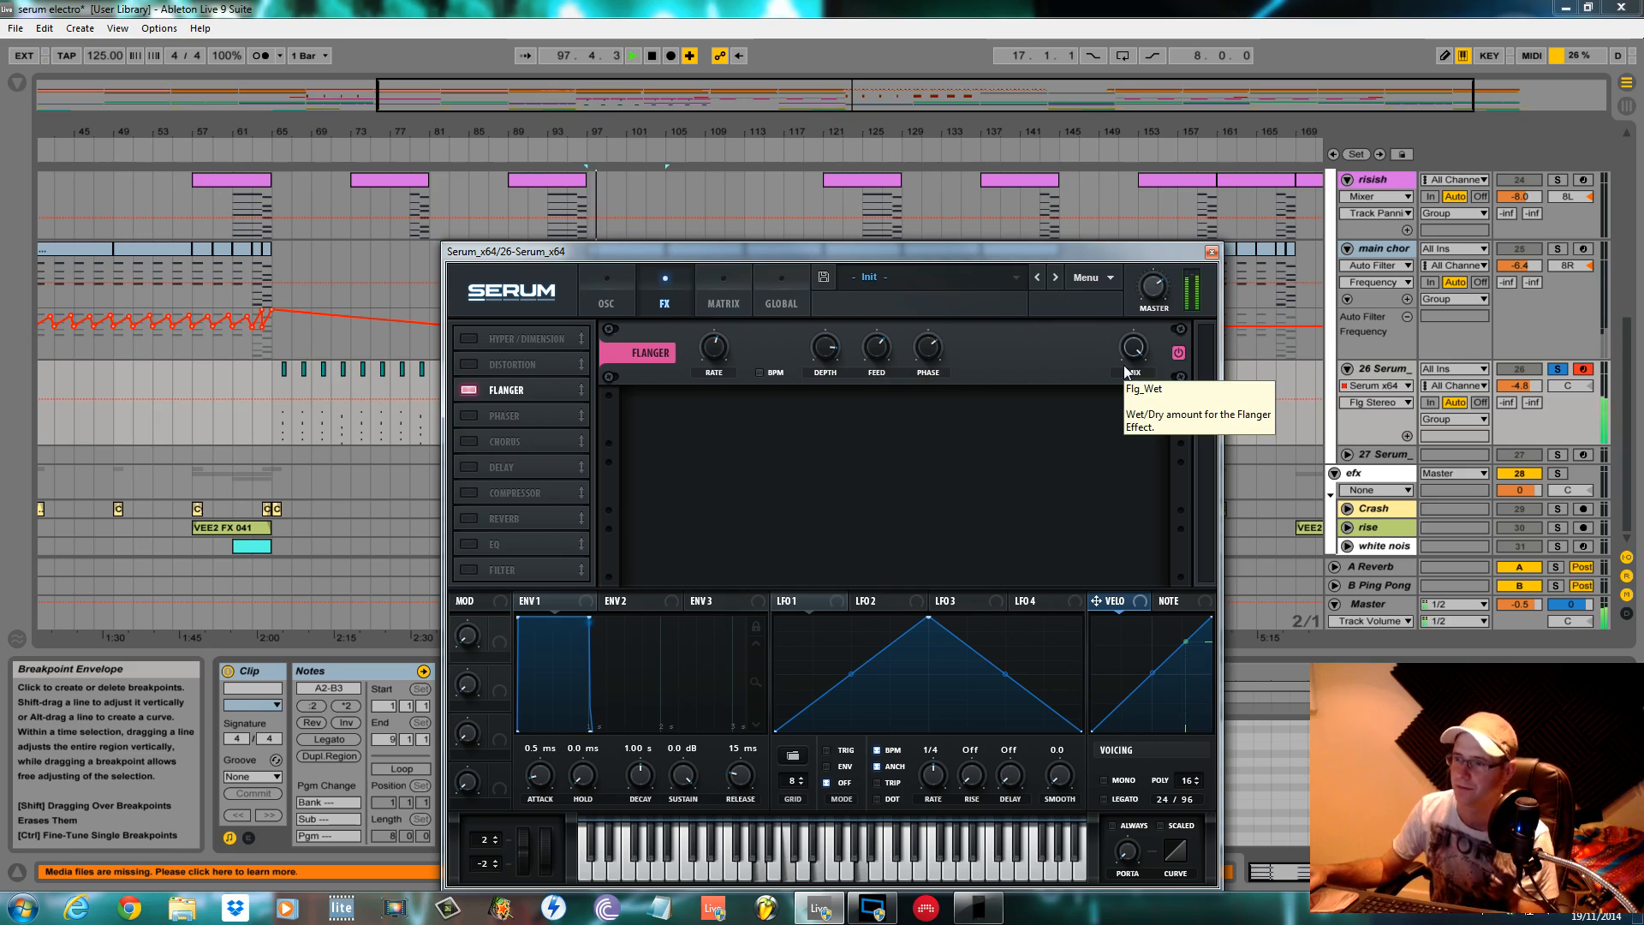
key(space)
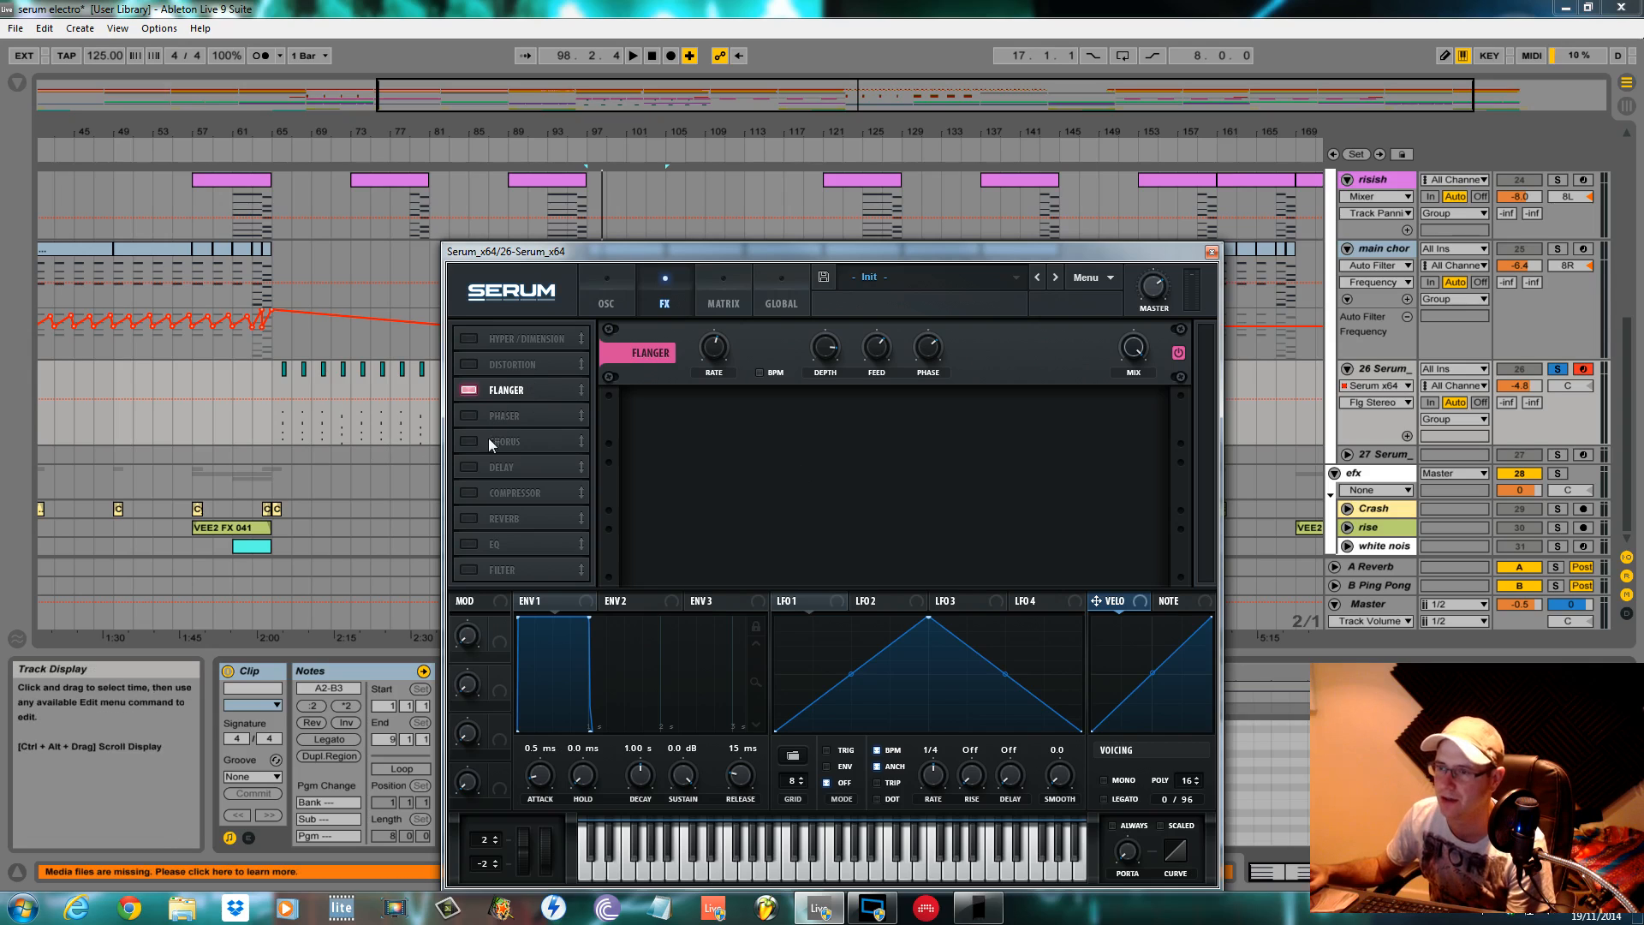
Enable the Distortion effect after the Flanger in the effects chain and set its type to Diode 2
click(477, 366)
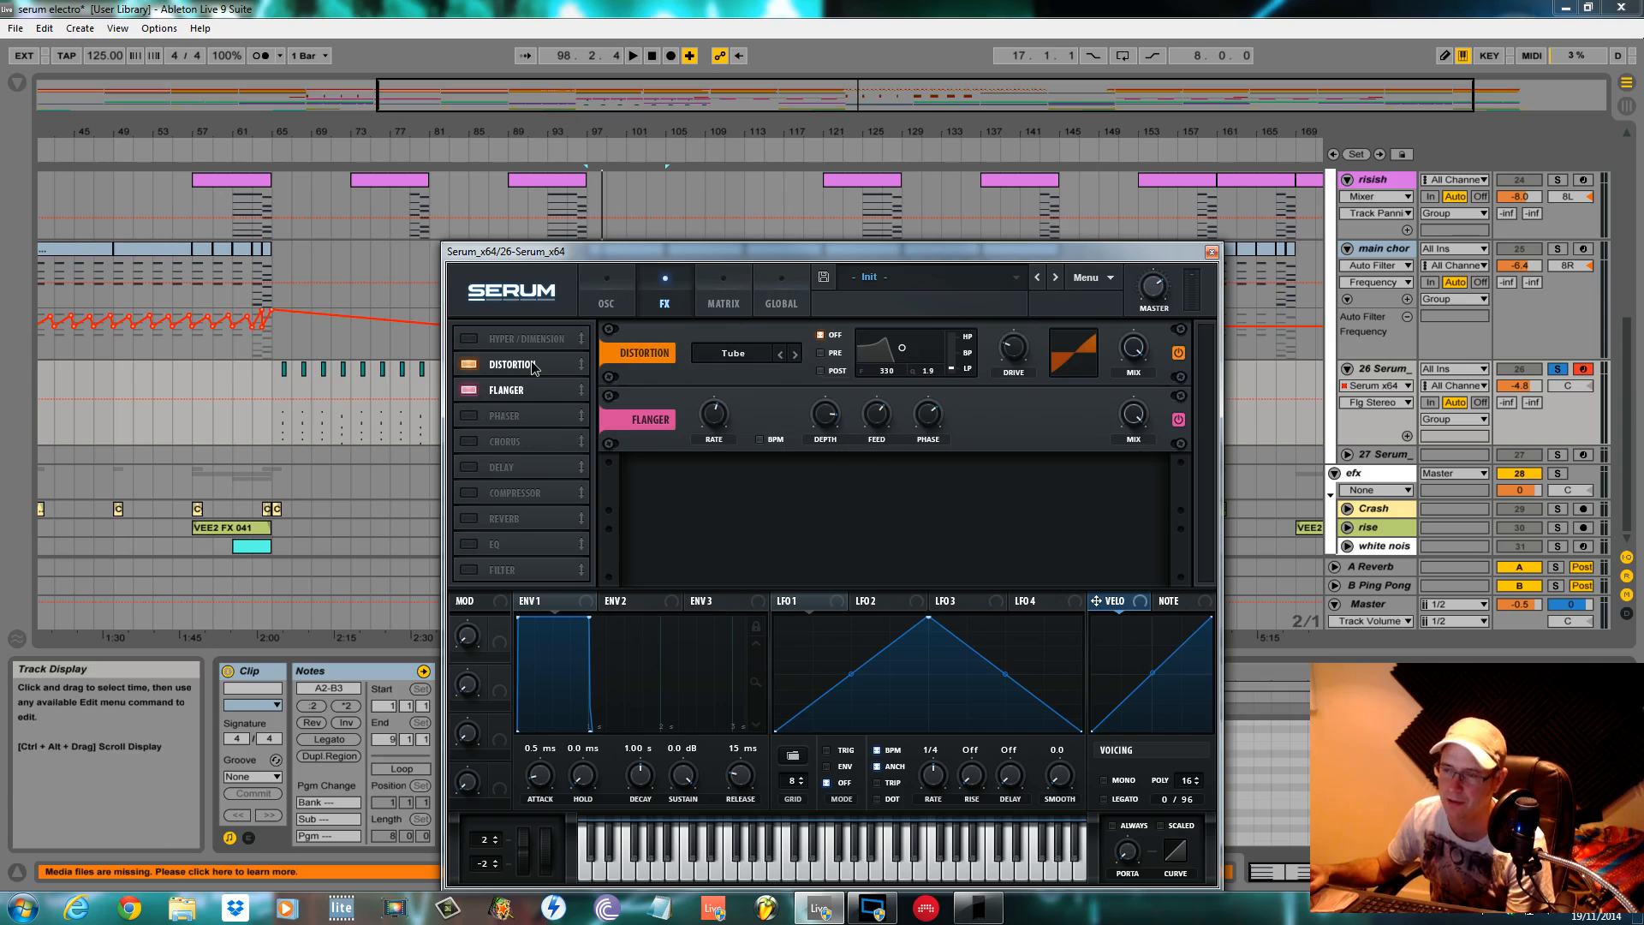
drag(533, 367, 563, 390)
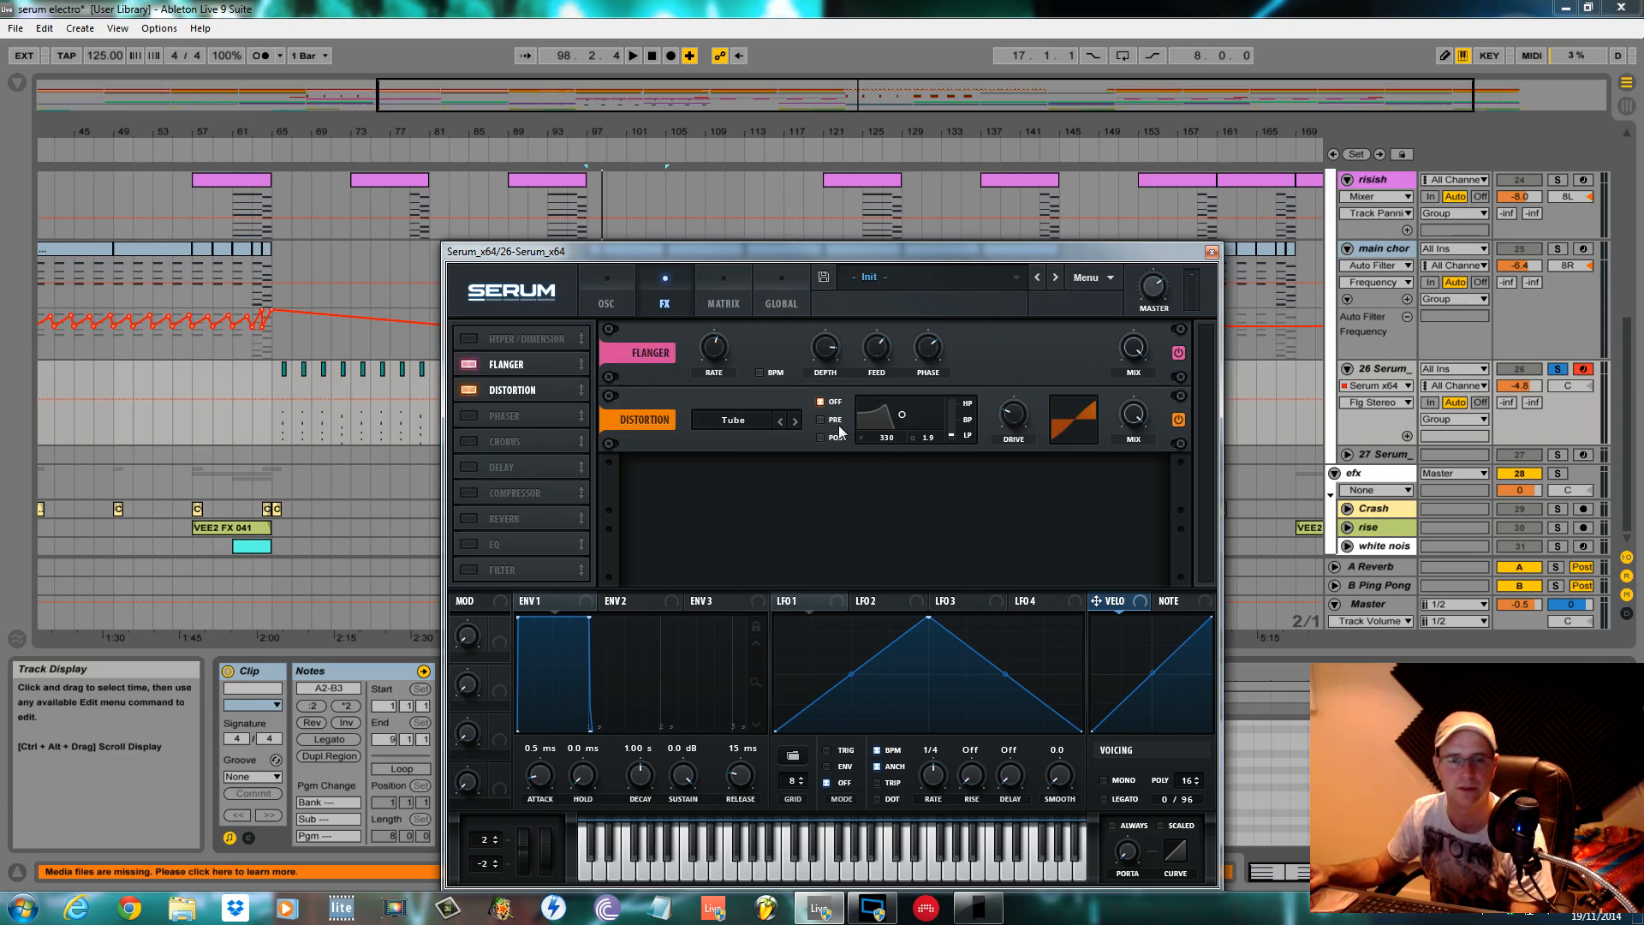
click(795, 419)
click(795, 419)
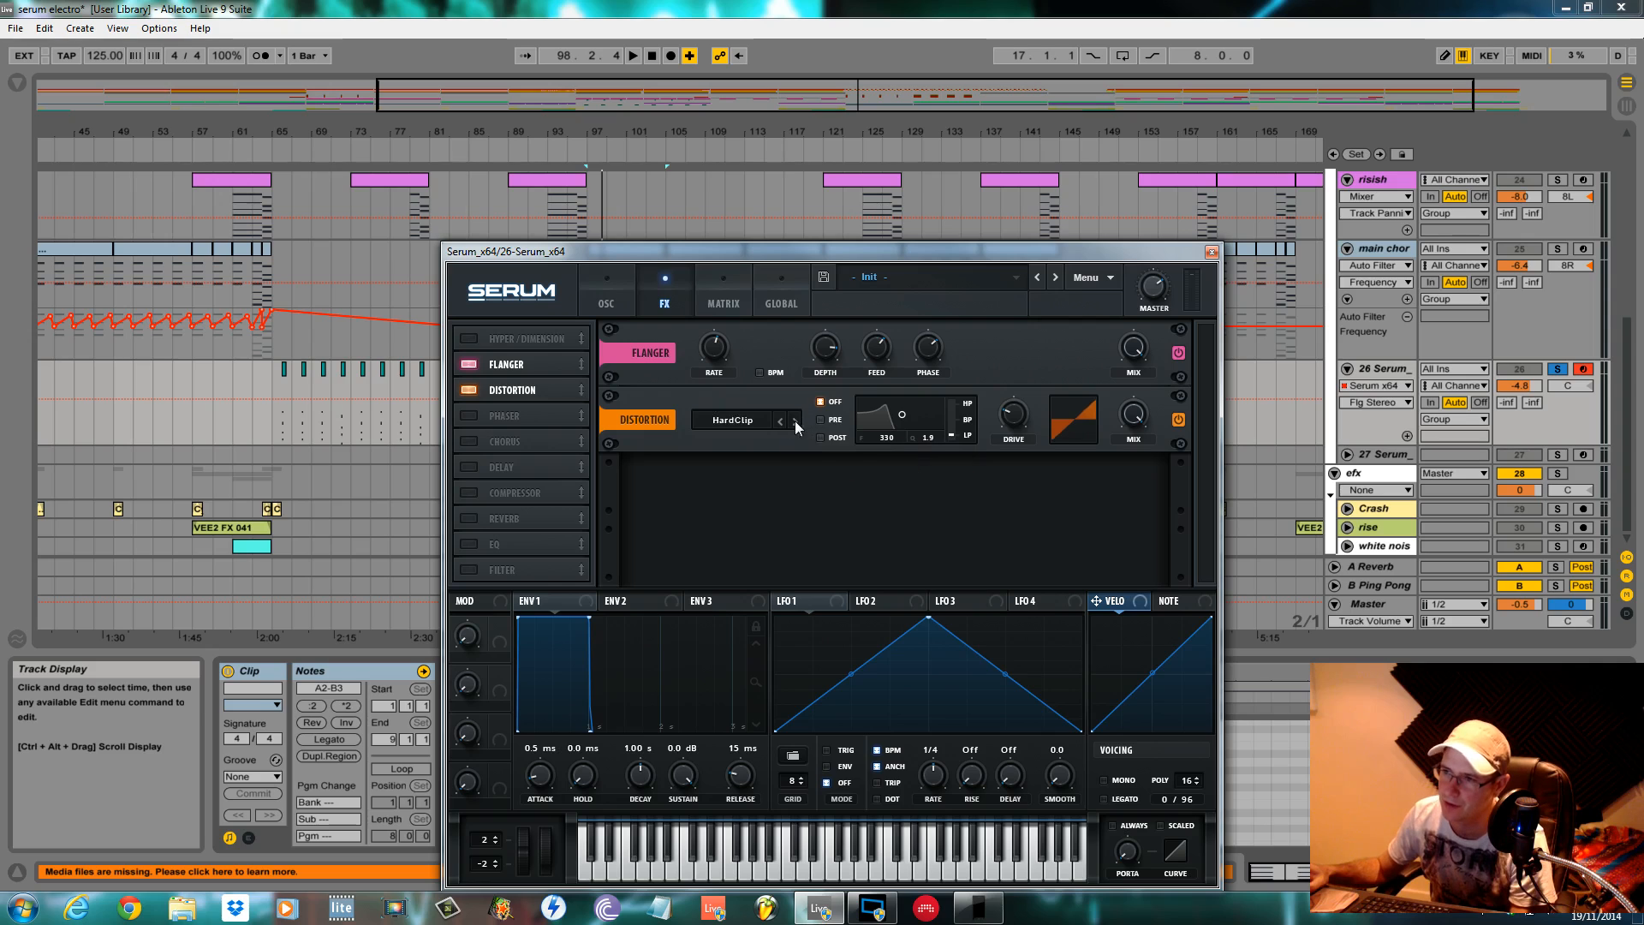
click(795, 420)
click(795, 420)
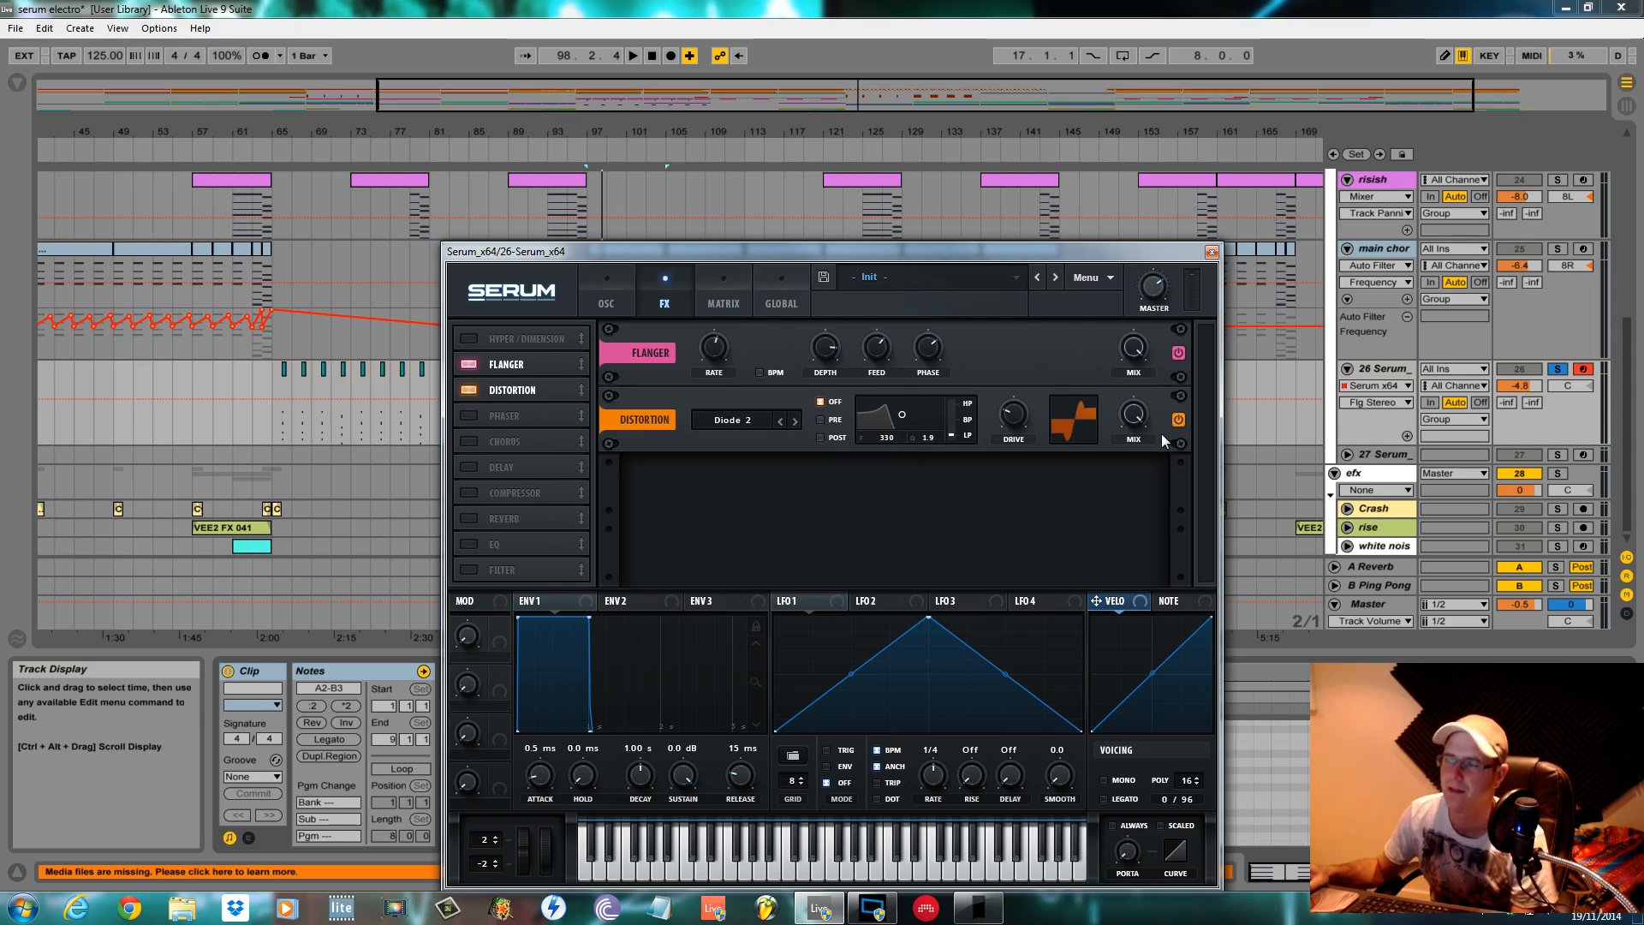
Lower the distortion mix to about halfway, playing the chord clip before and after the change
key(space)
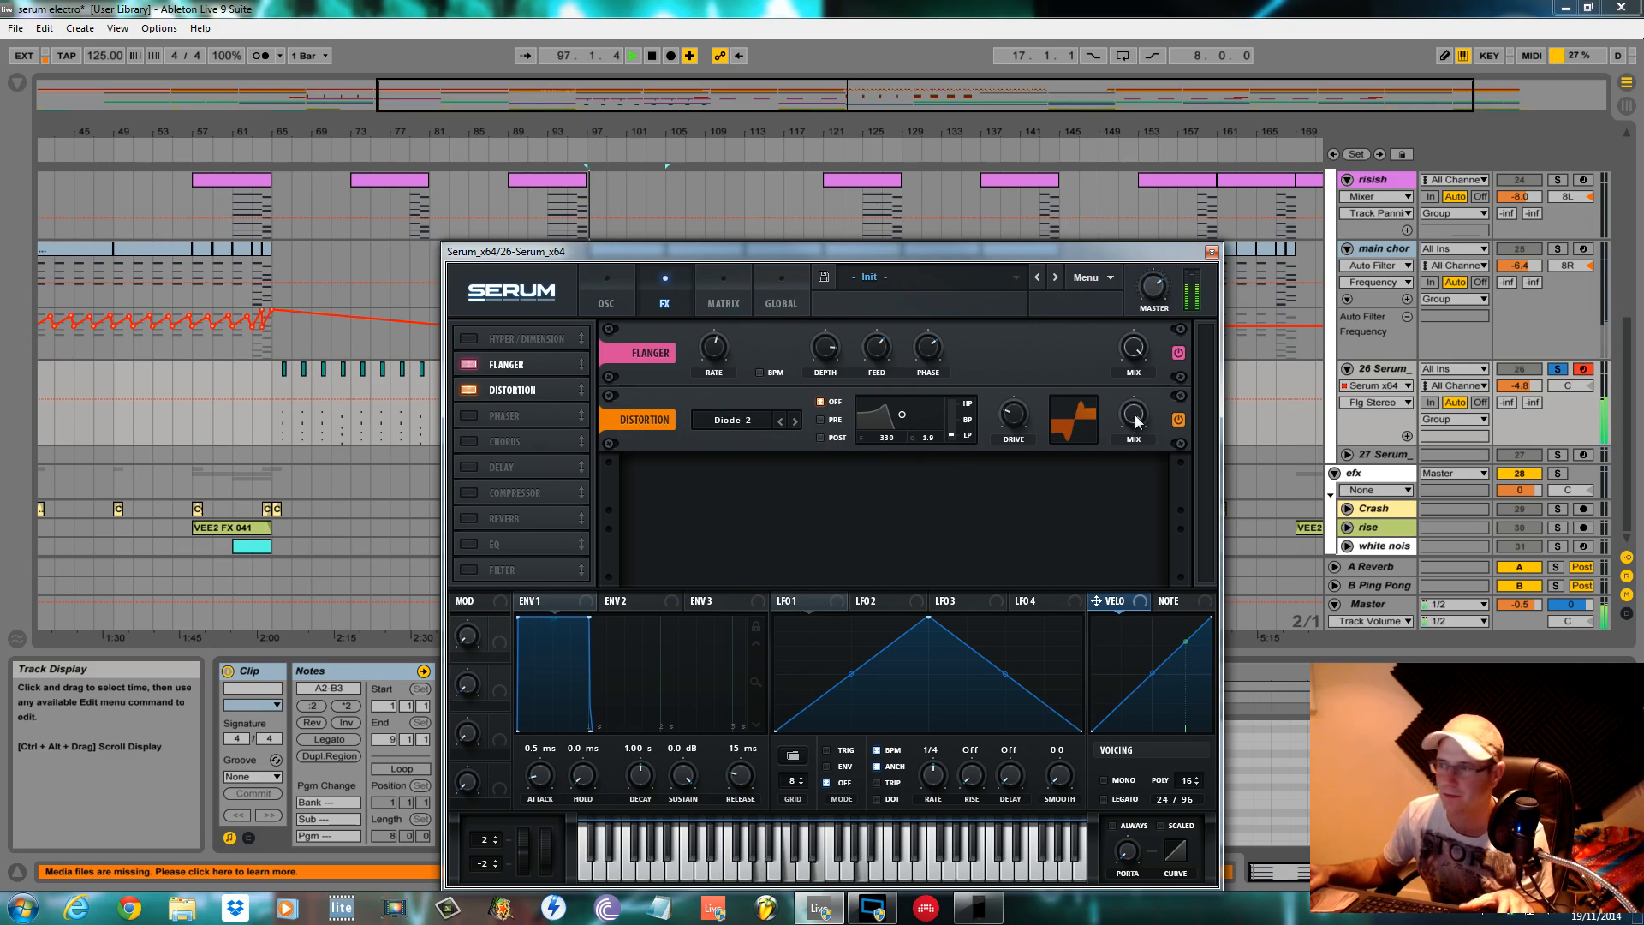
key(space)
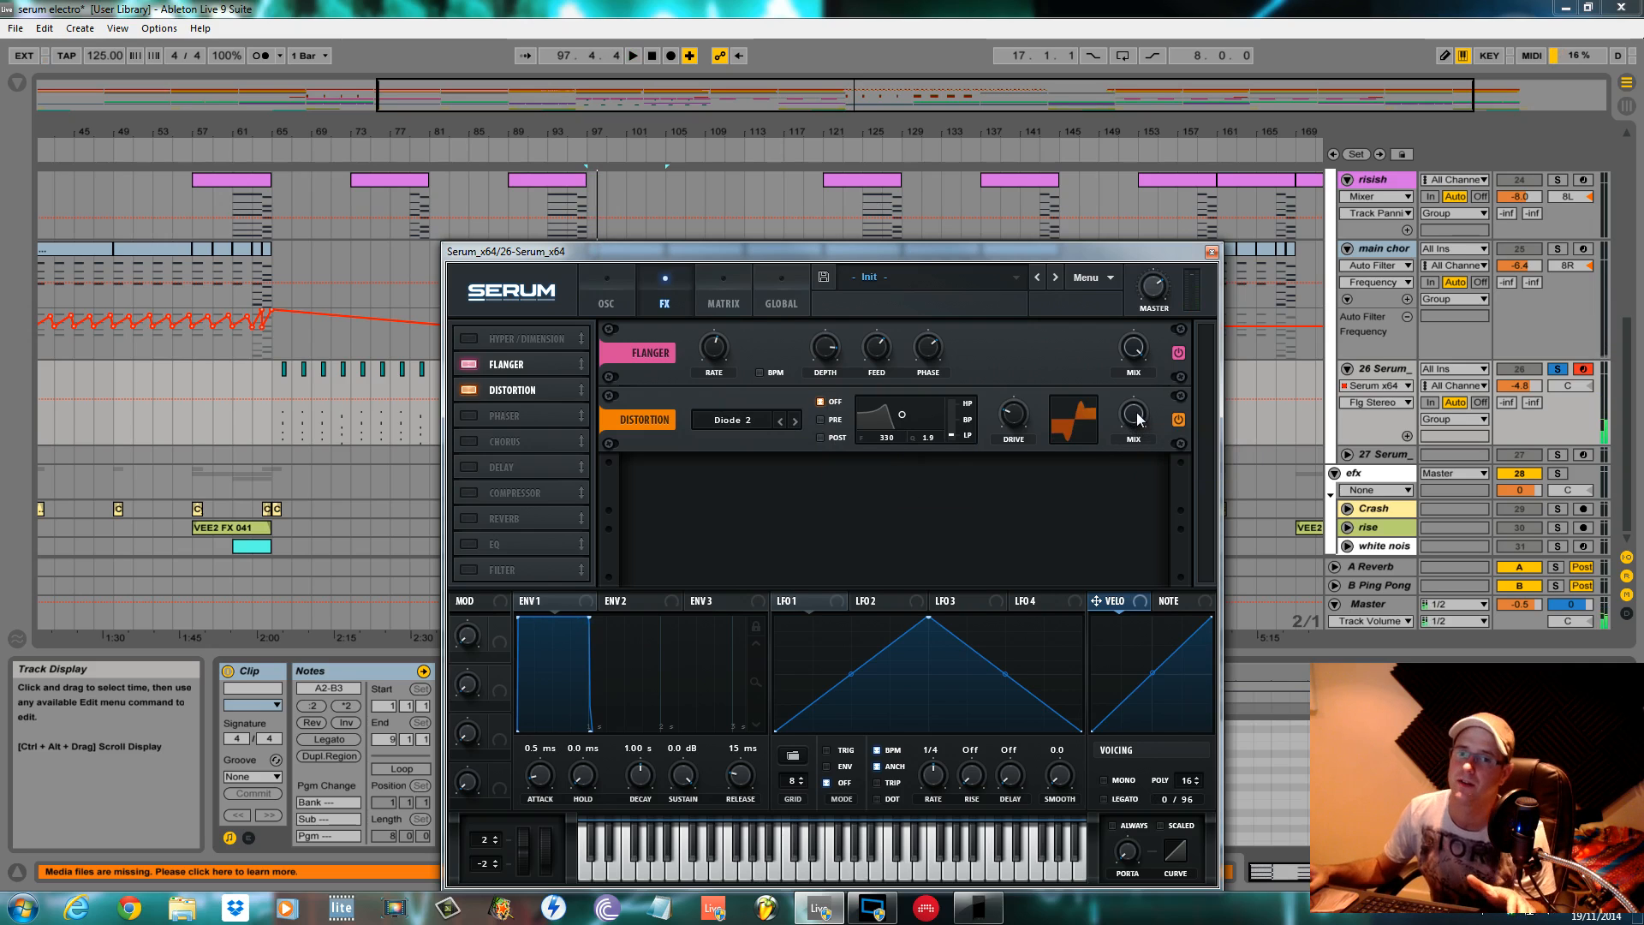
drag(1139, 418, 1138, 517)
key(space)
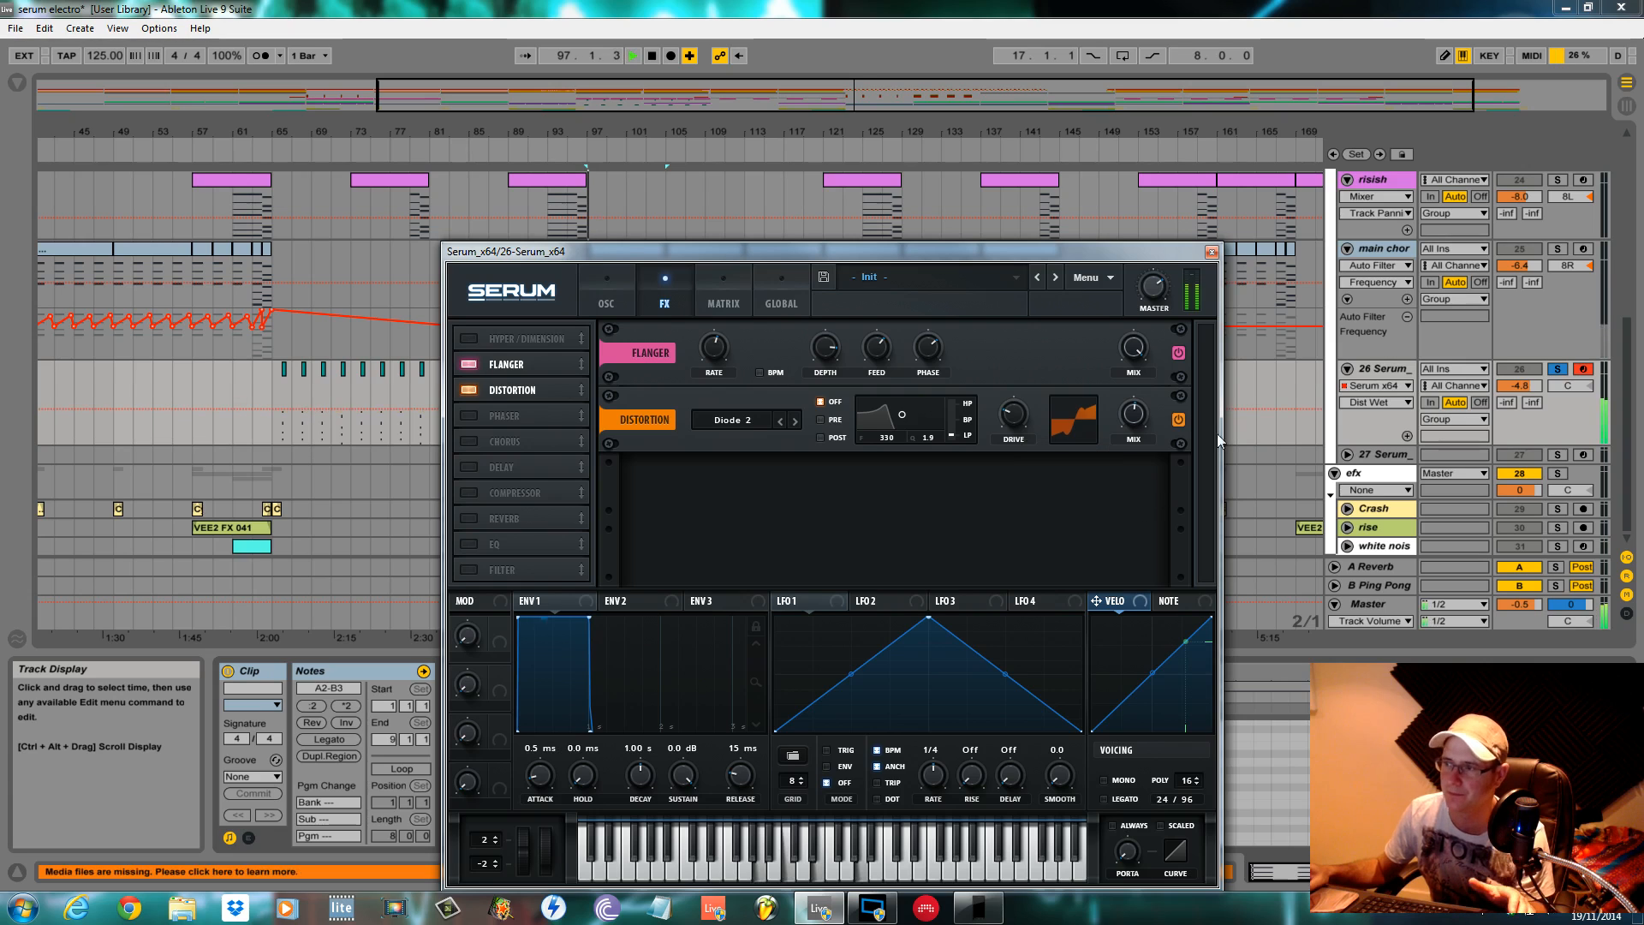
key(space)
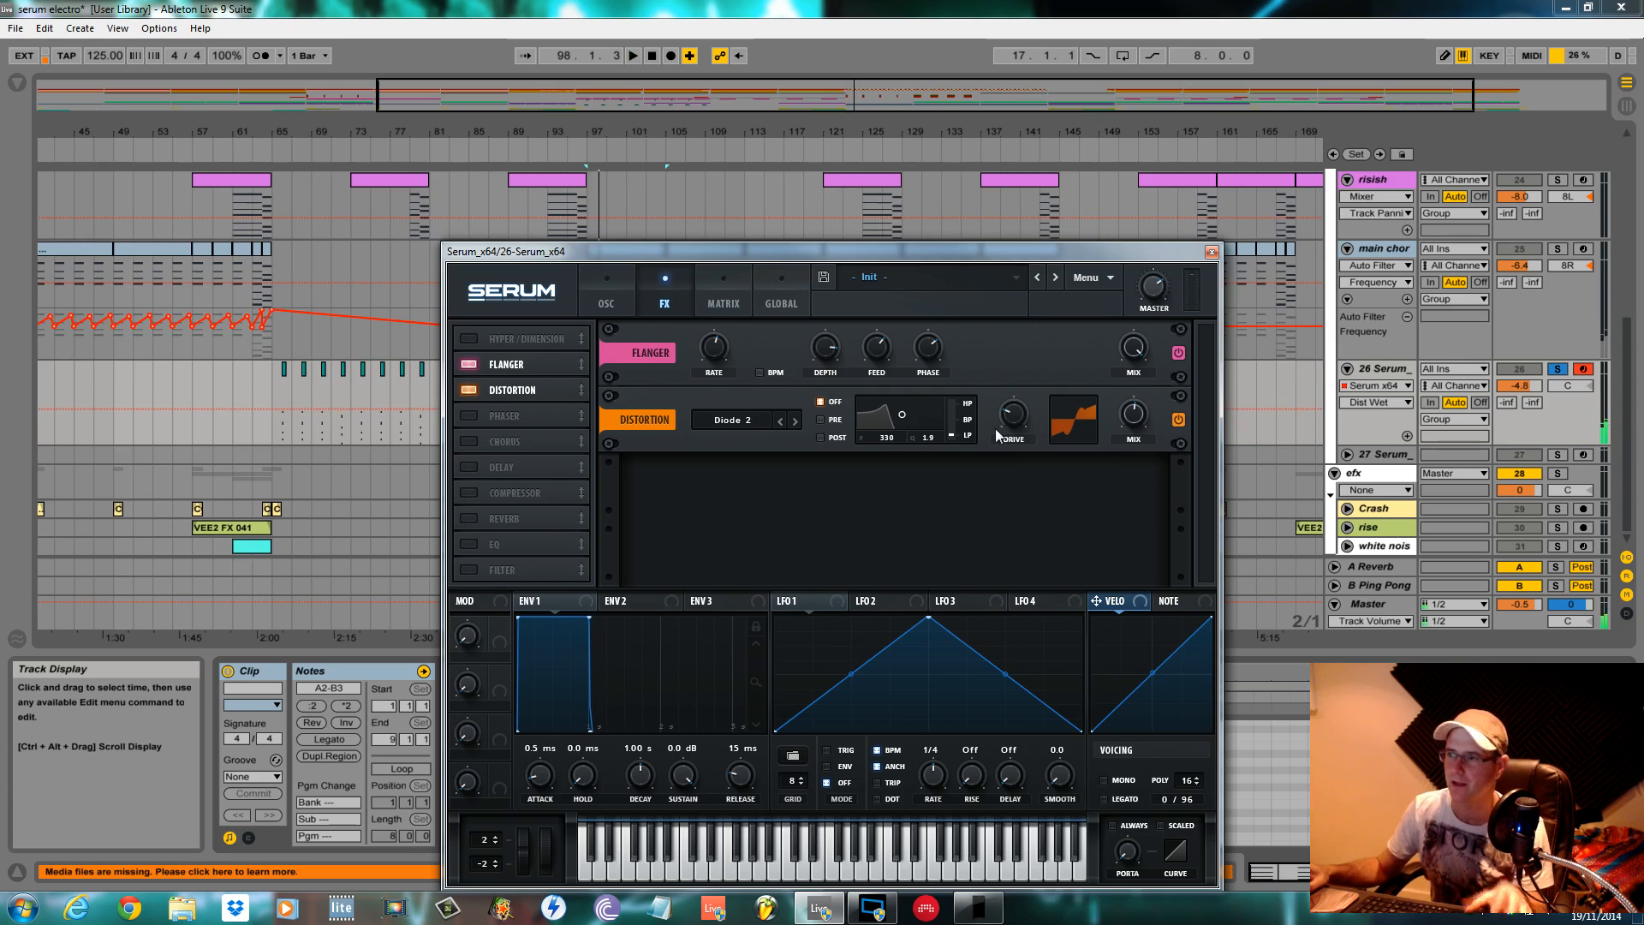
Set the distortion's filter to post and fully high-pass, with frequency 143 and bandwidth 1.4
click(821, 438)
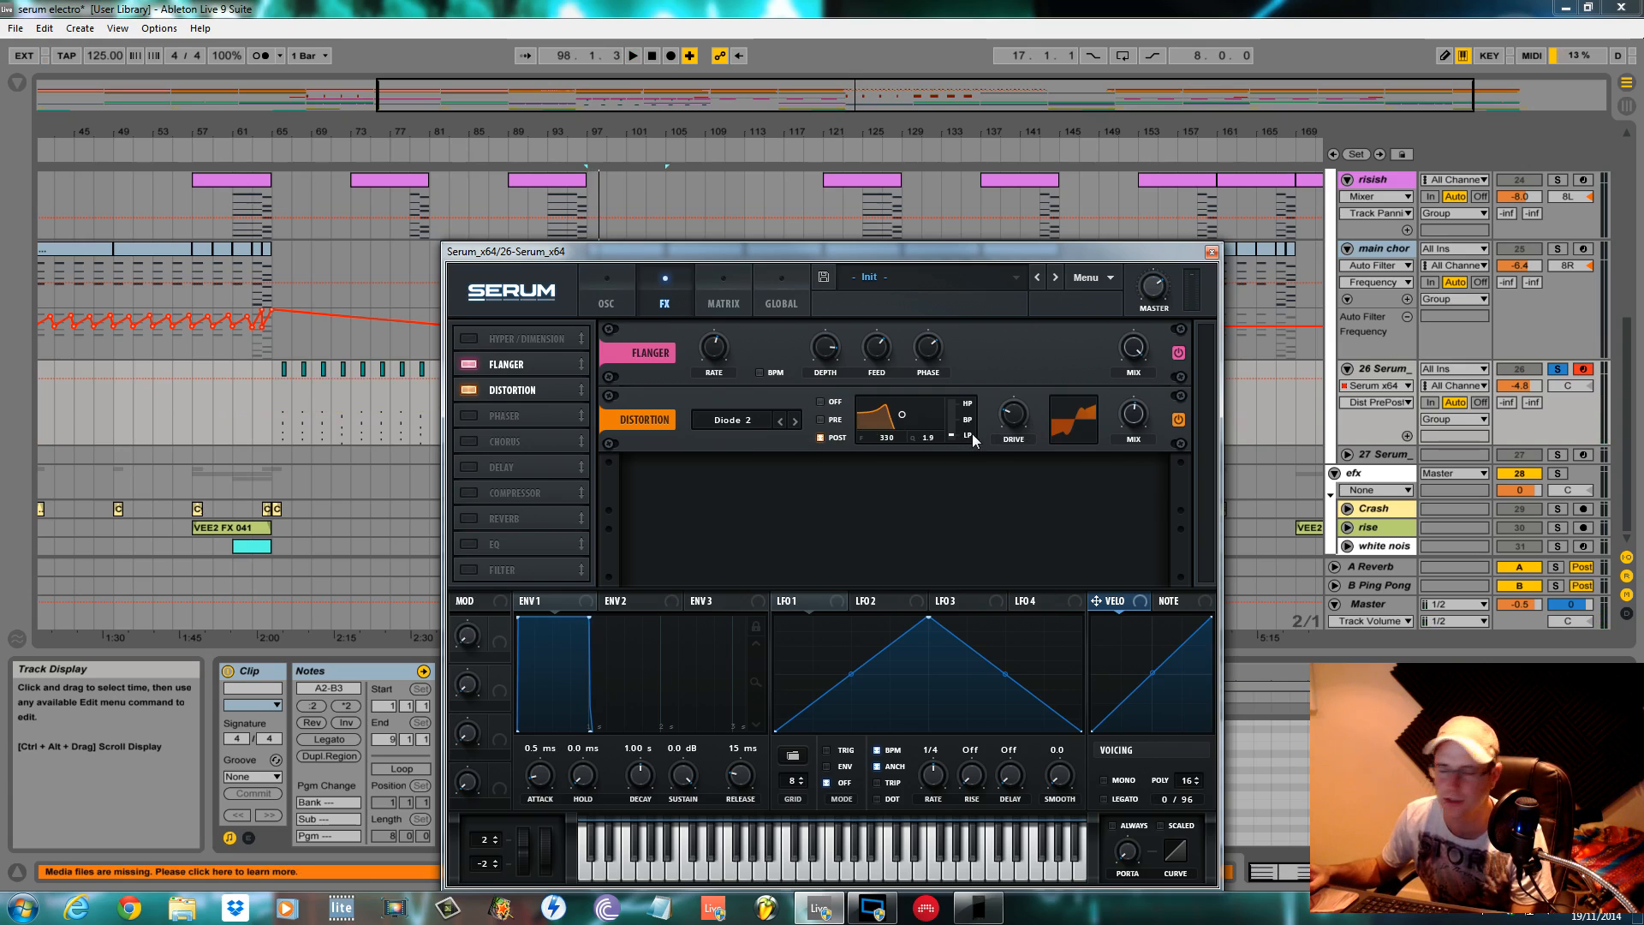
drag(976, 435, 959, 231)
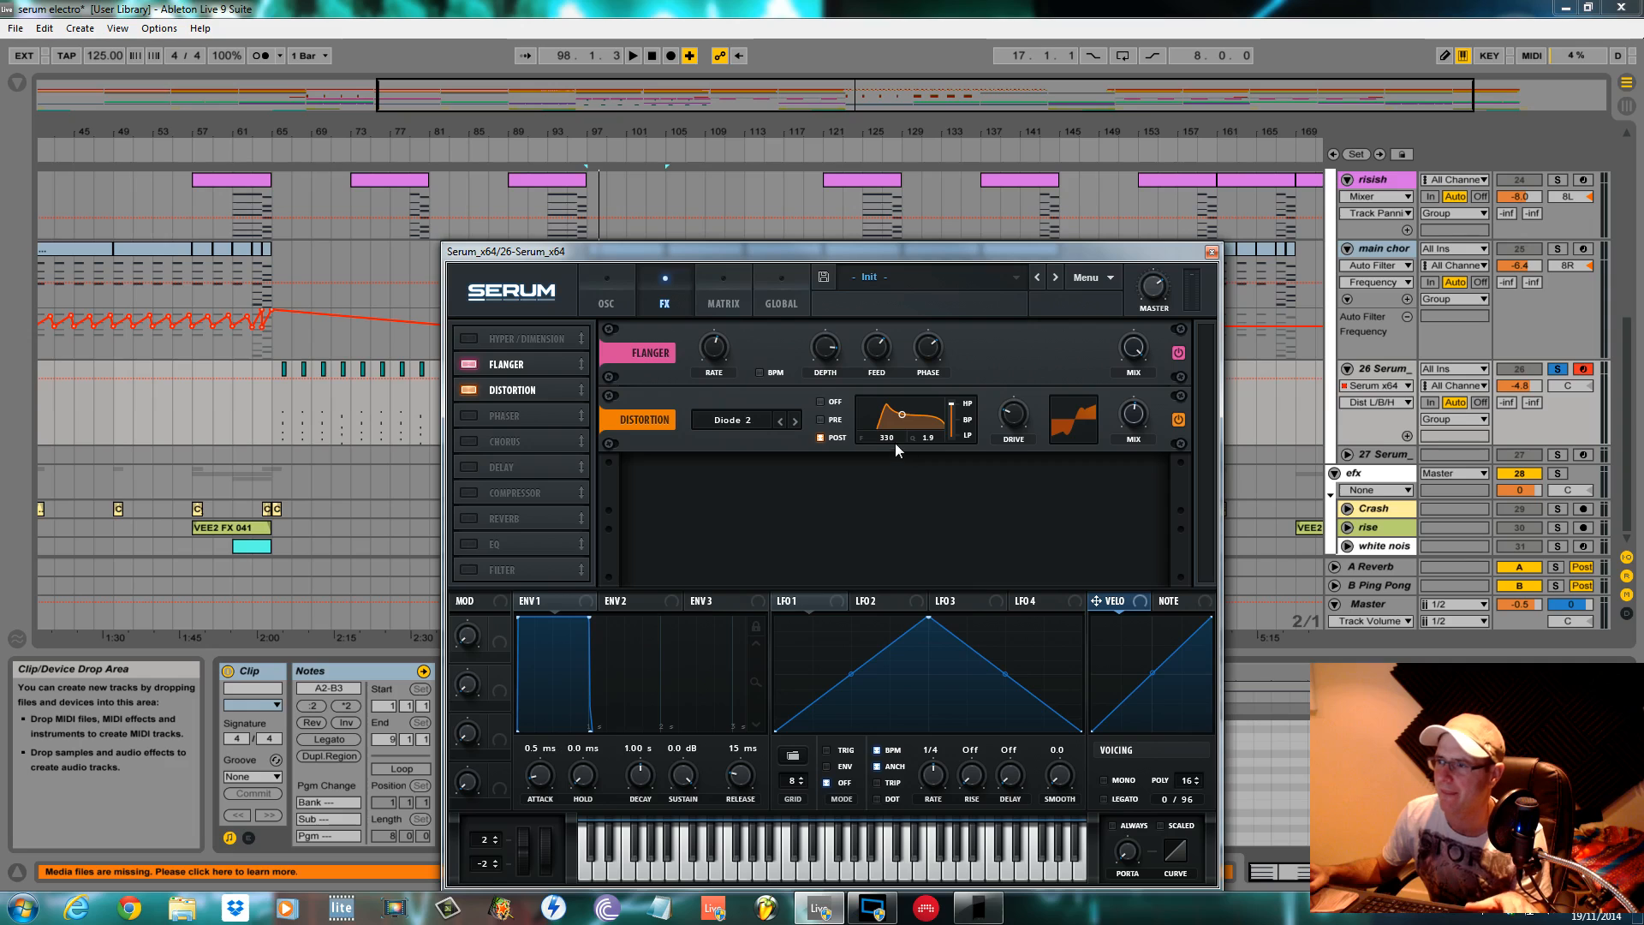
drag(896, 444, 932, 440)
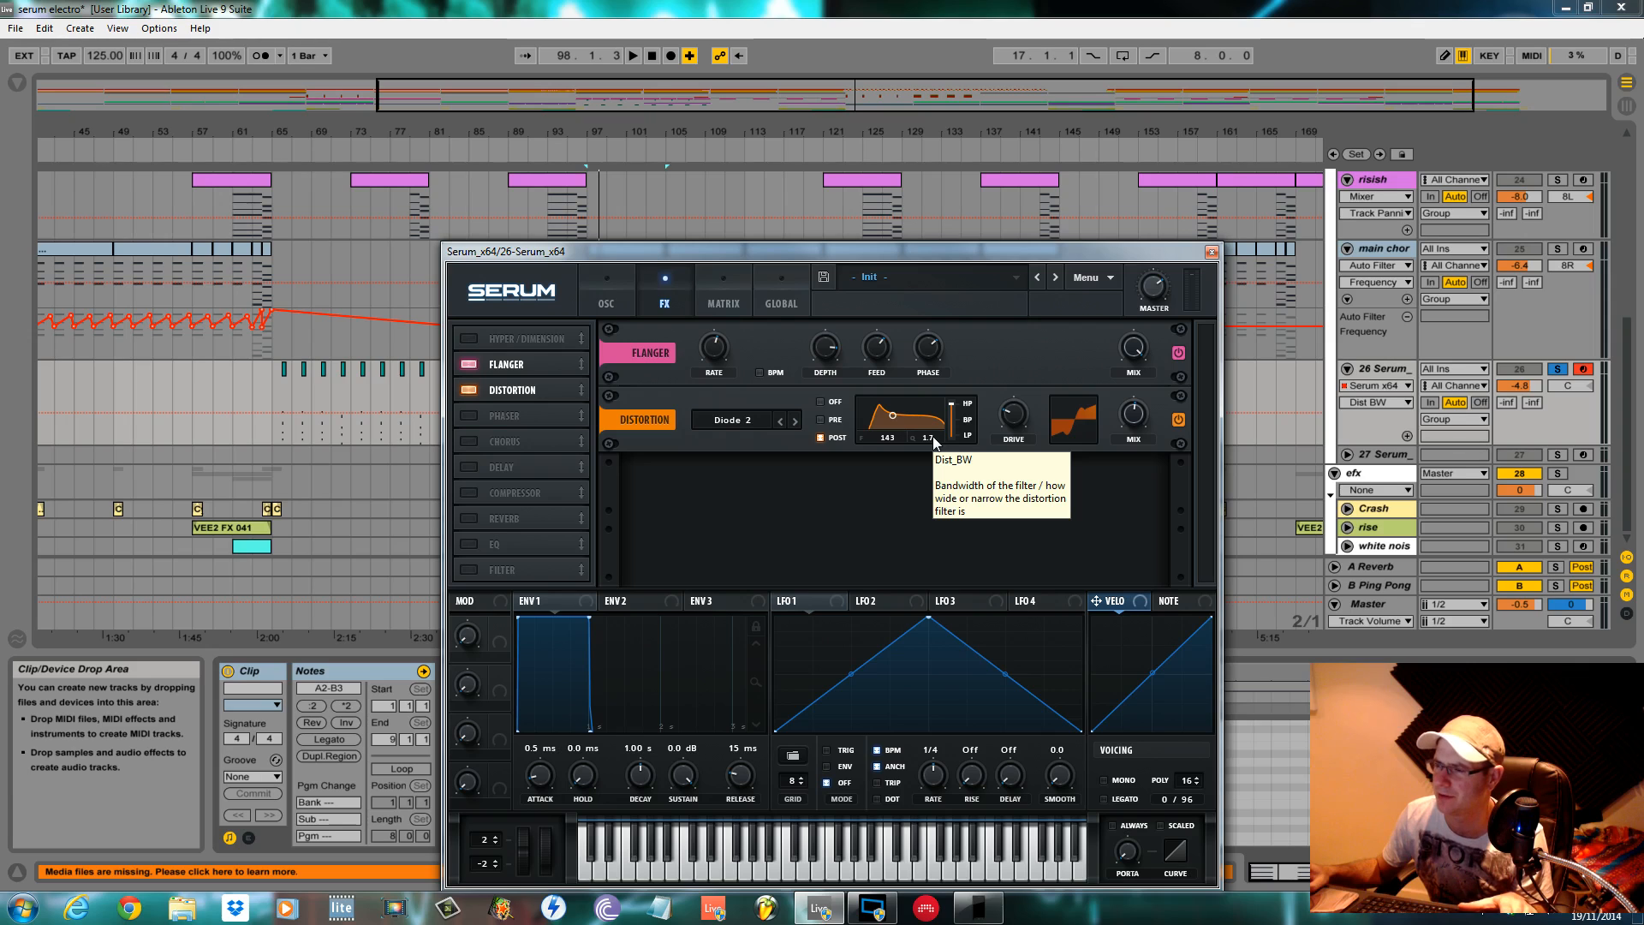
drag(933, 442, 934, 453)
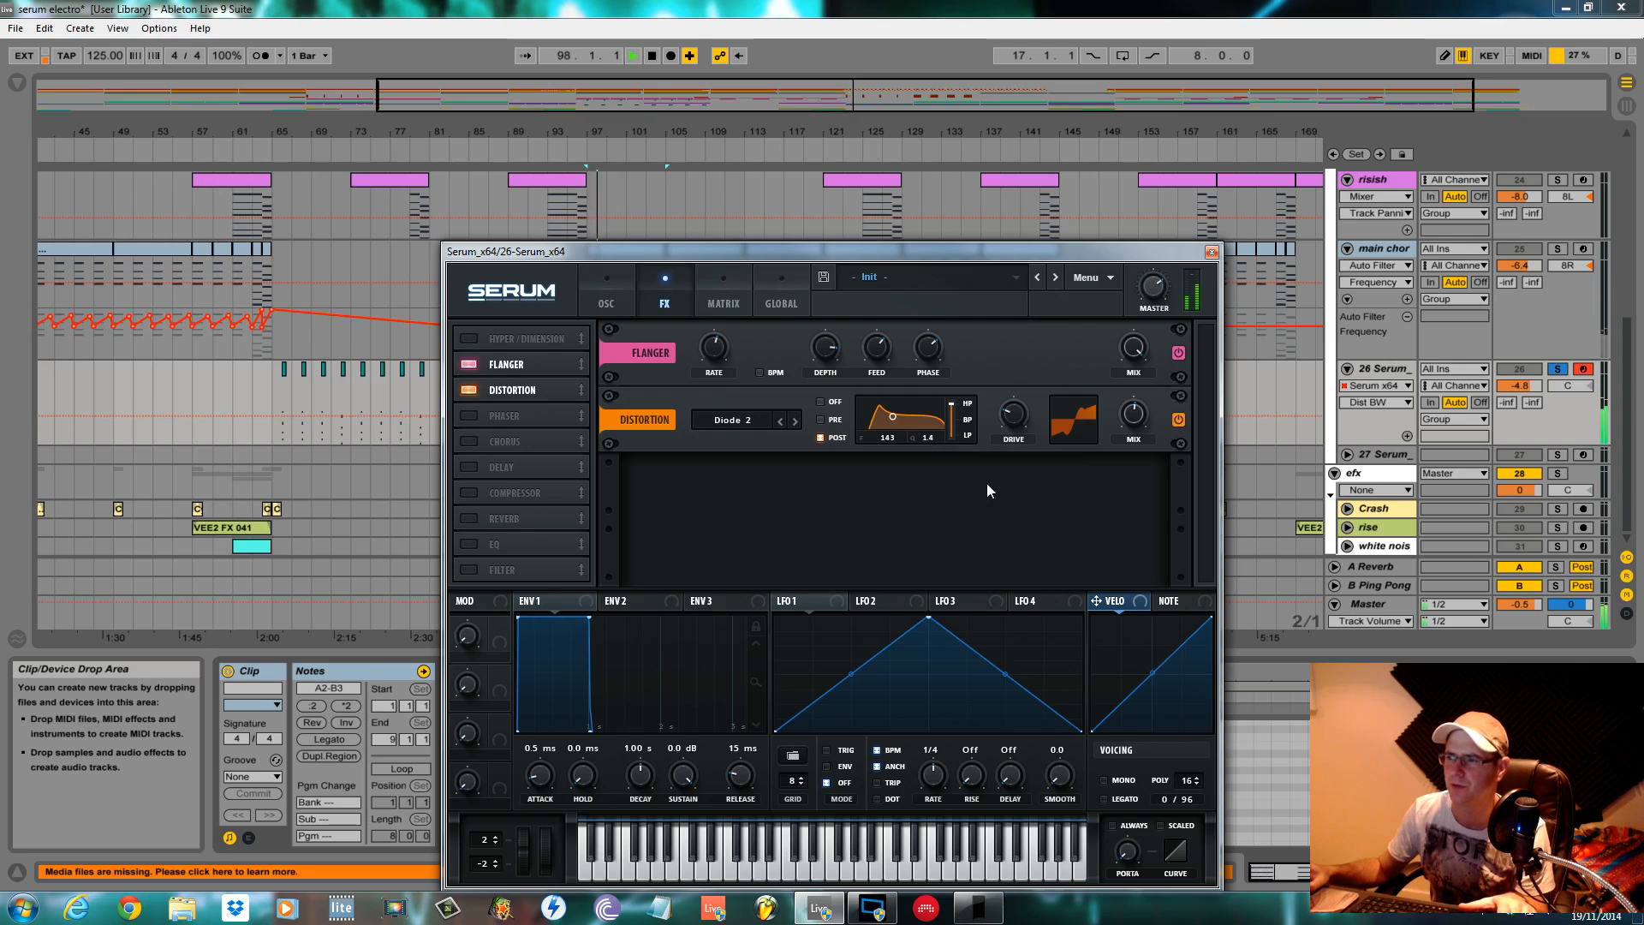
Compare the chord clip with the distortion bypassed and enabled, leaving the effect on
click(473, 389)
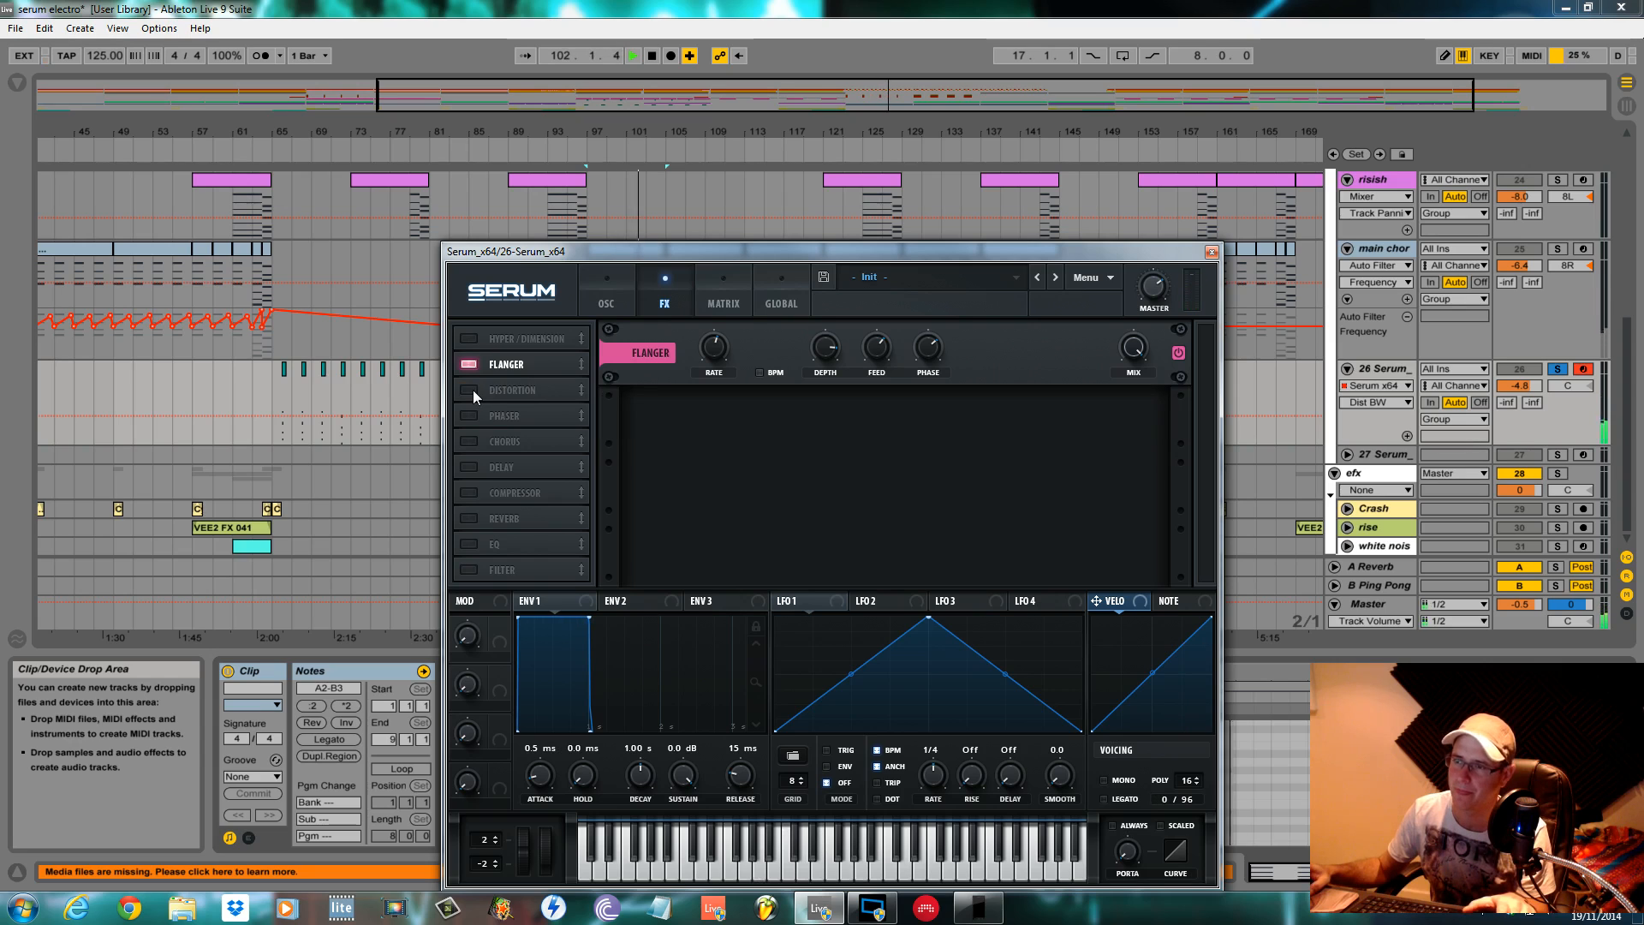
click(473, 389)
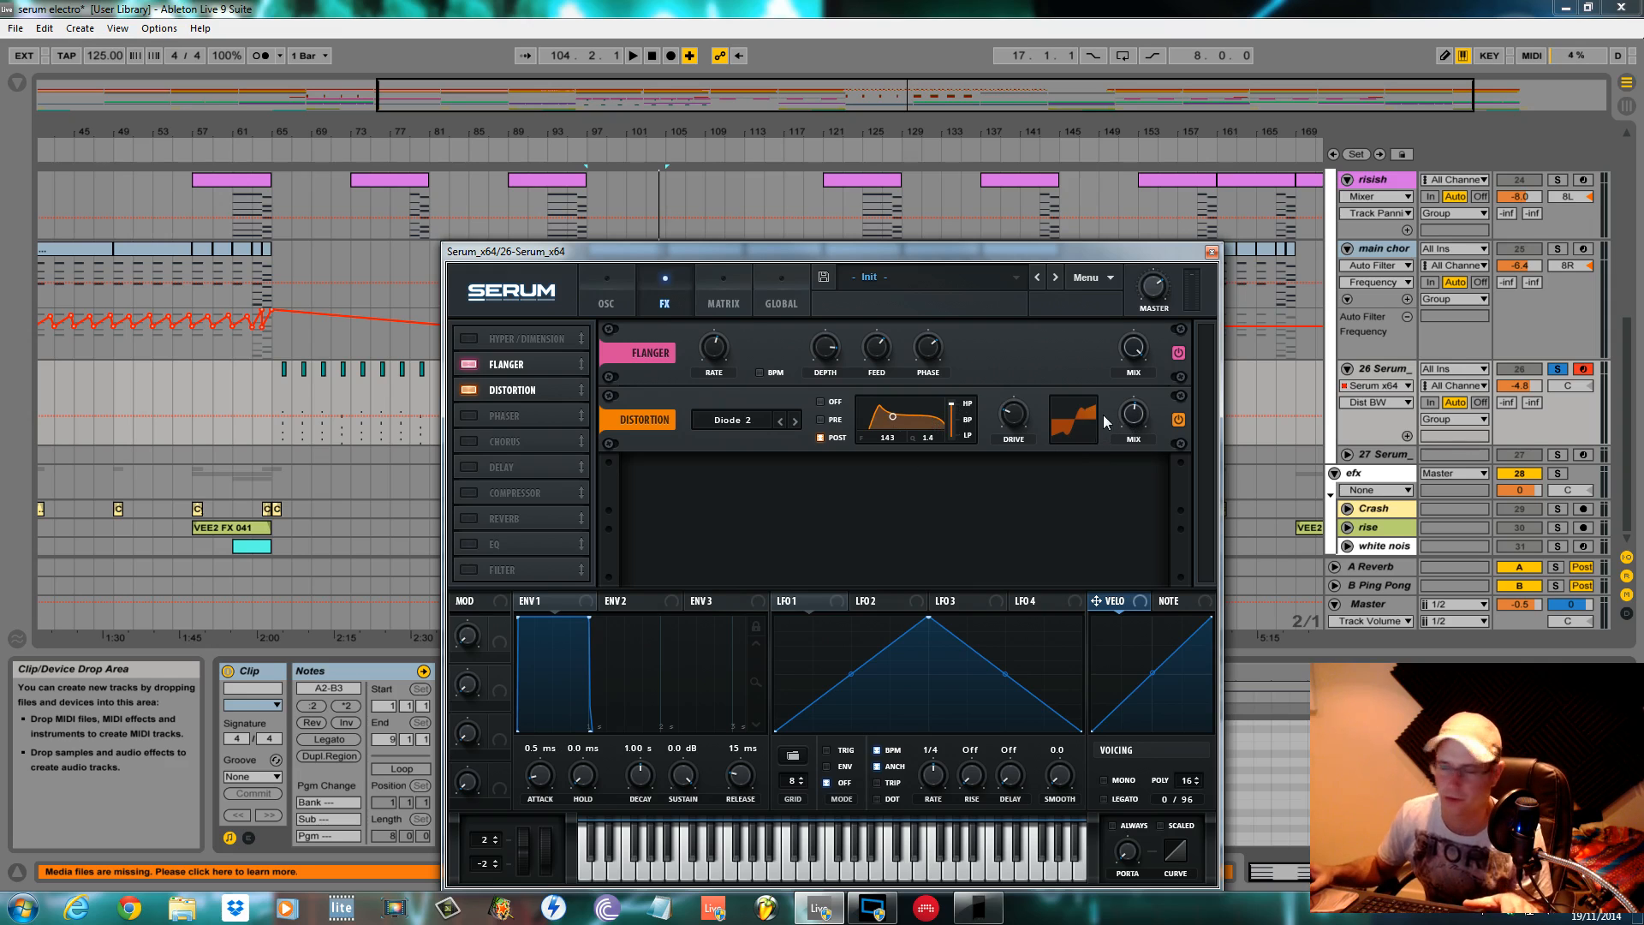
key(space)
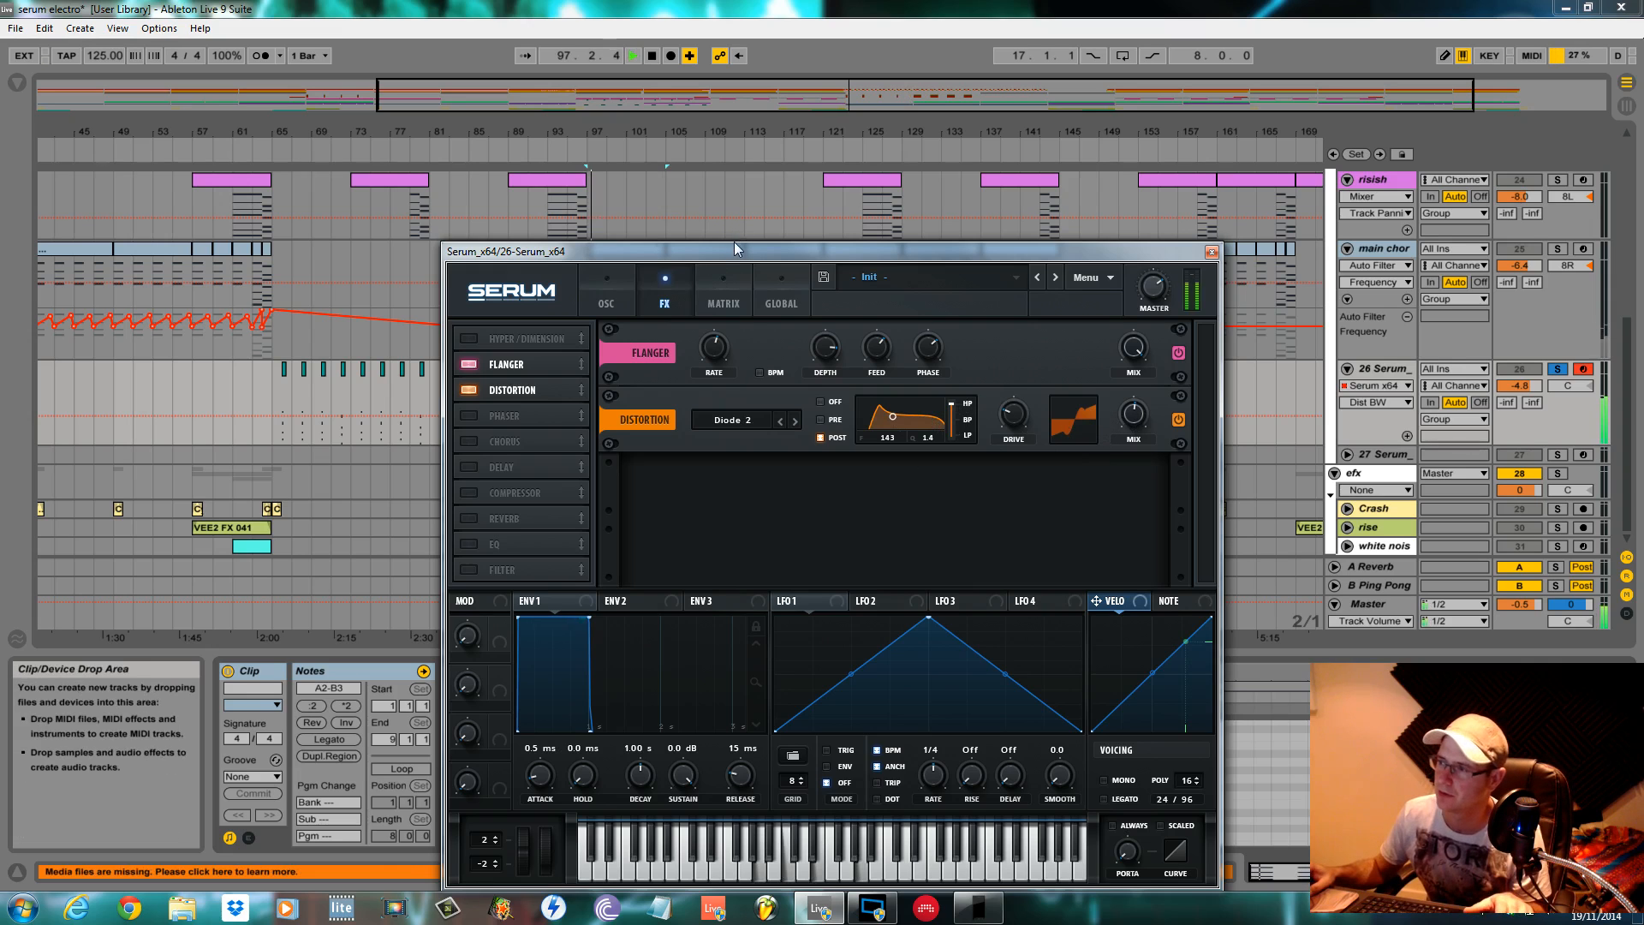
Move the Serum window down to uncover the arrangement and play the chord clips at bar 97 and bar 65
drag(848, 255, 848, 449)
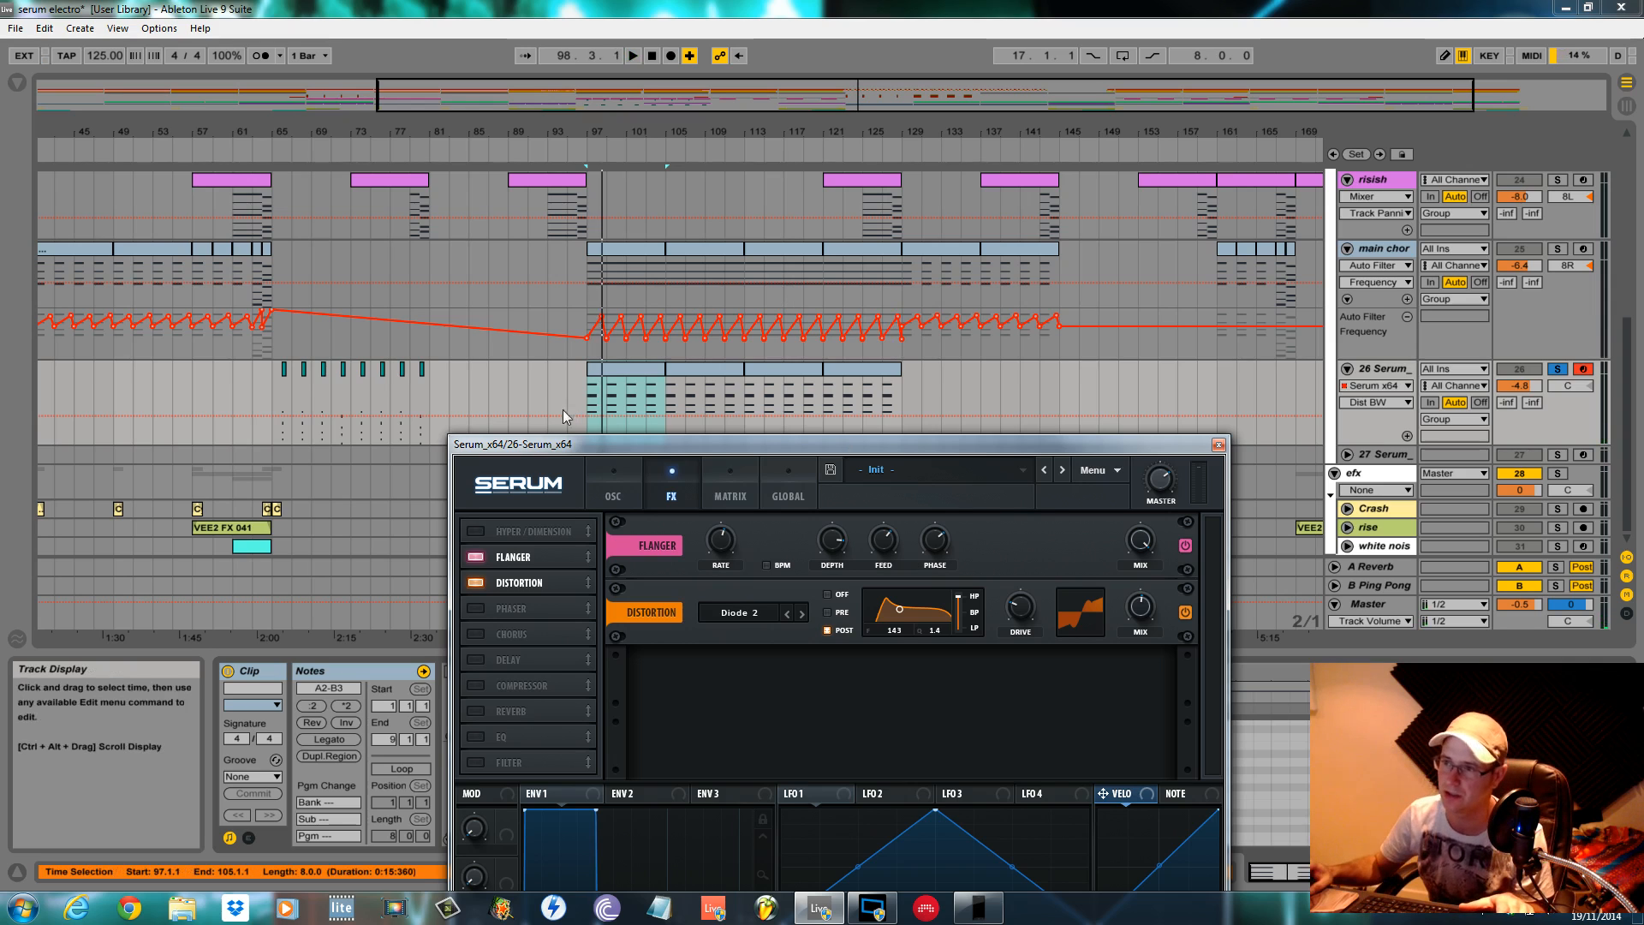
click(613, 370)
key(space)
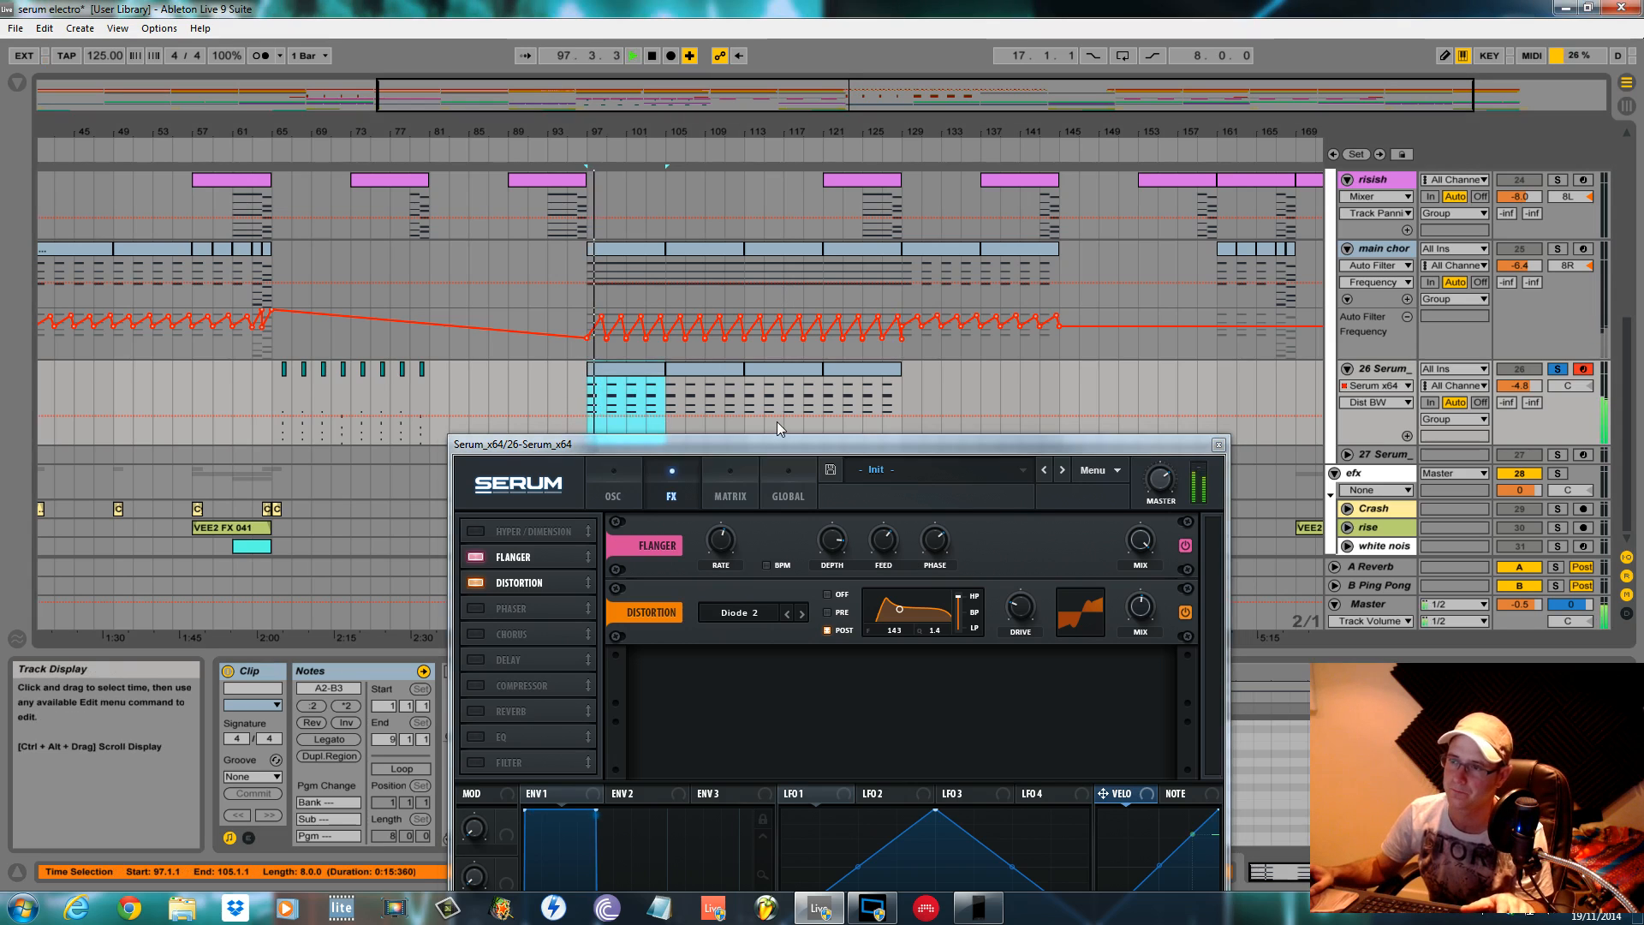
click(283, 392)
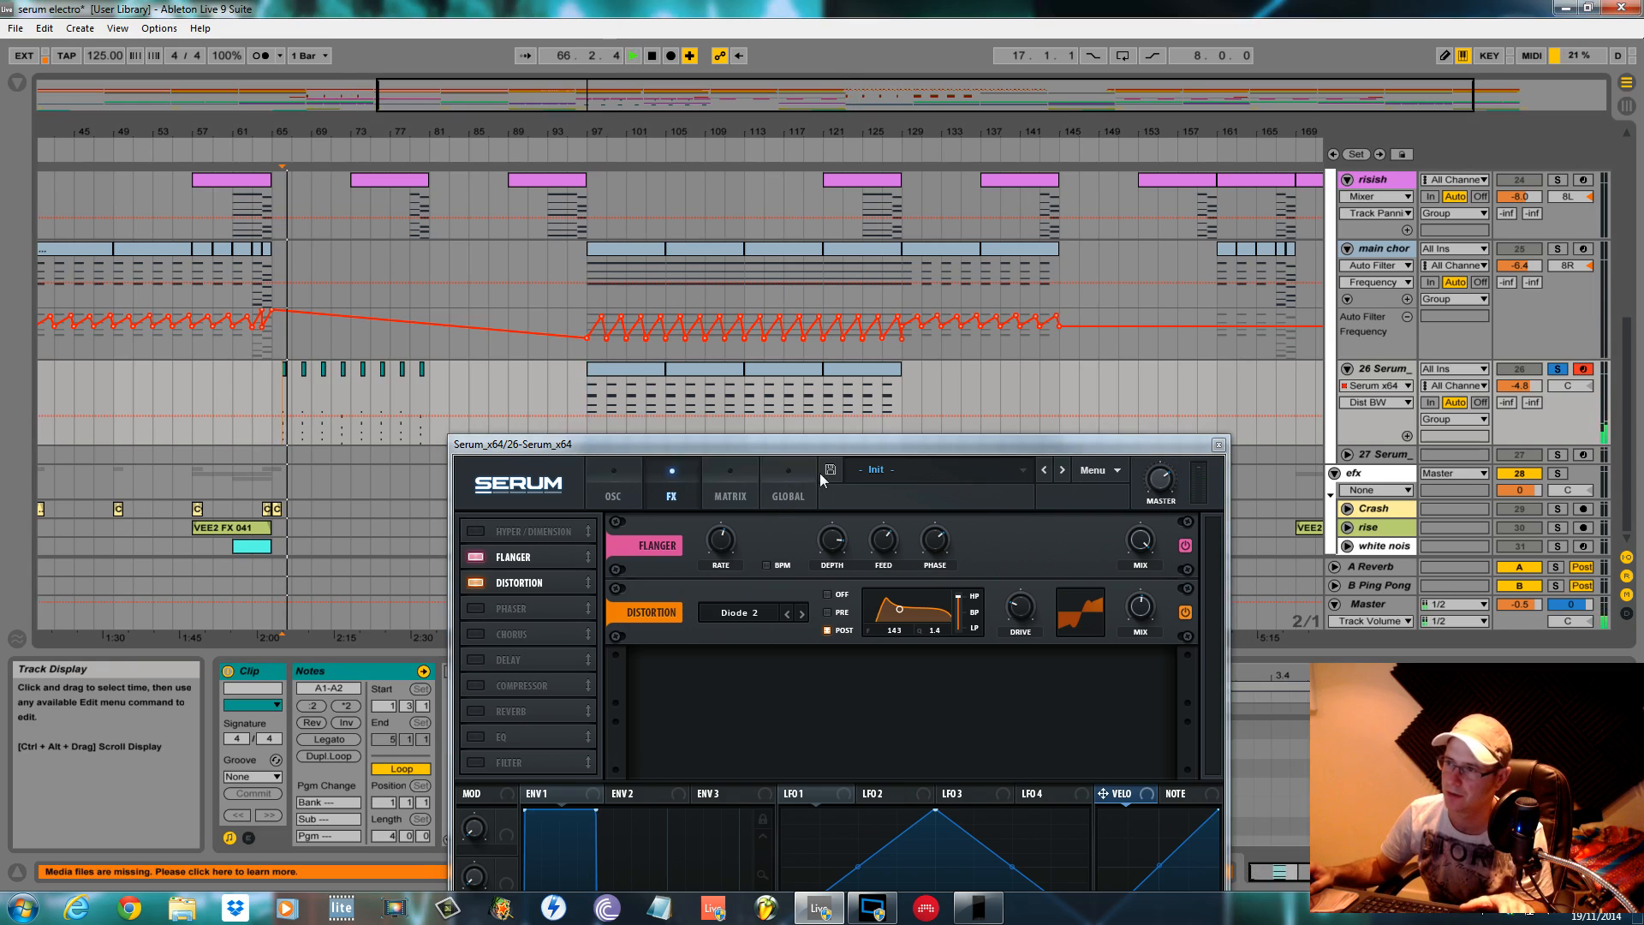
key(space)
Show Serum's full oscillator page and assign LFO 1 to the filter cutoff with a reduced modulation amount
click(615, 488)
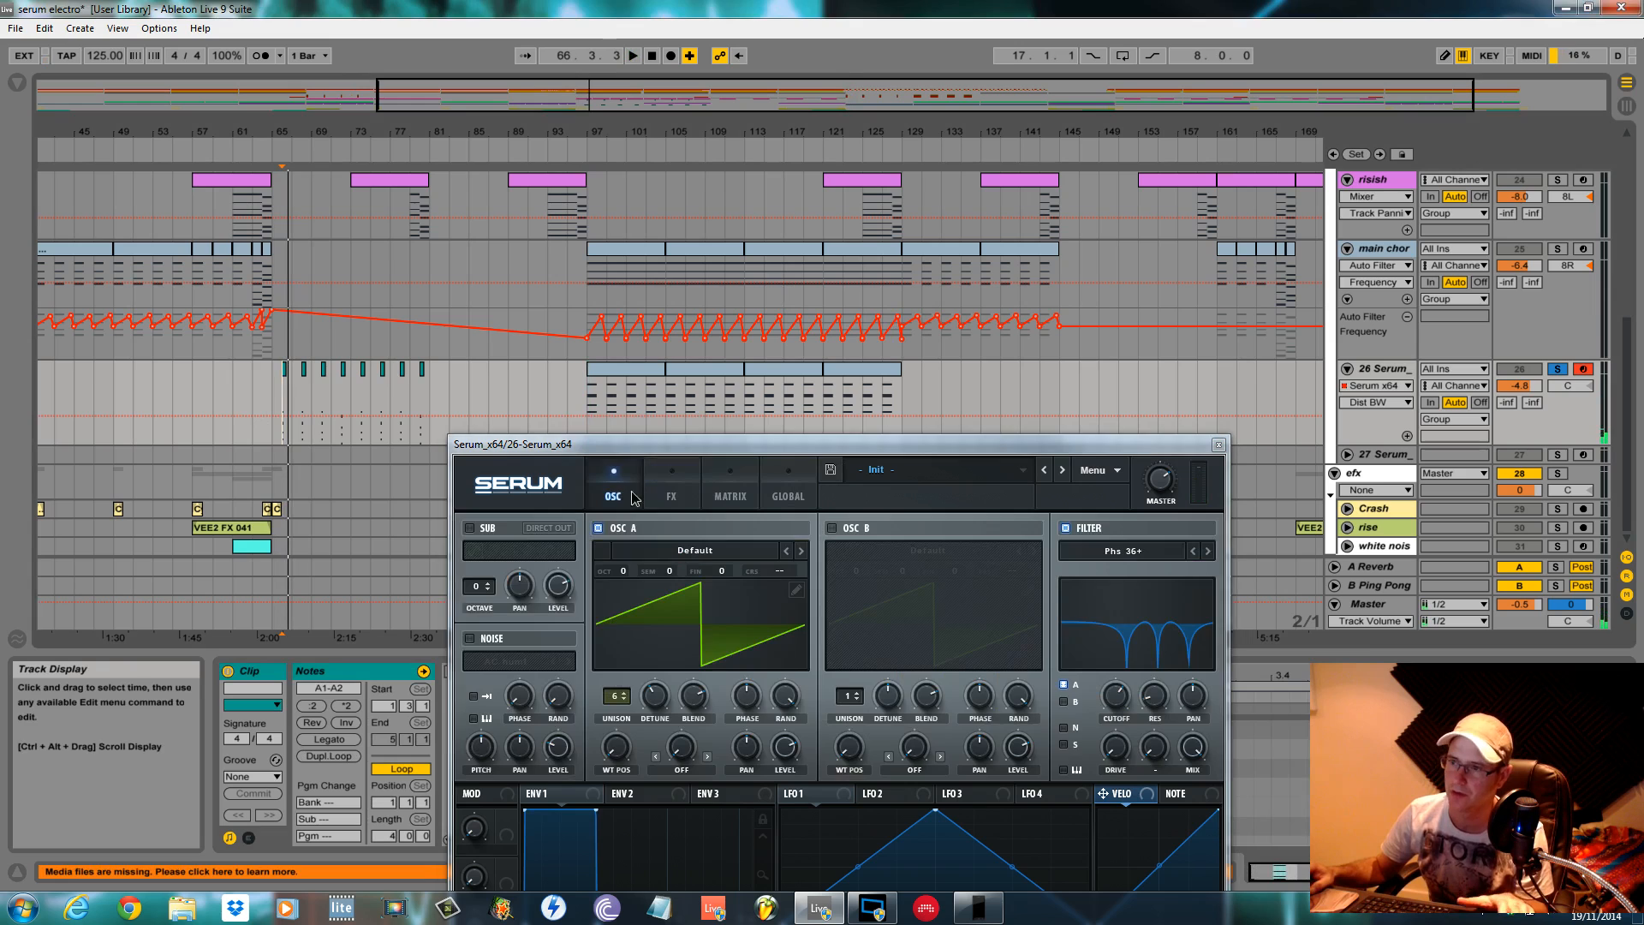
drag(891, 449, 906, 105)
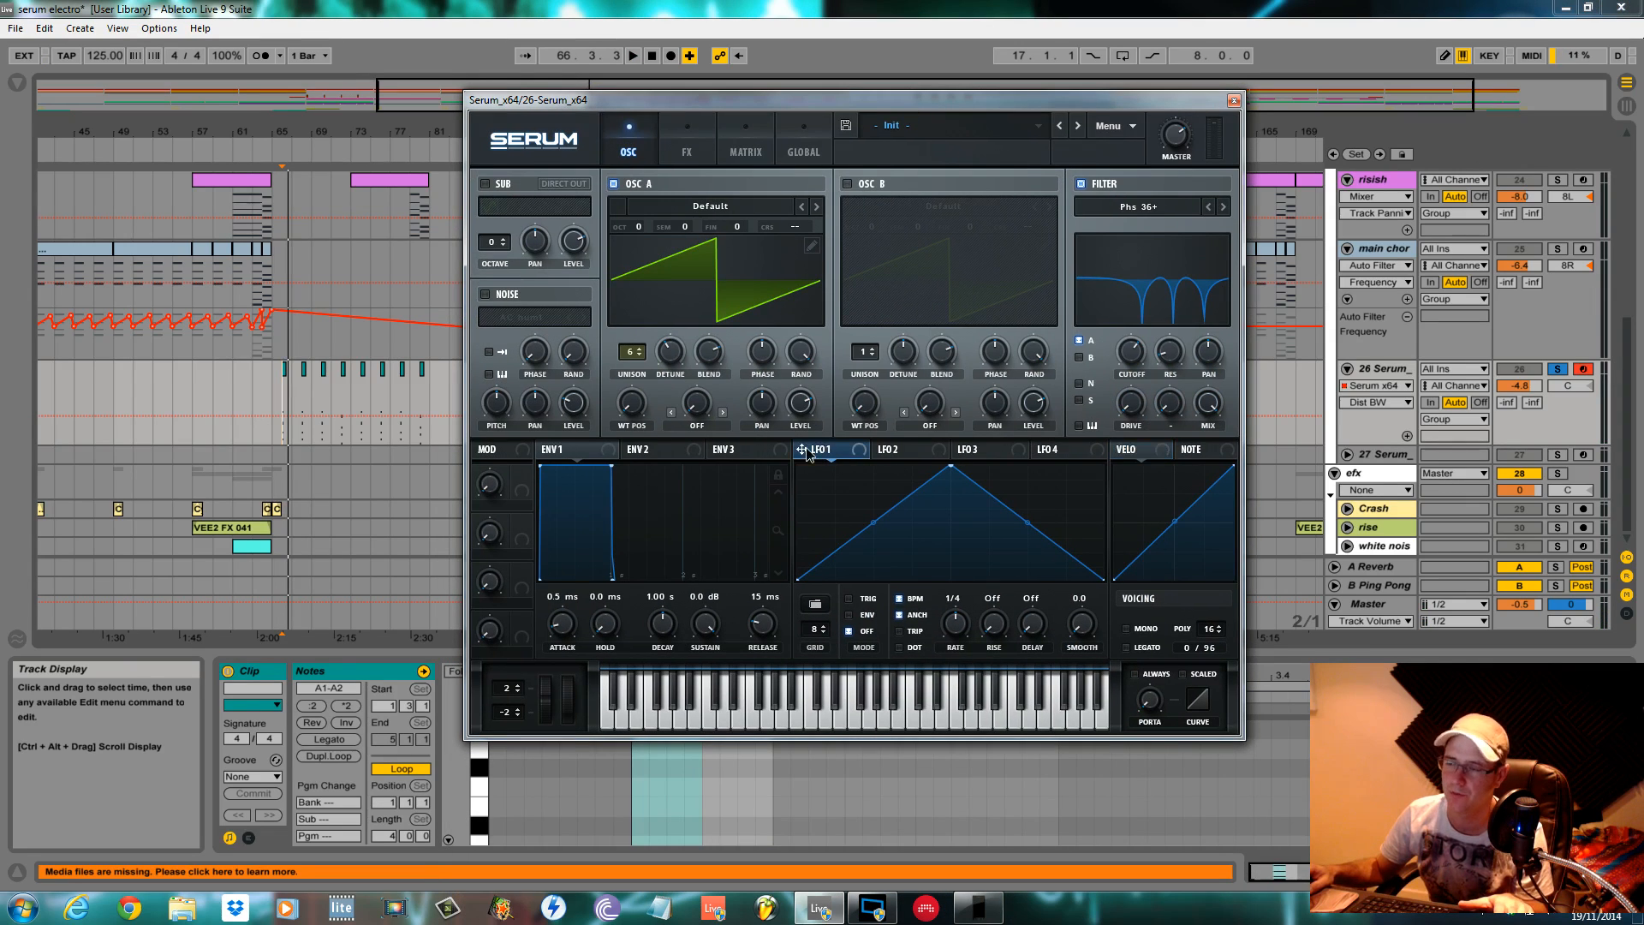
drag(806, 454, 1131, 353)
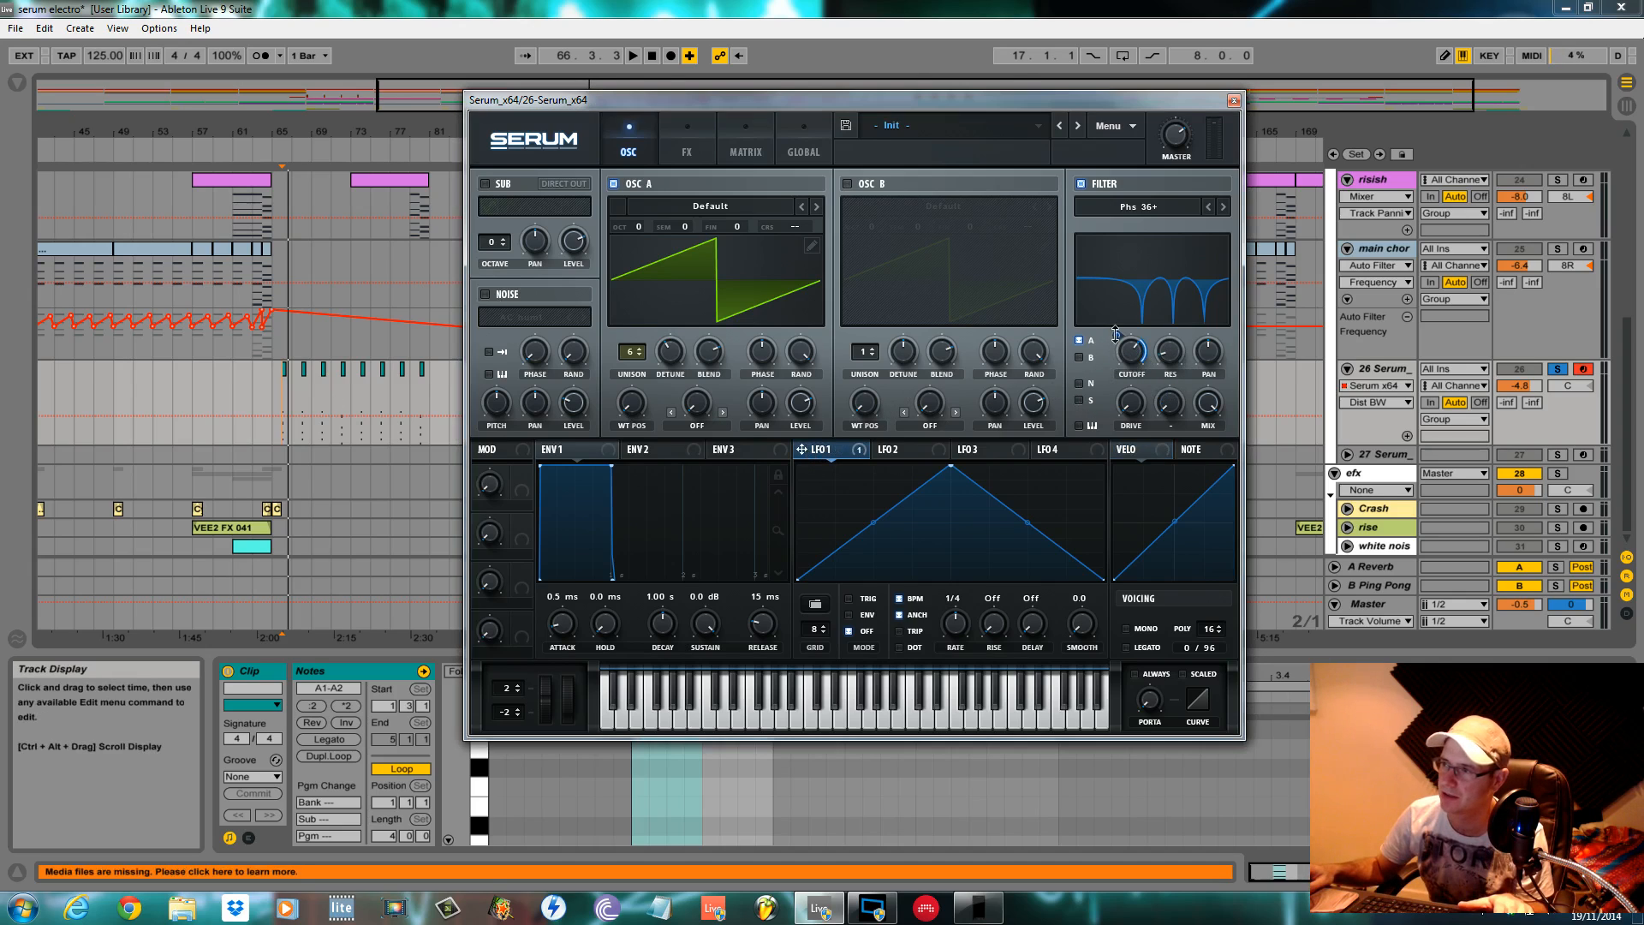
drag(1113, 345, 1122, 411)
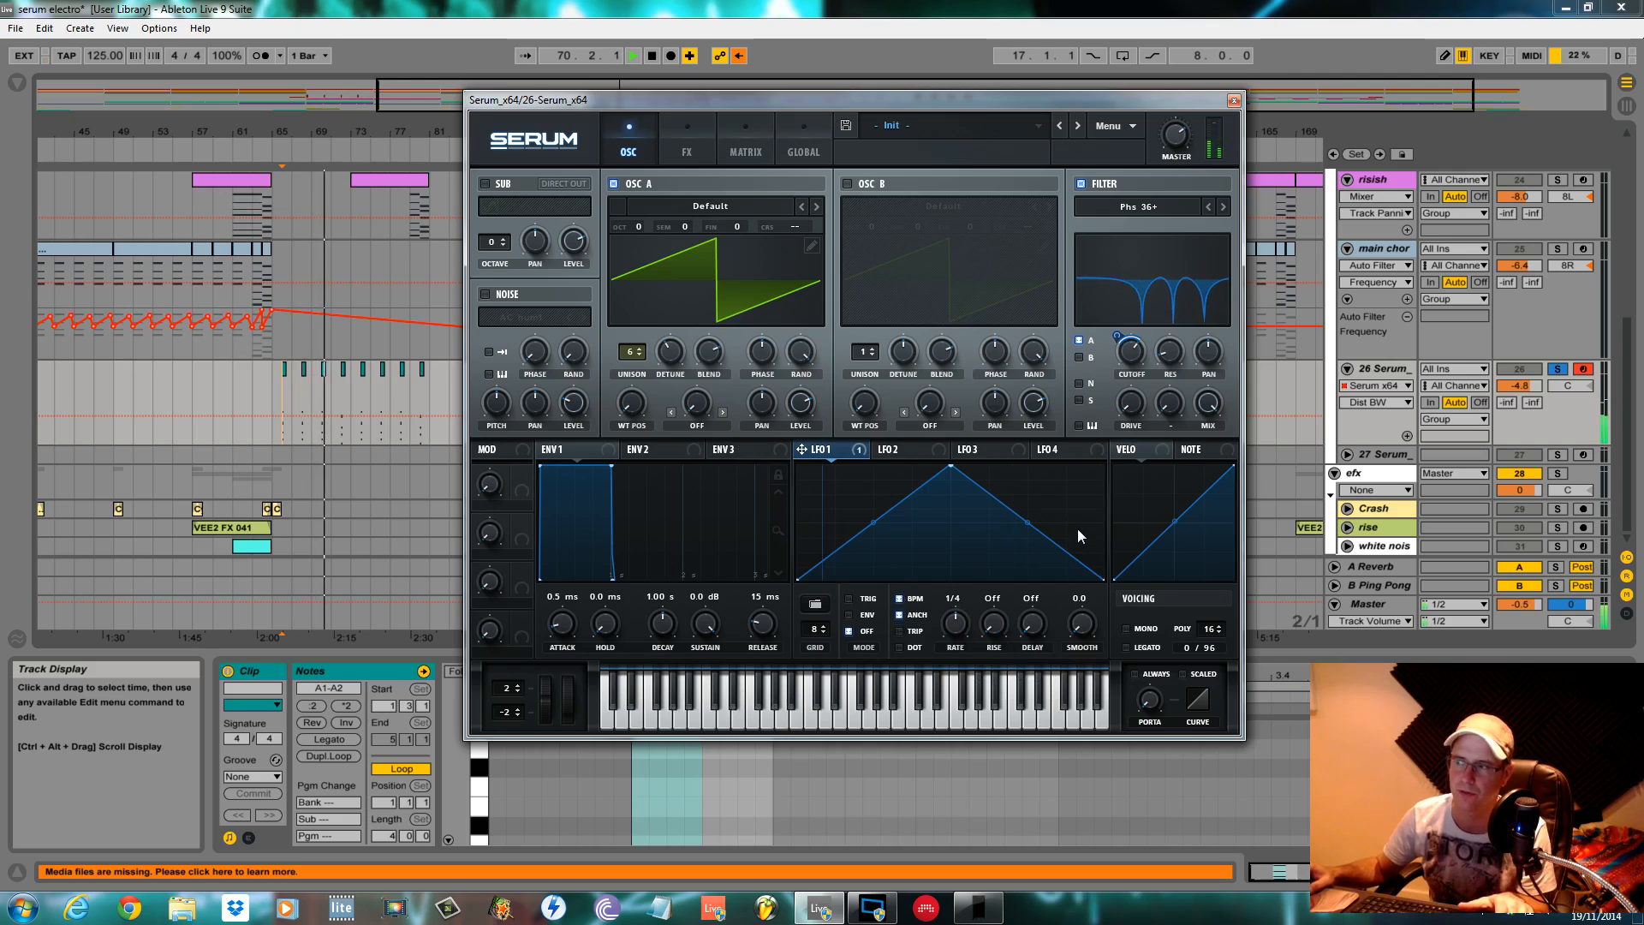
Play the short chord clips from bar 65 with the modulated cutoff, and move Serum down to uncover the arrangement
key(space)
key(space)
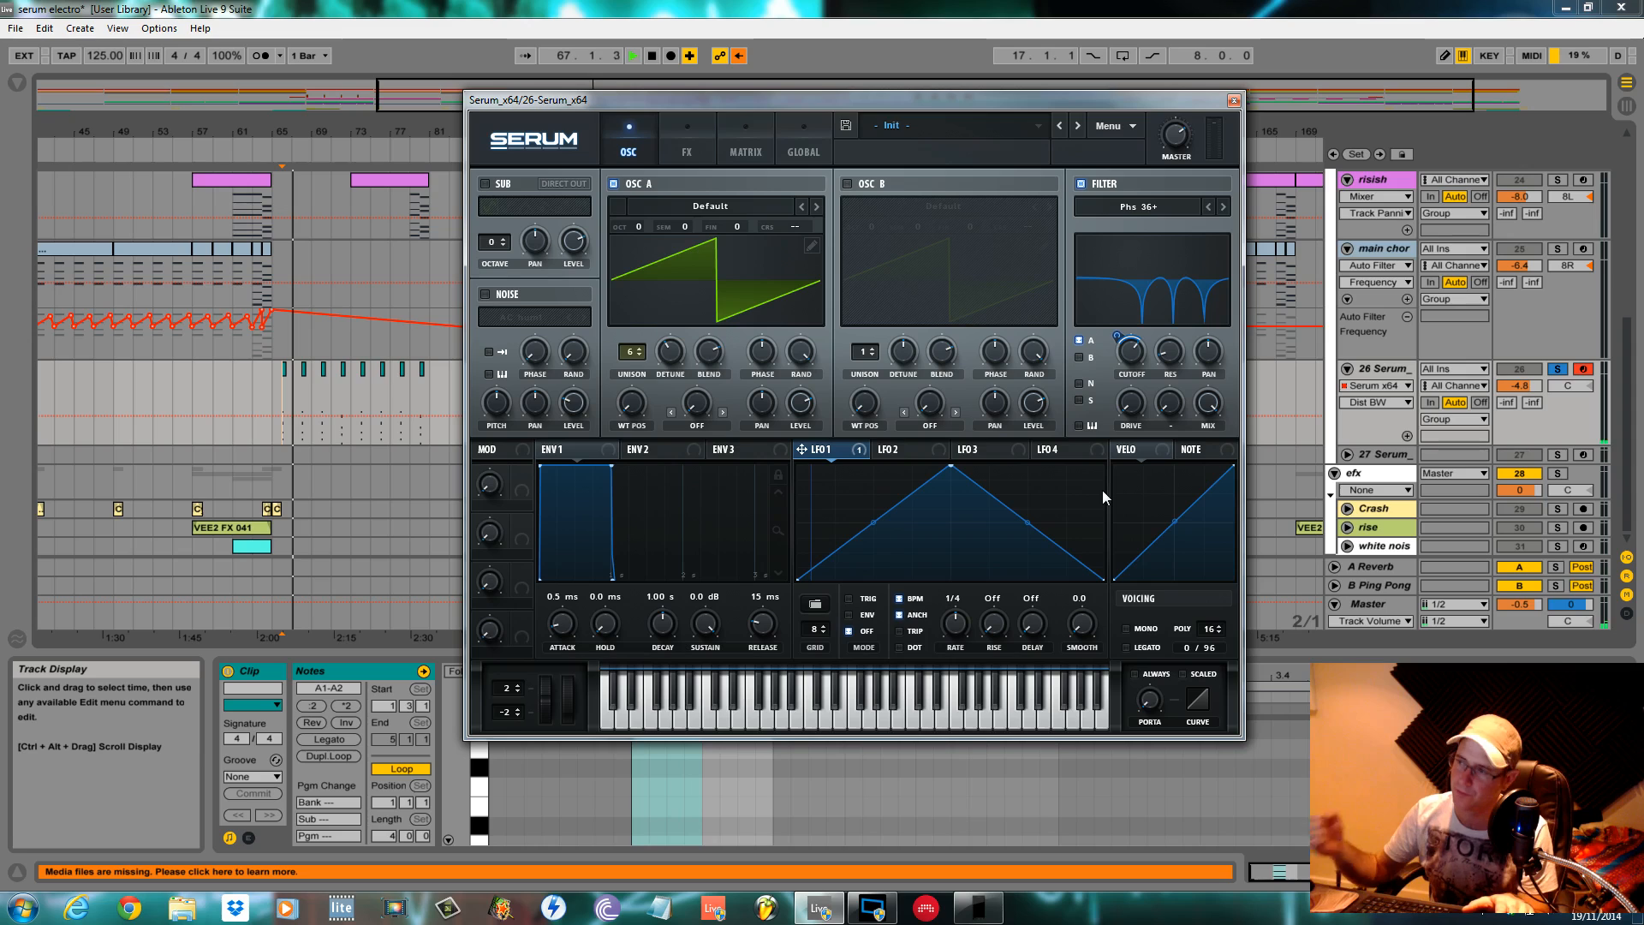
key(space)
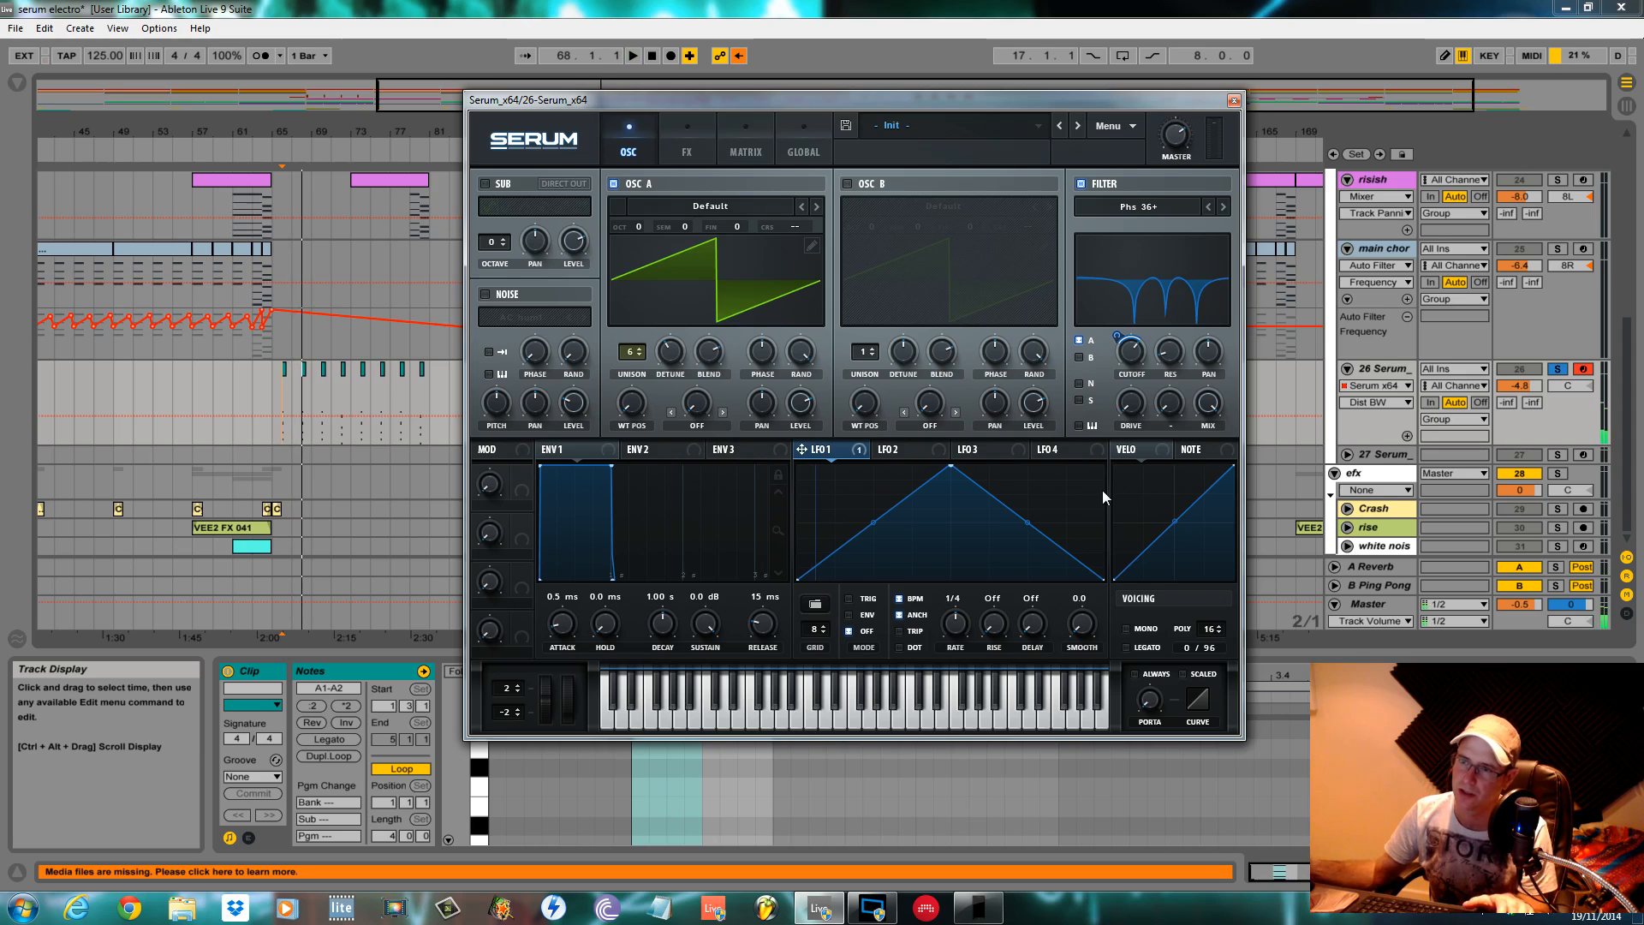
key(space)
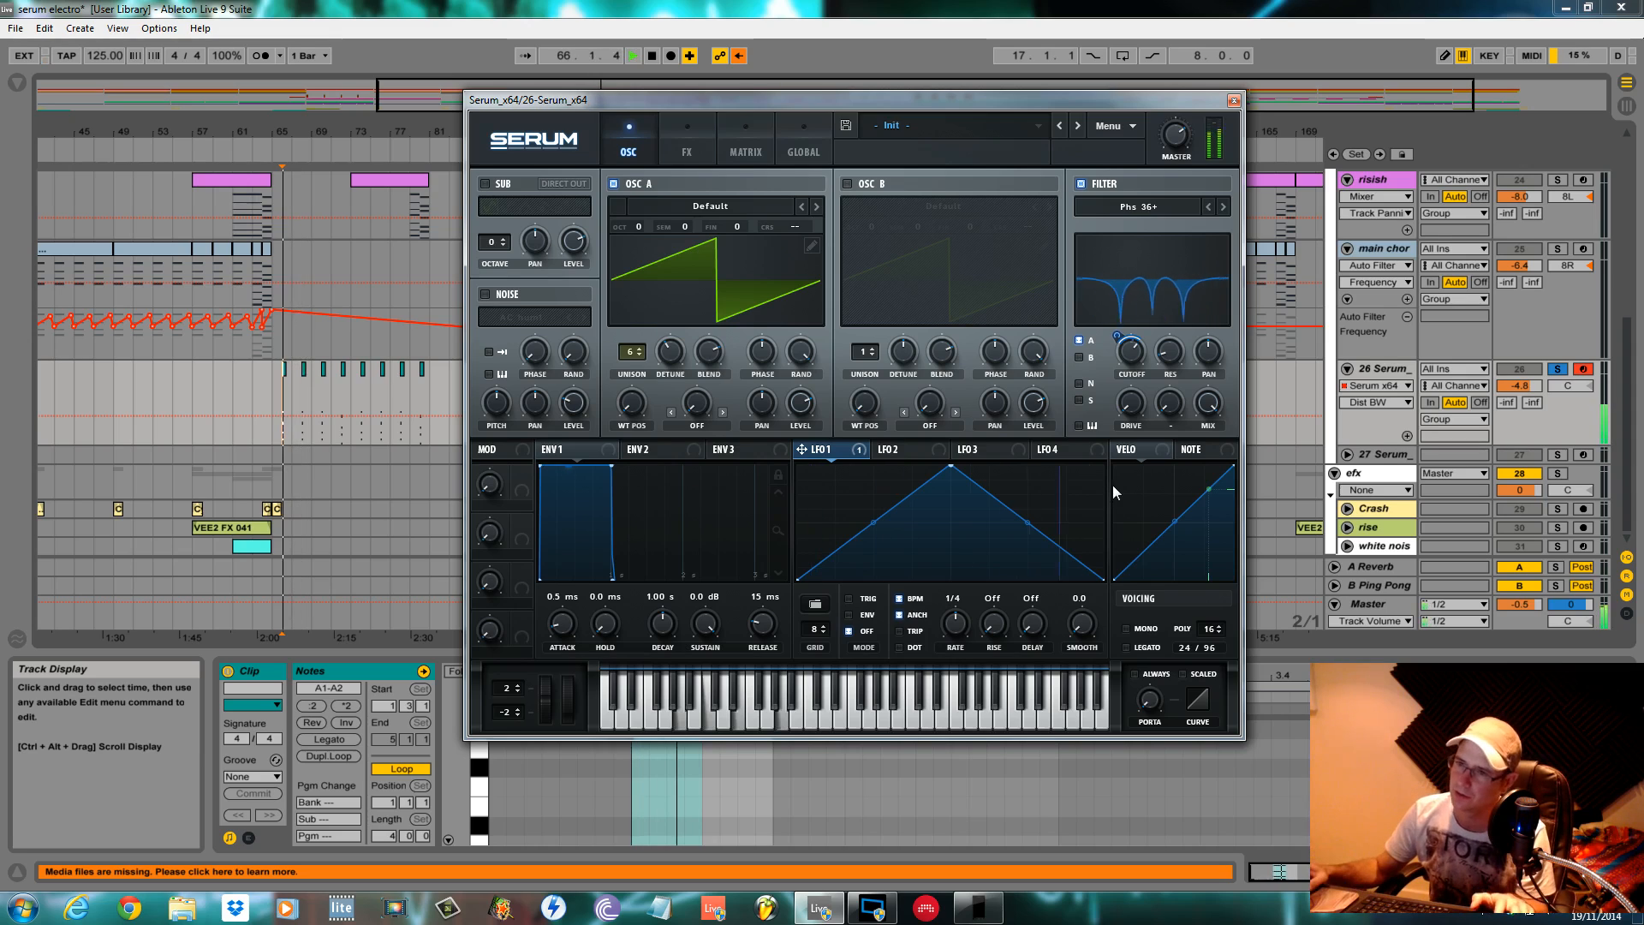
drag(1091, 104, 1090, 640)
key(space)
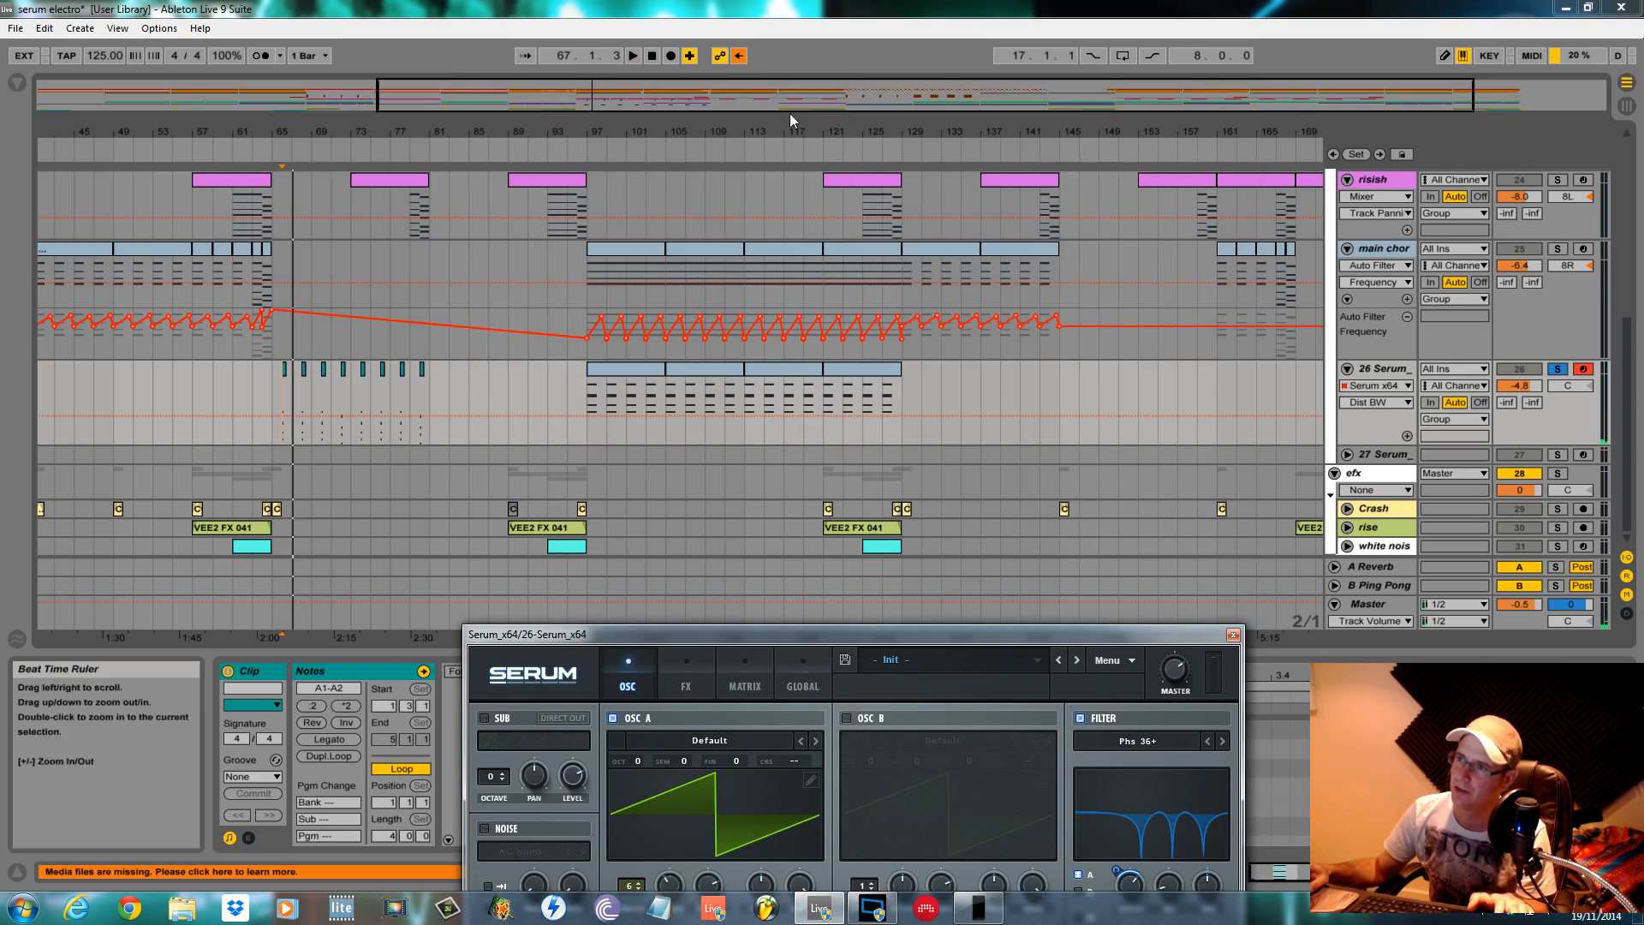
Show the Mod 1 amt automation on the 26 Serum track and play the short chord clips from bar 79
click(1370, 386)
click(1370, 414)
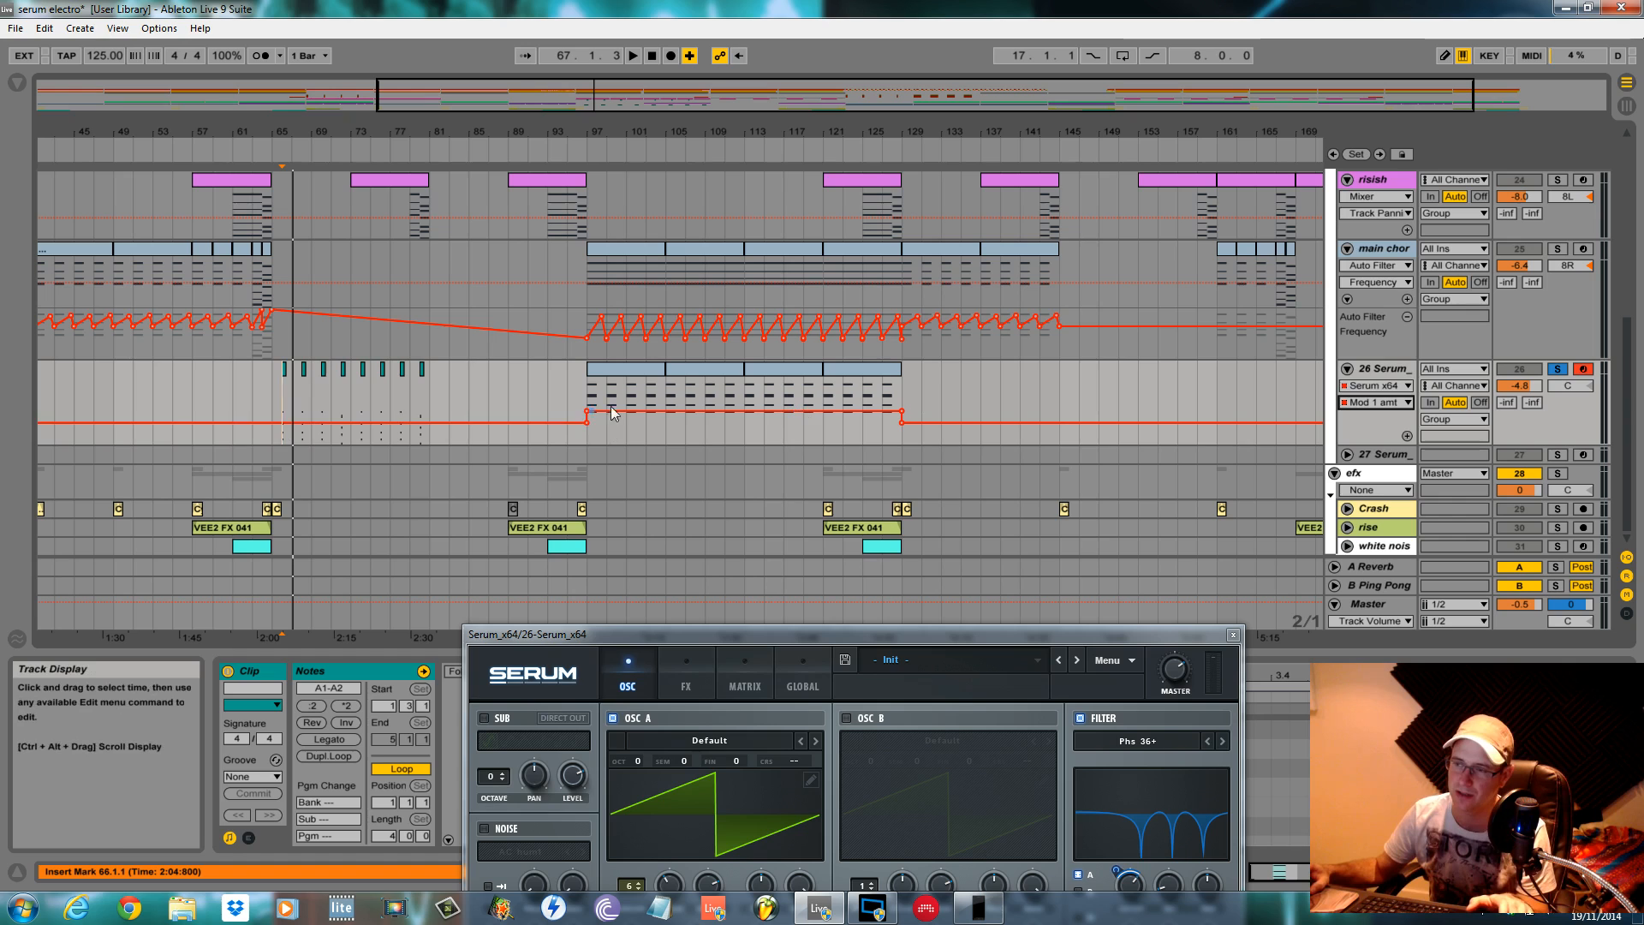
click(416, 399)
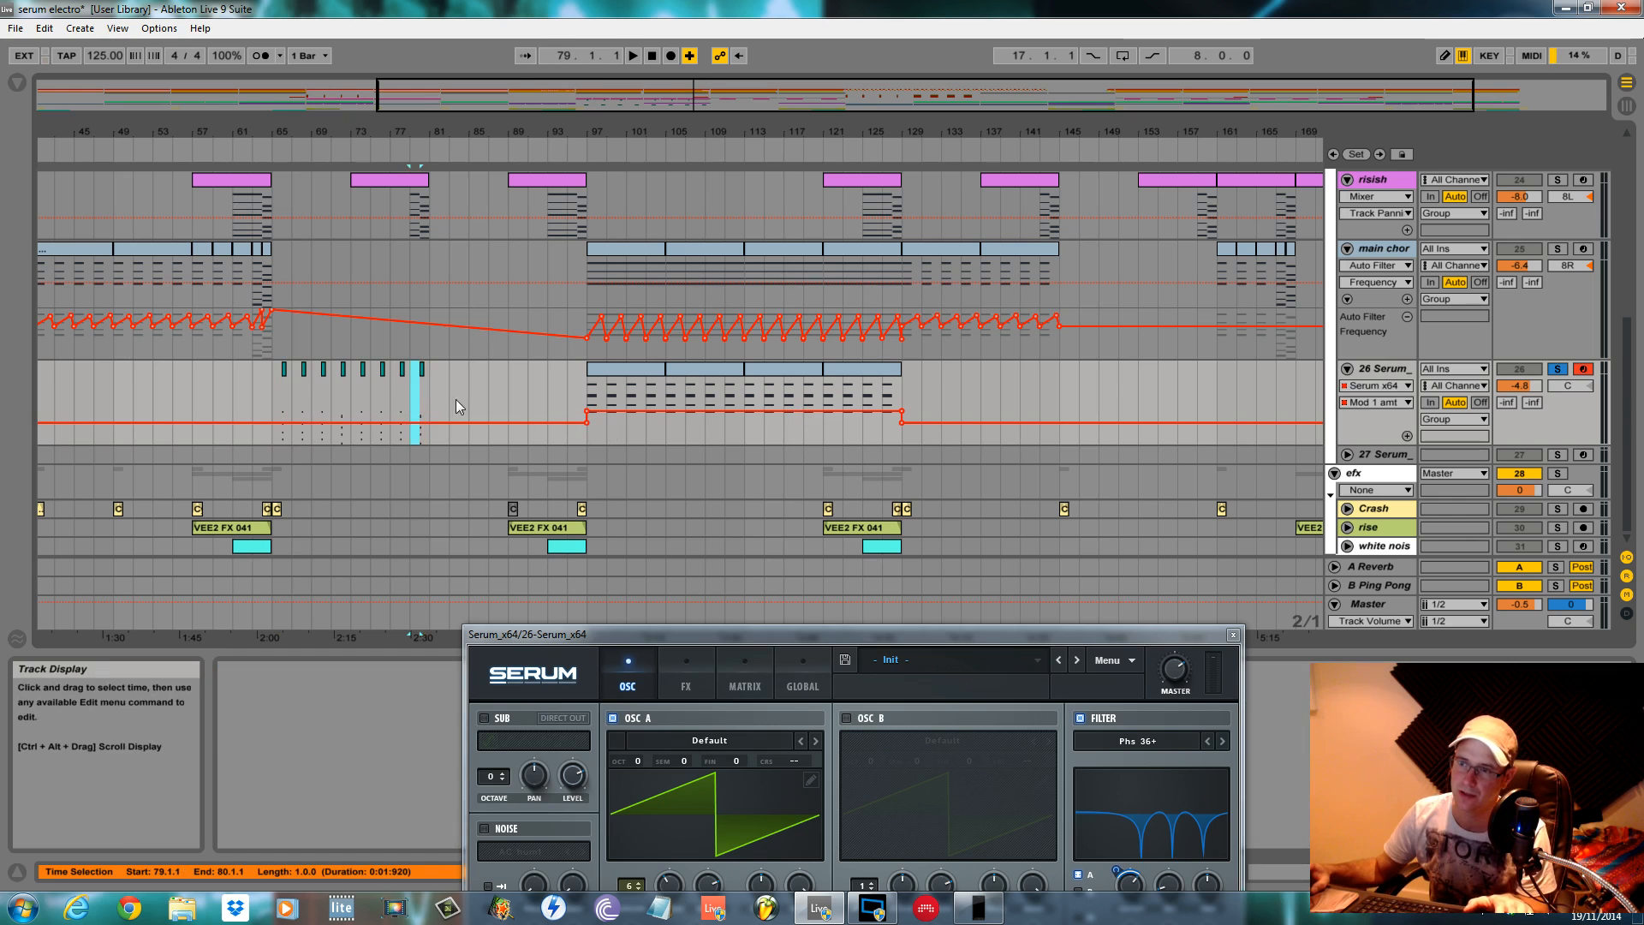
key(space)
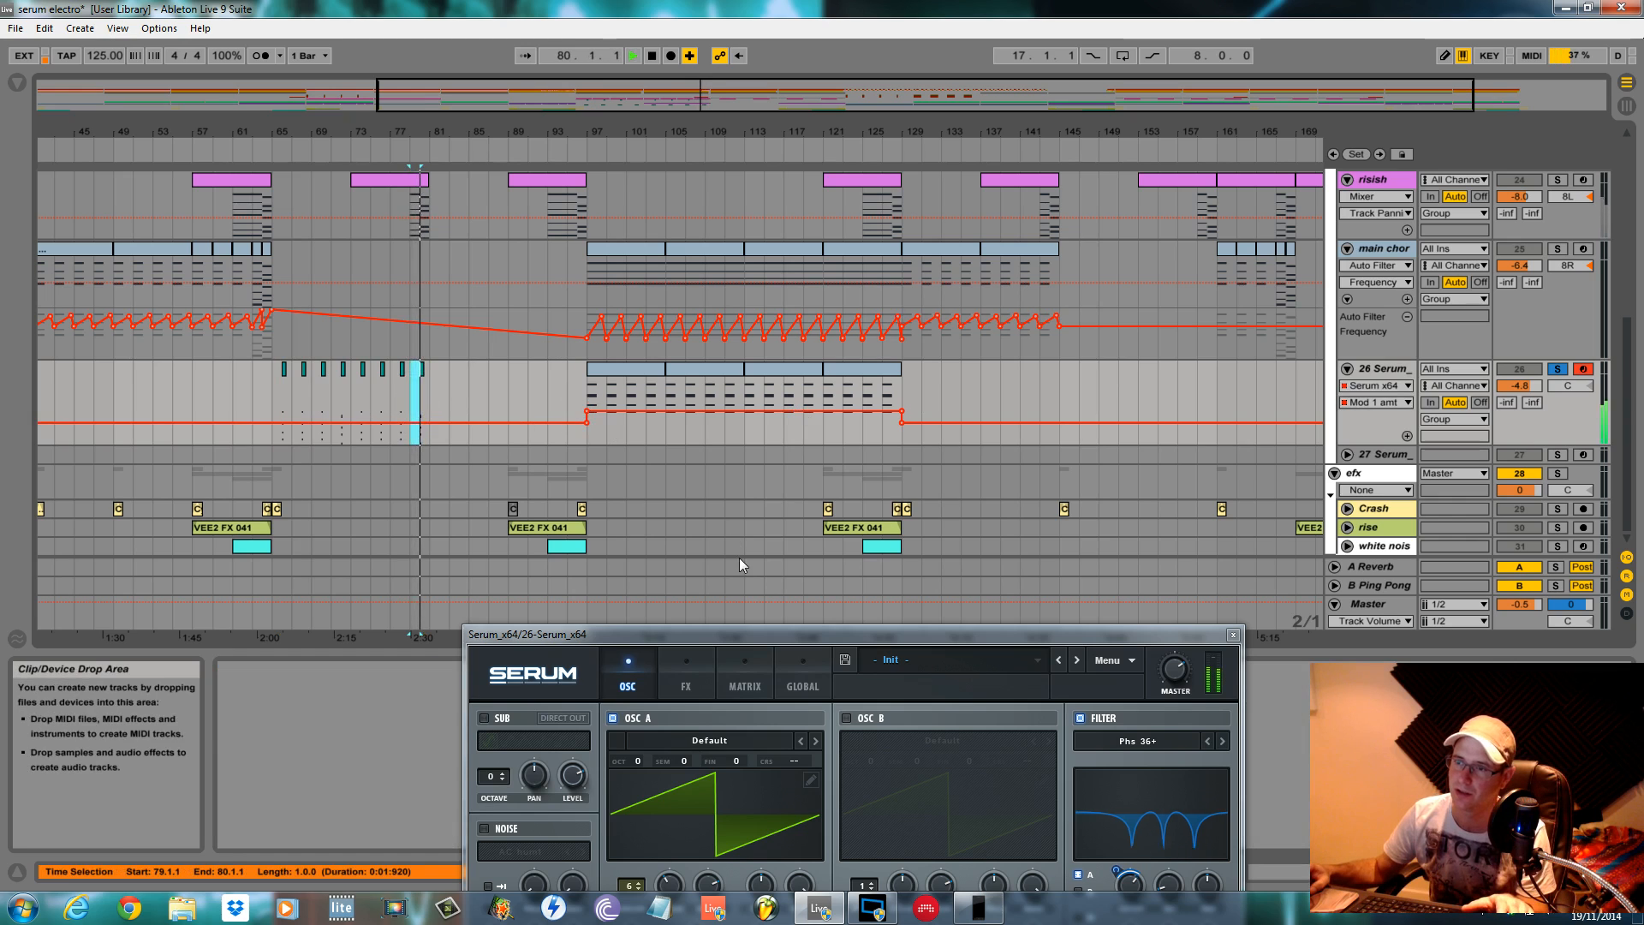
key(space)
Play the long chord clip from bar 97 with Serum raised and check LFO 1's cutoff amount in the modulation matrix
click(585, 370)
drag(903, 633, 782, 73)
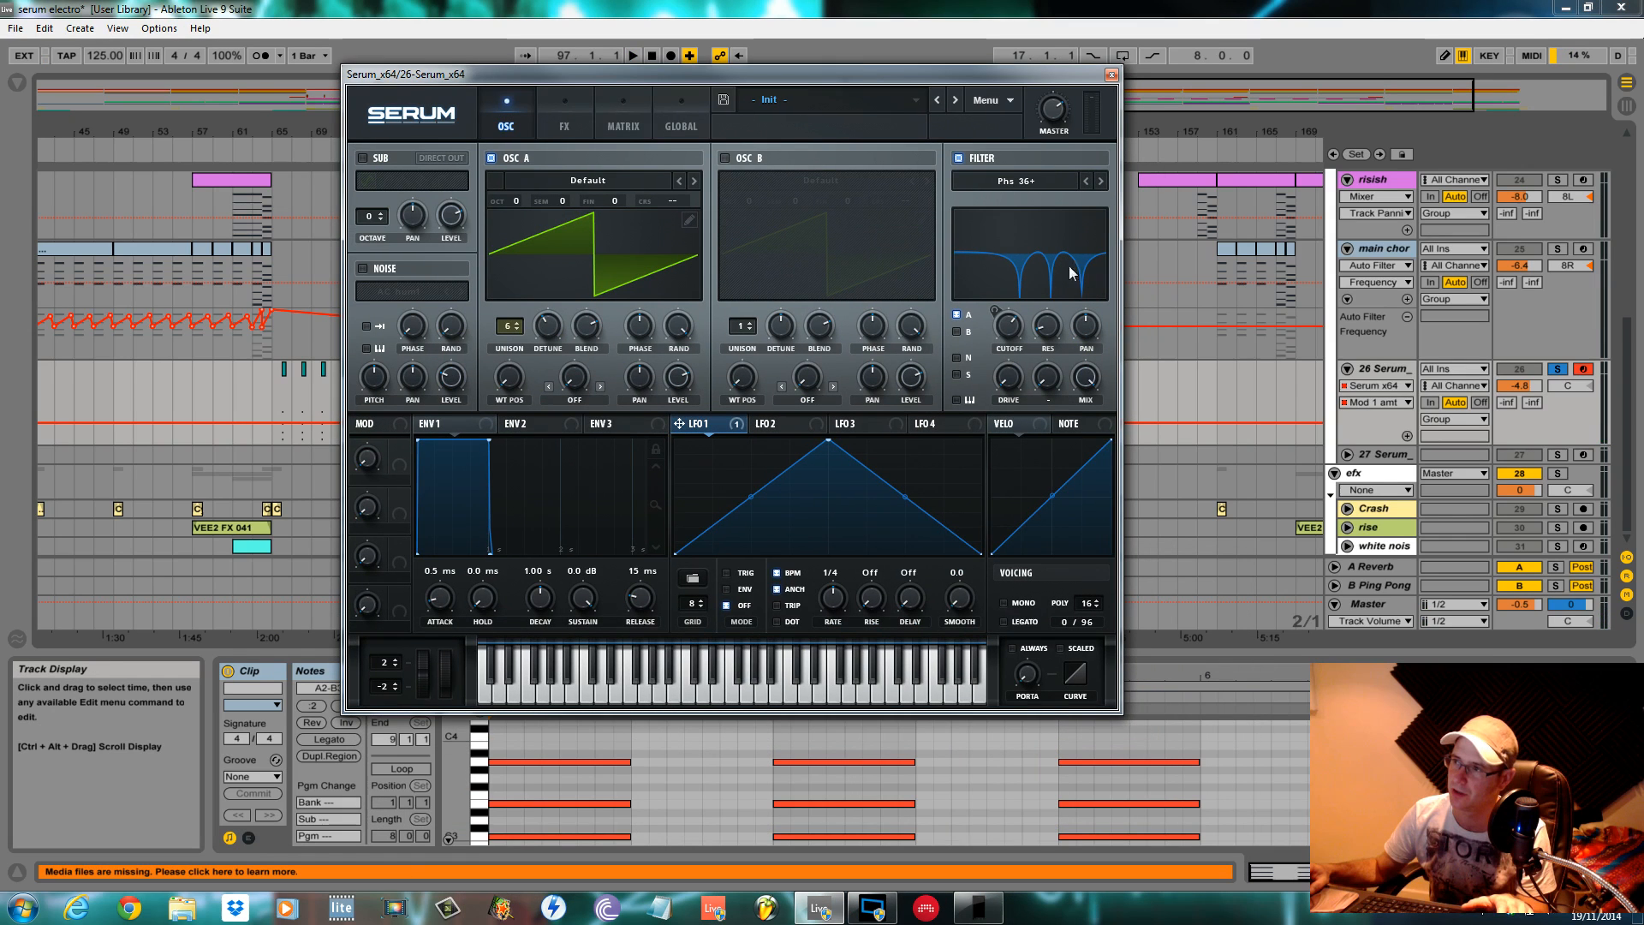
key(space)
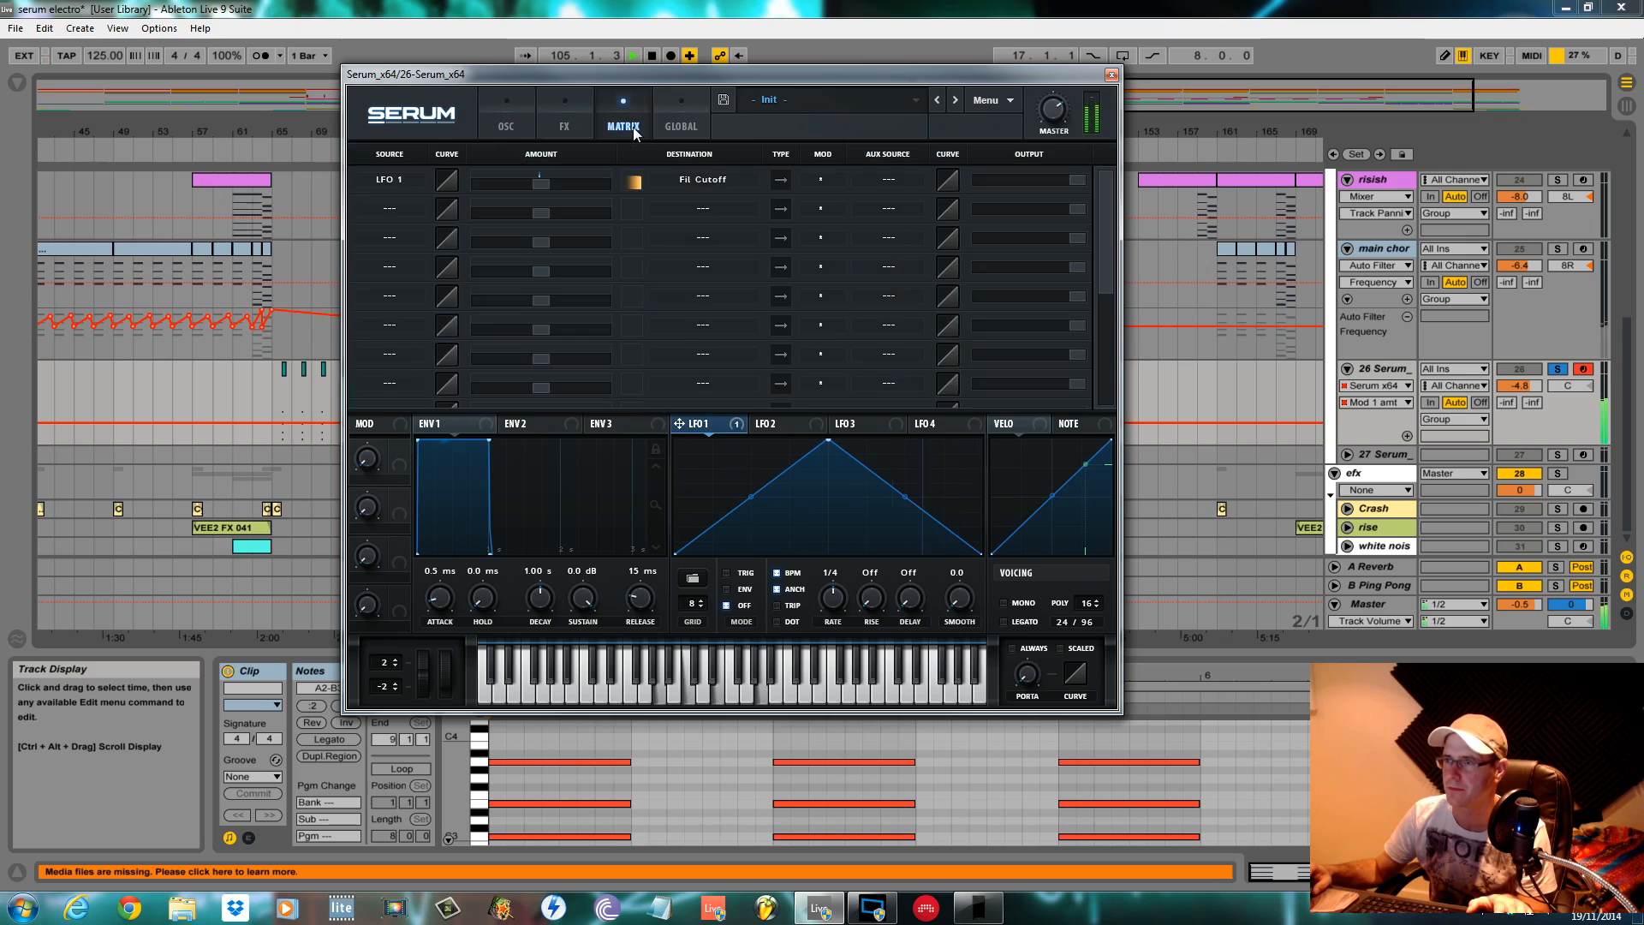
click(629, 124)
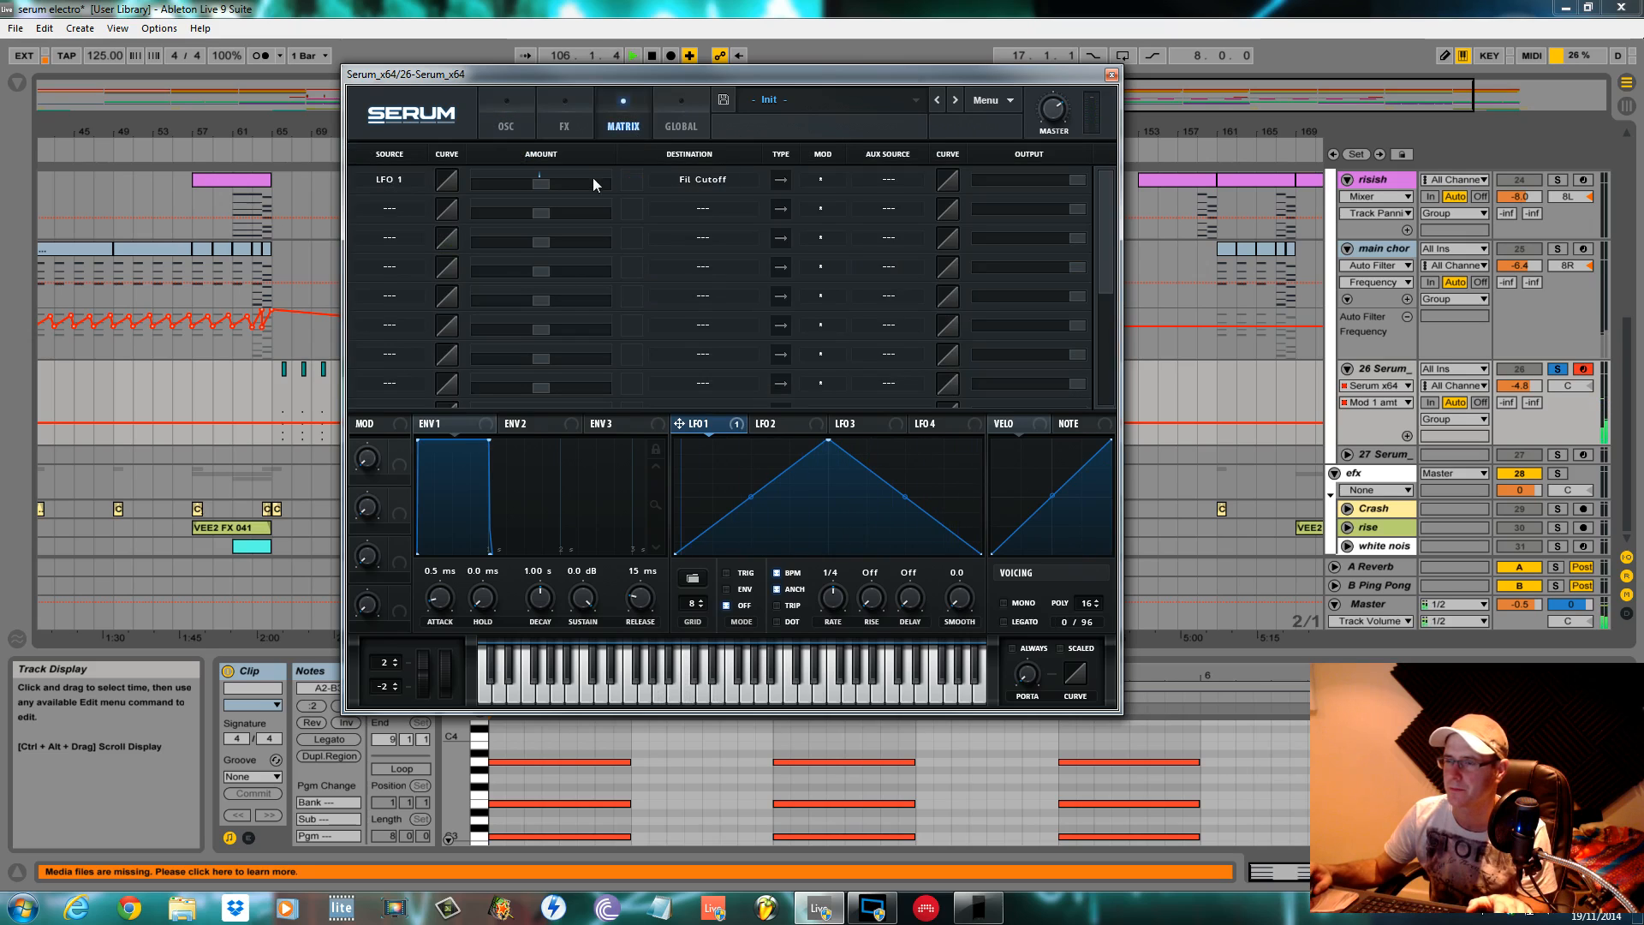
key(space)
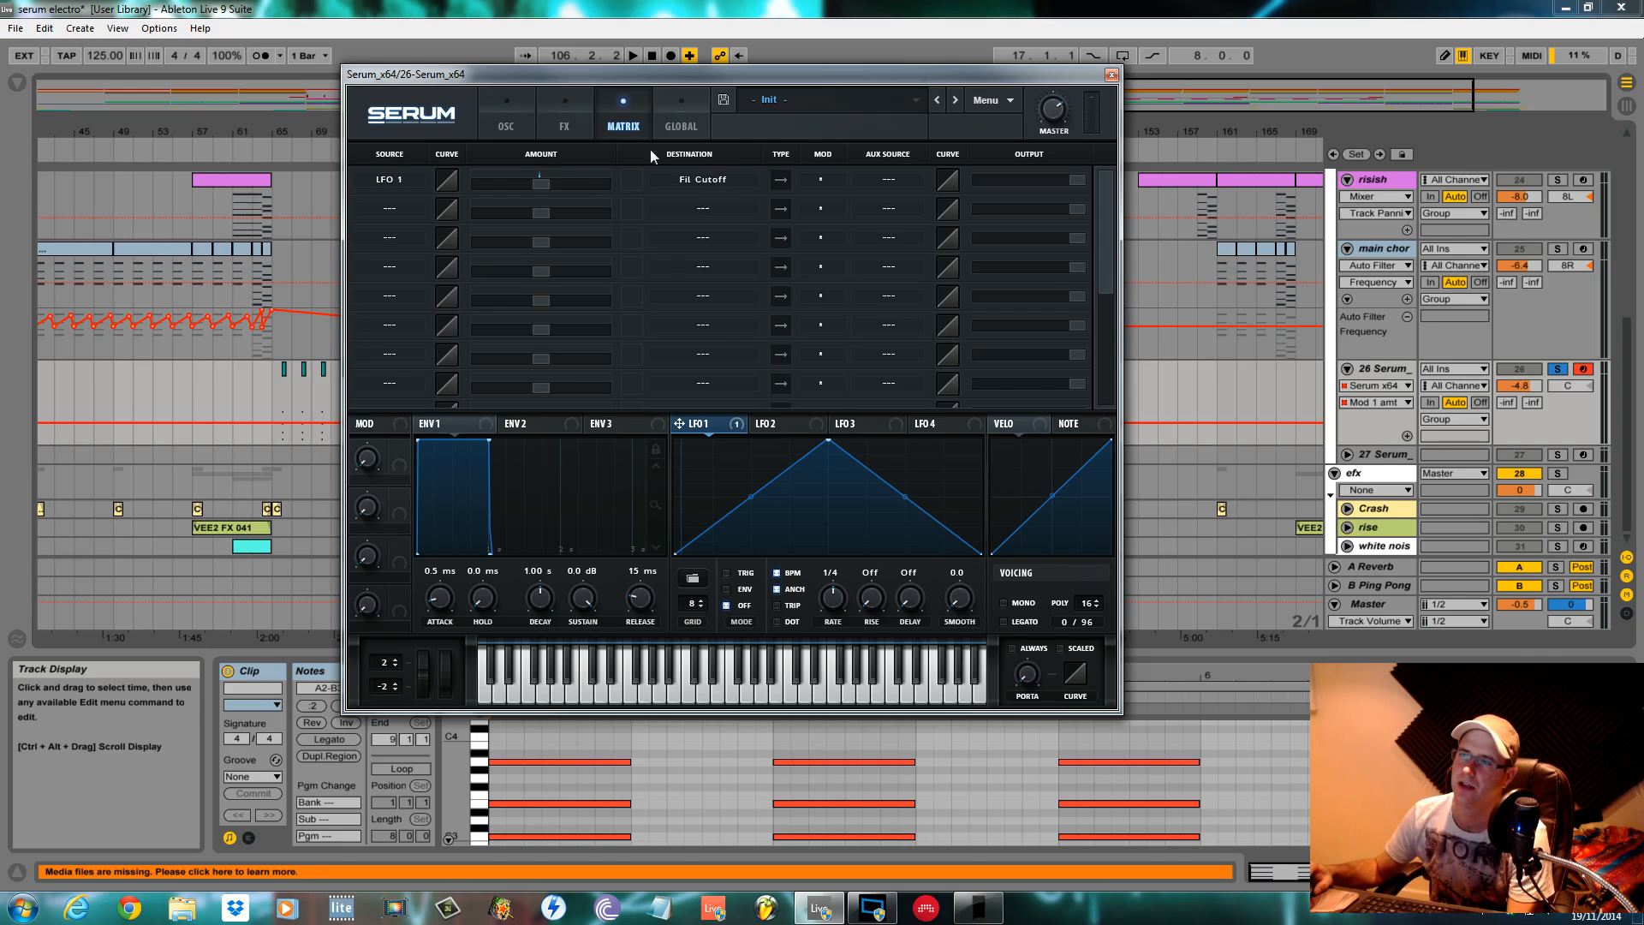
Reopen Serum's oscillator page below the short chord clips and manually set the LFO 1 to filter cutoff amount to -14 at bar 78
click(514, 116)
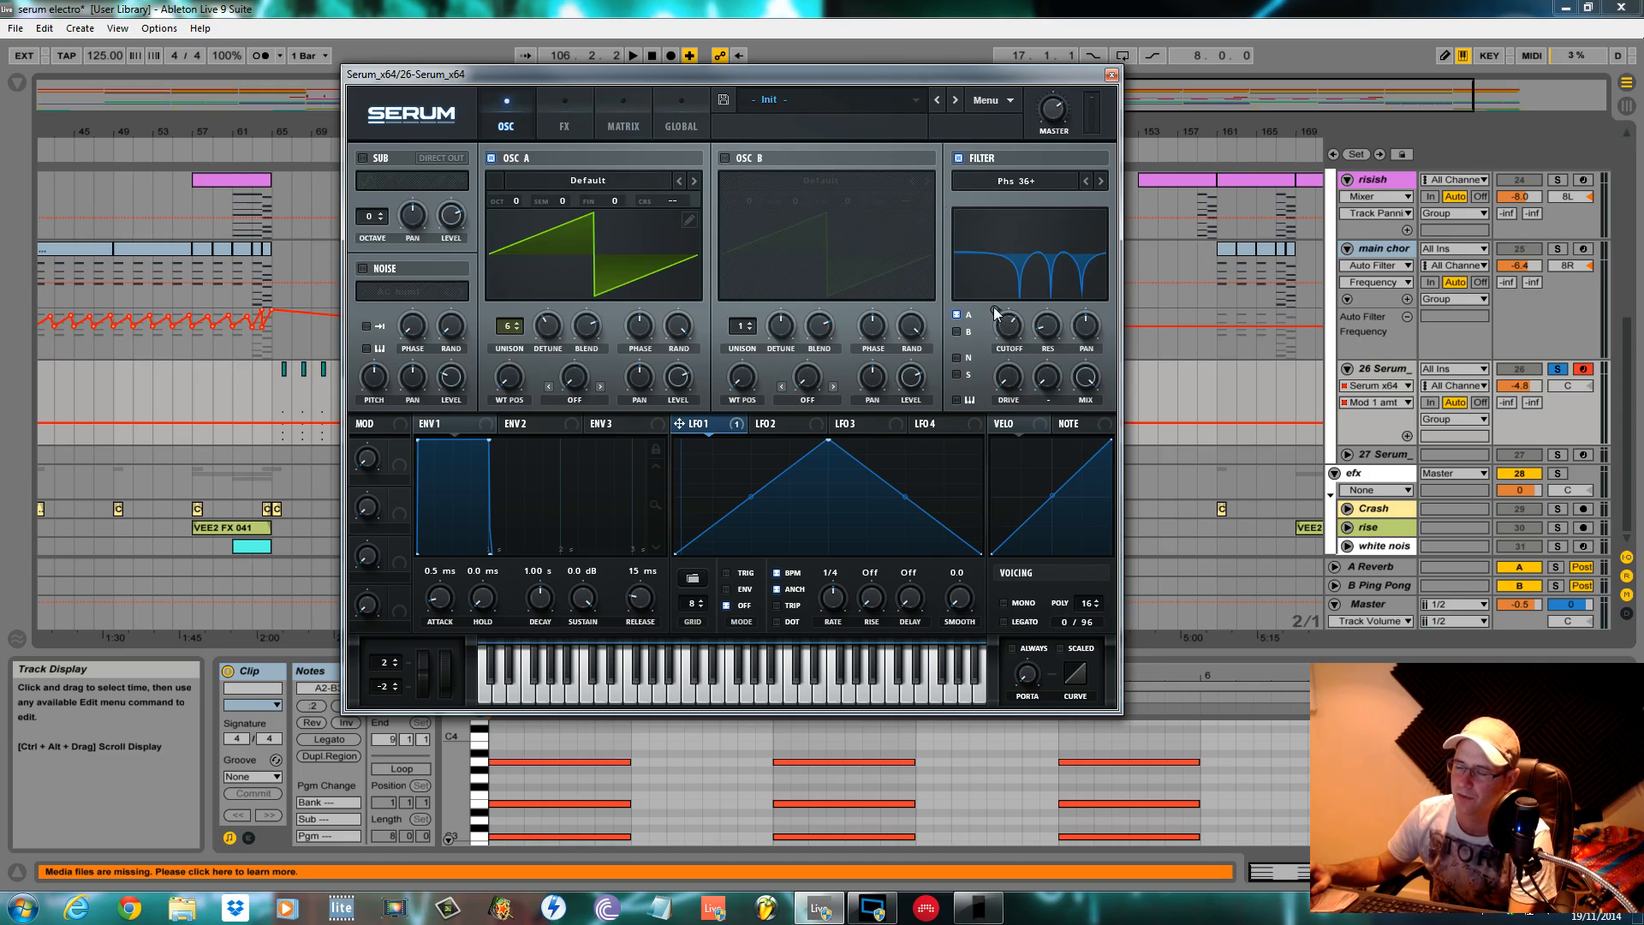
drag(748, 82, 657, 423)
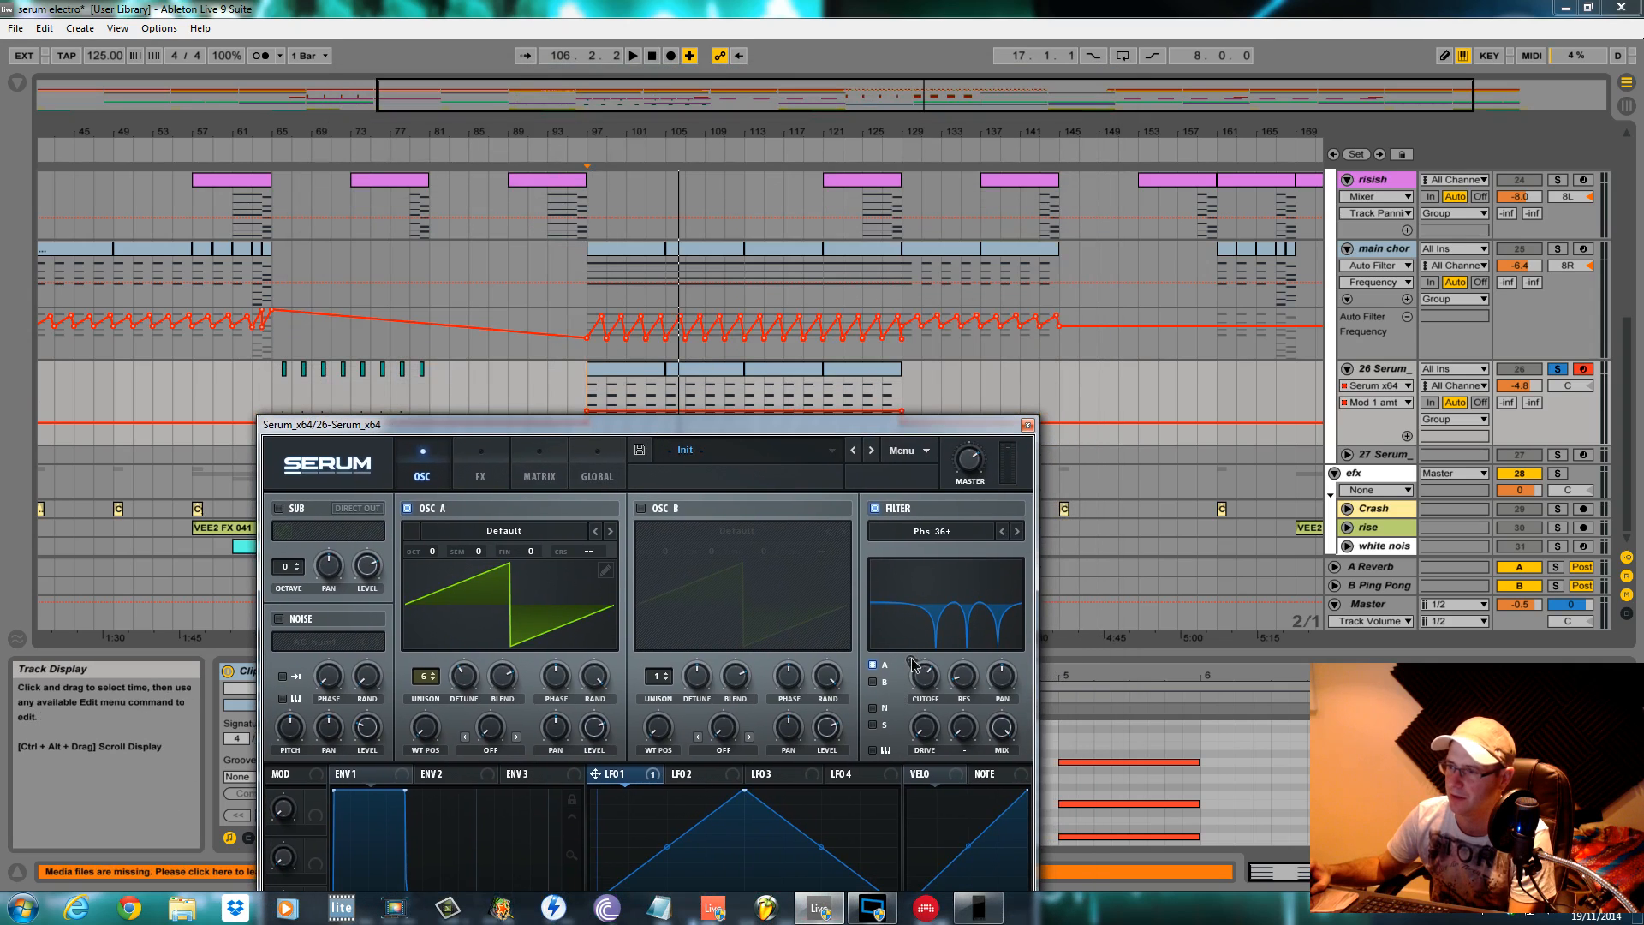
scroll(913, 660, up, 2)
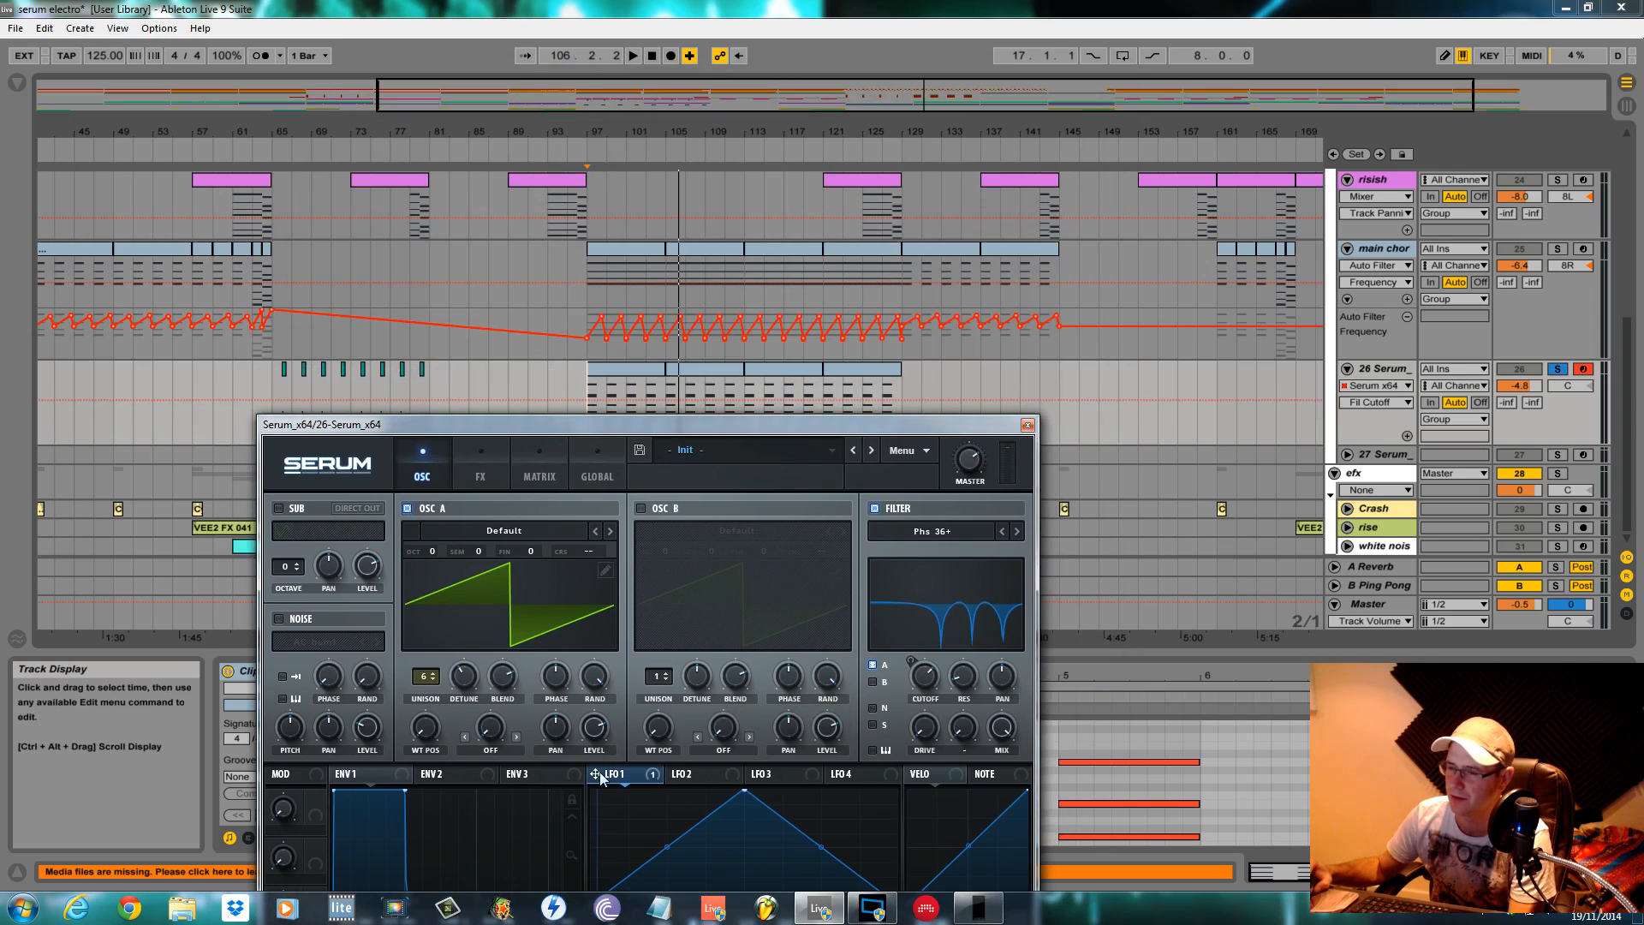
click(404, 378)
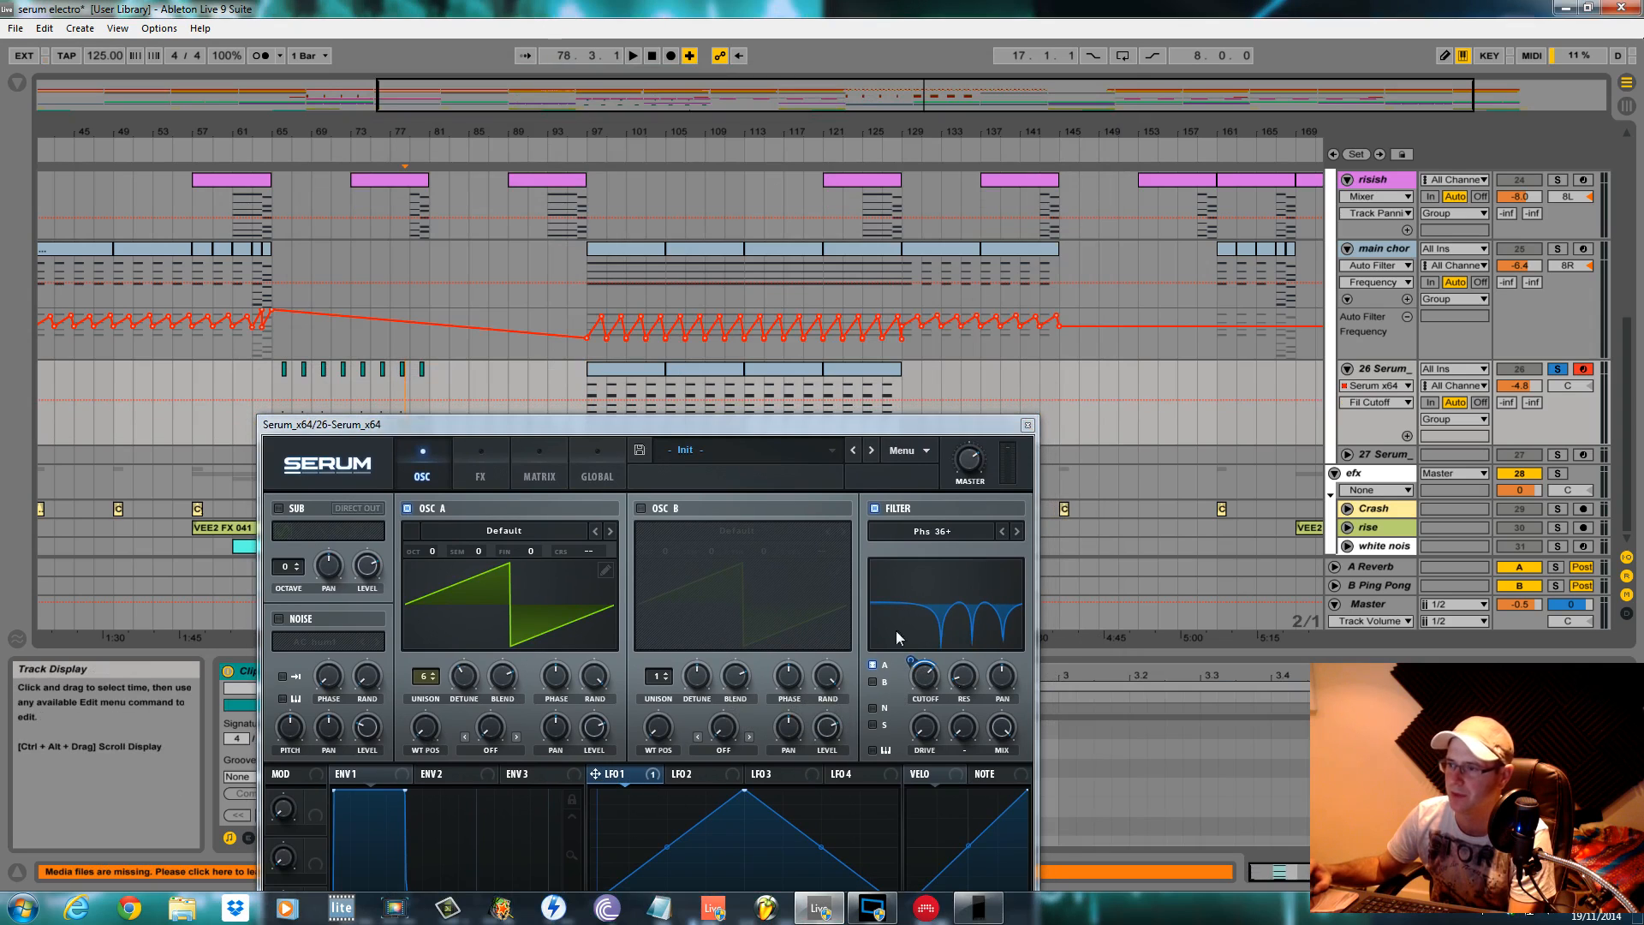
drag(912, 659, 912, 667)
drag(911, 428, 914, 533)
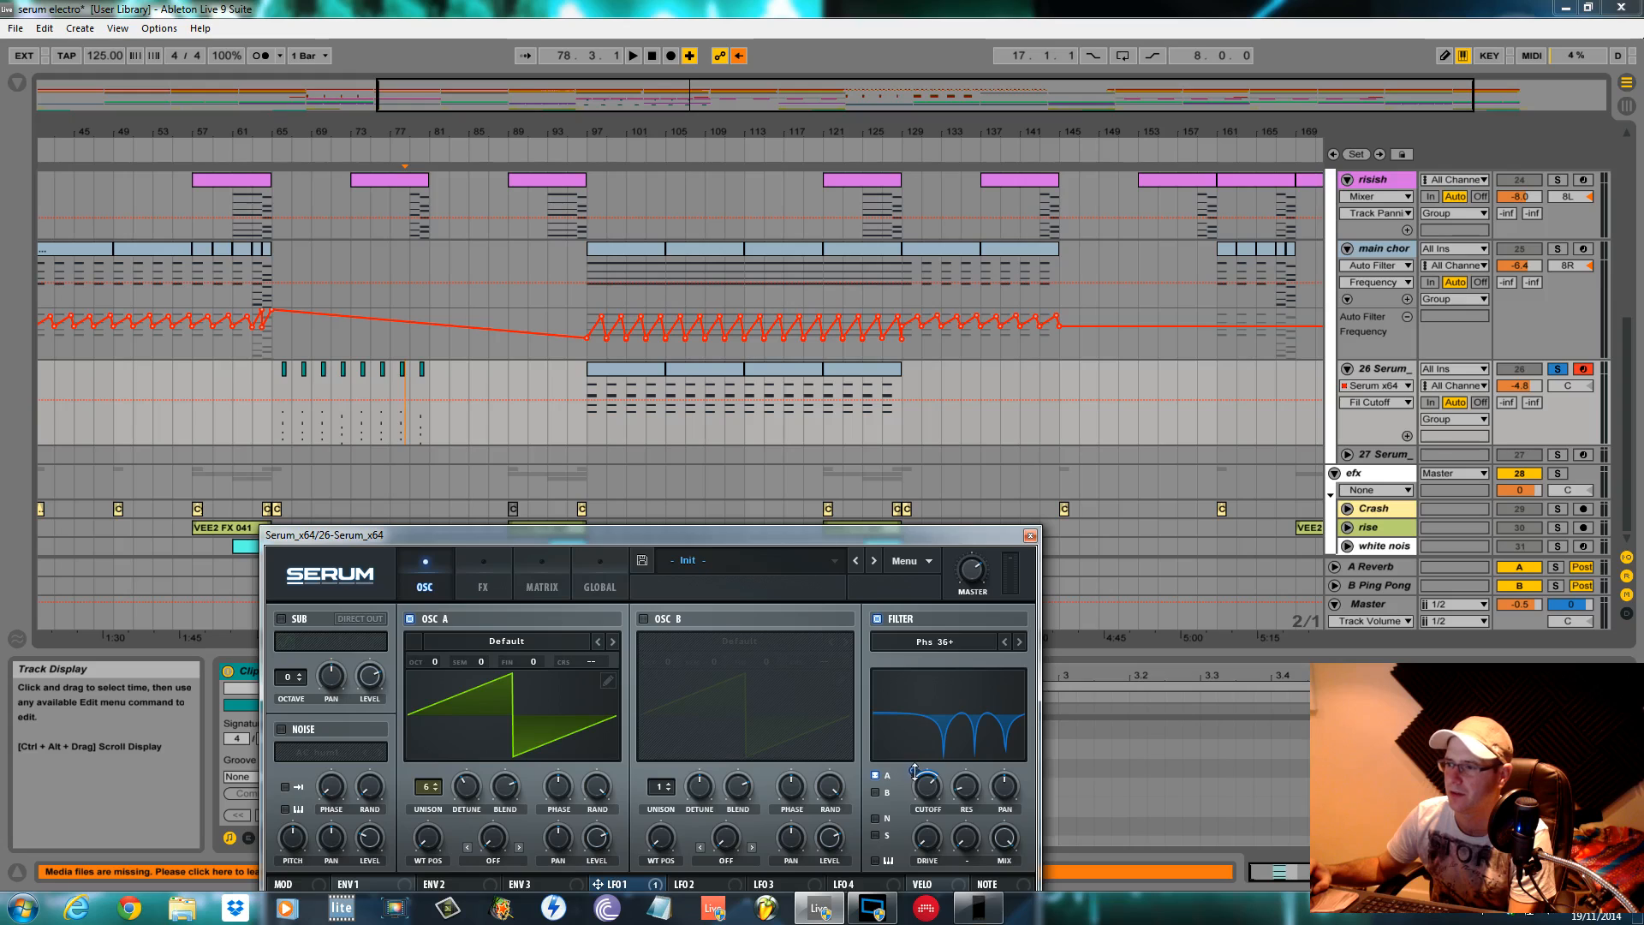
drag(914, 769, 913, 745)
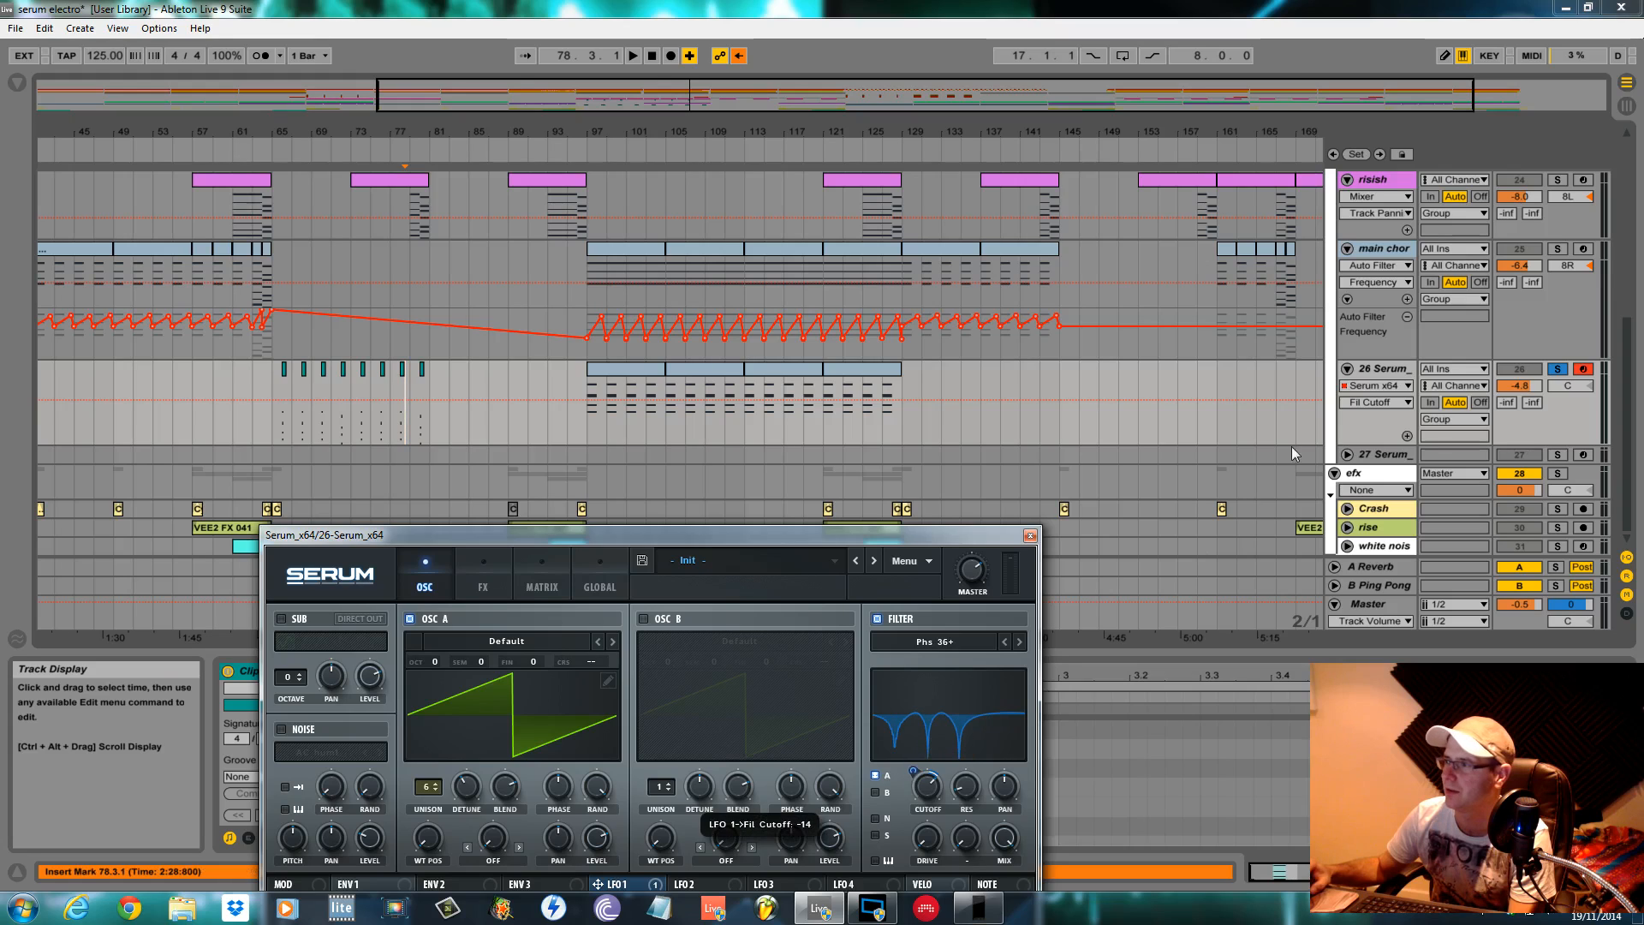
Show the Mod 1 amt automation lane again, manually lower the LFO 1 cutoff amount to -25, and re-enable the automation
click(1374, 403)
click(1370, 431)
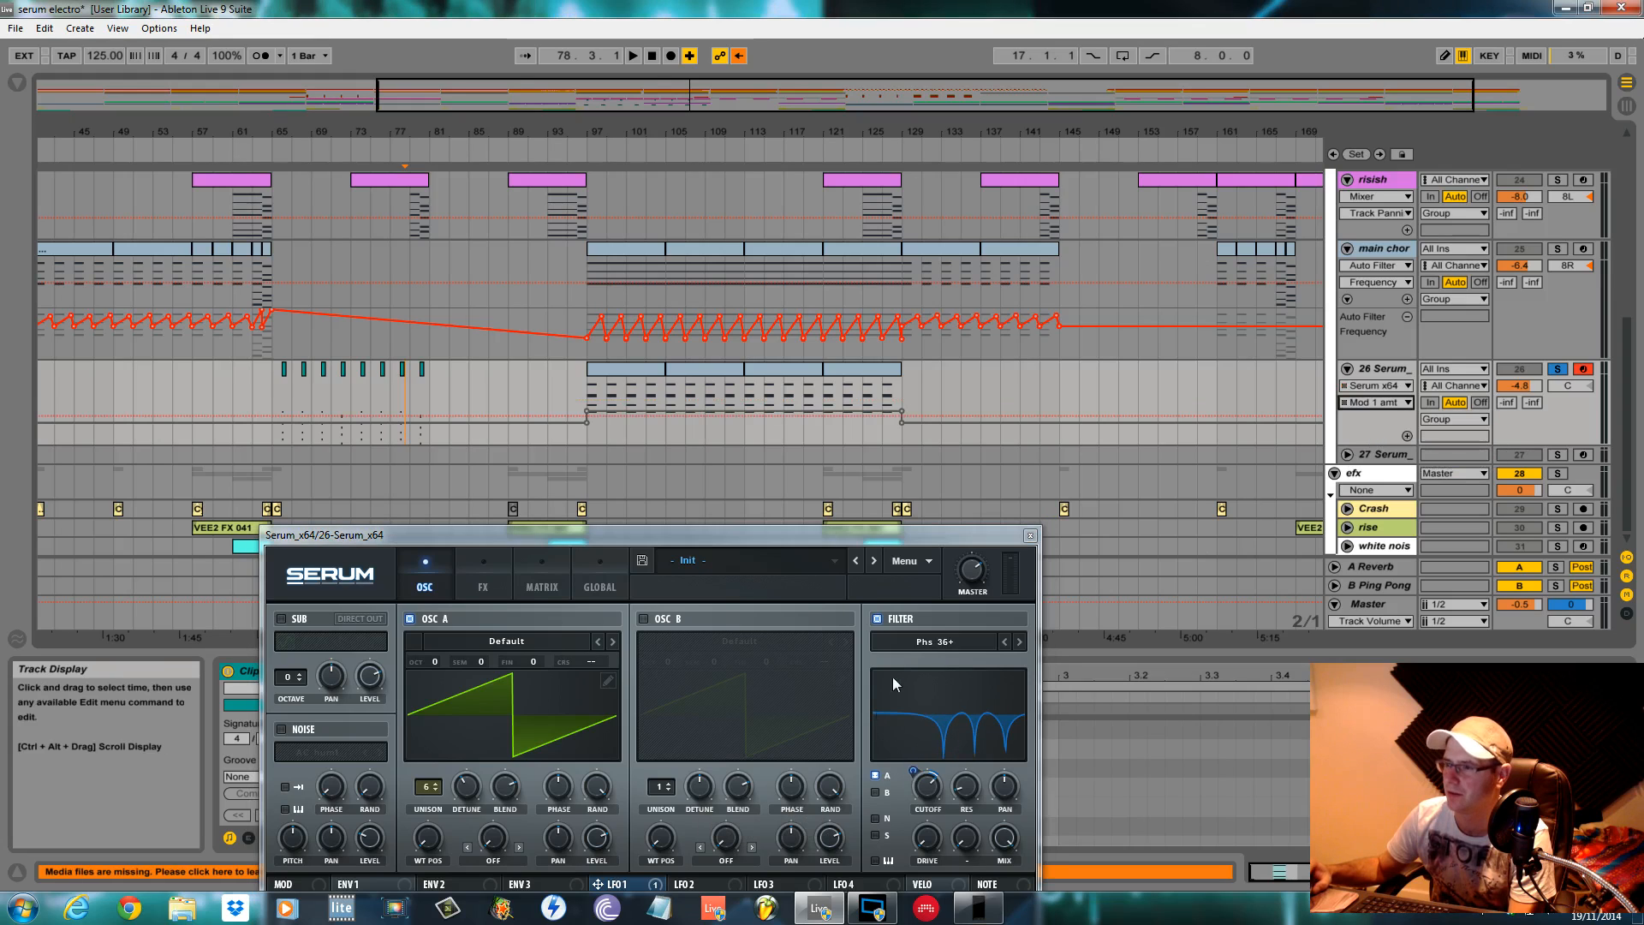
drag(913, 771, 901, 780)
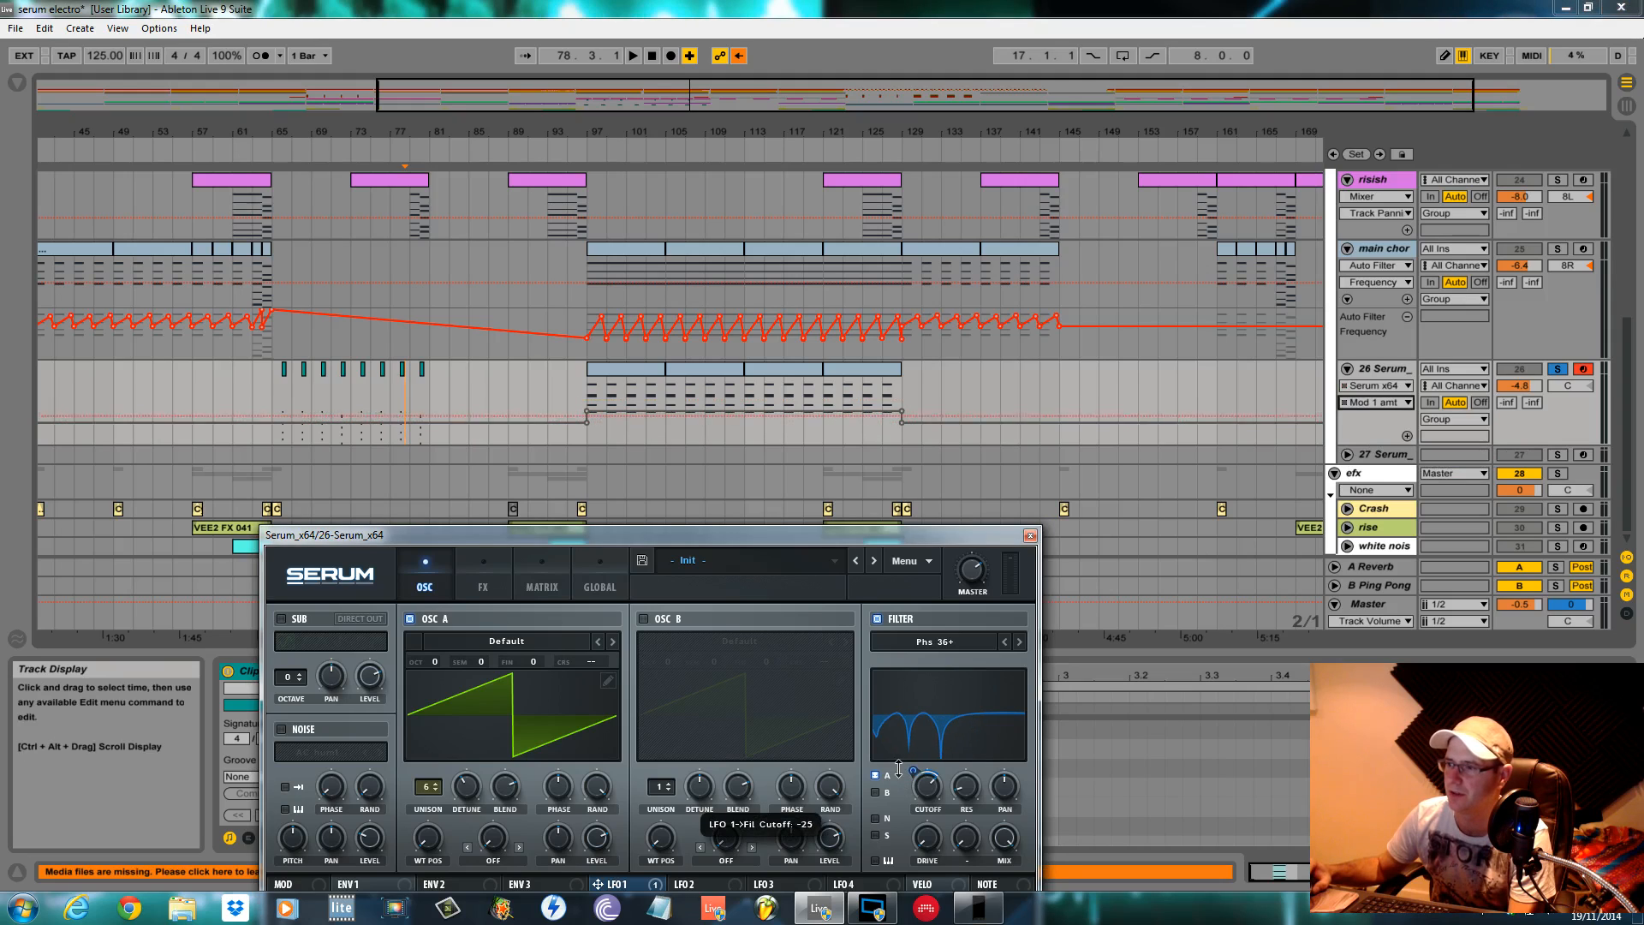
click(739, 57)
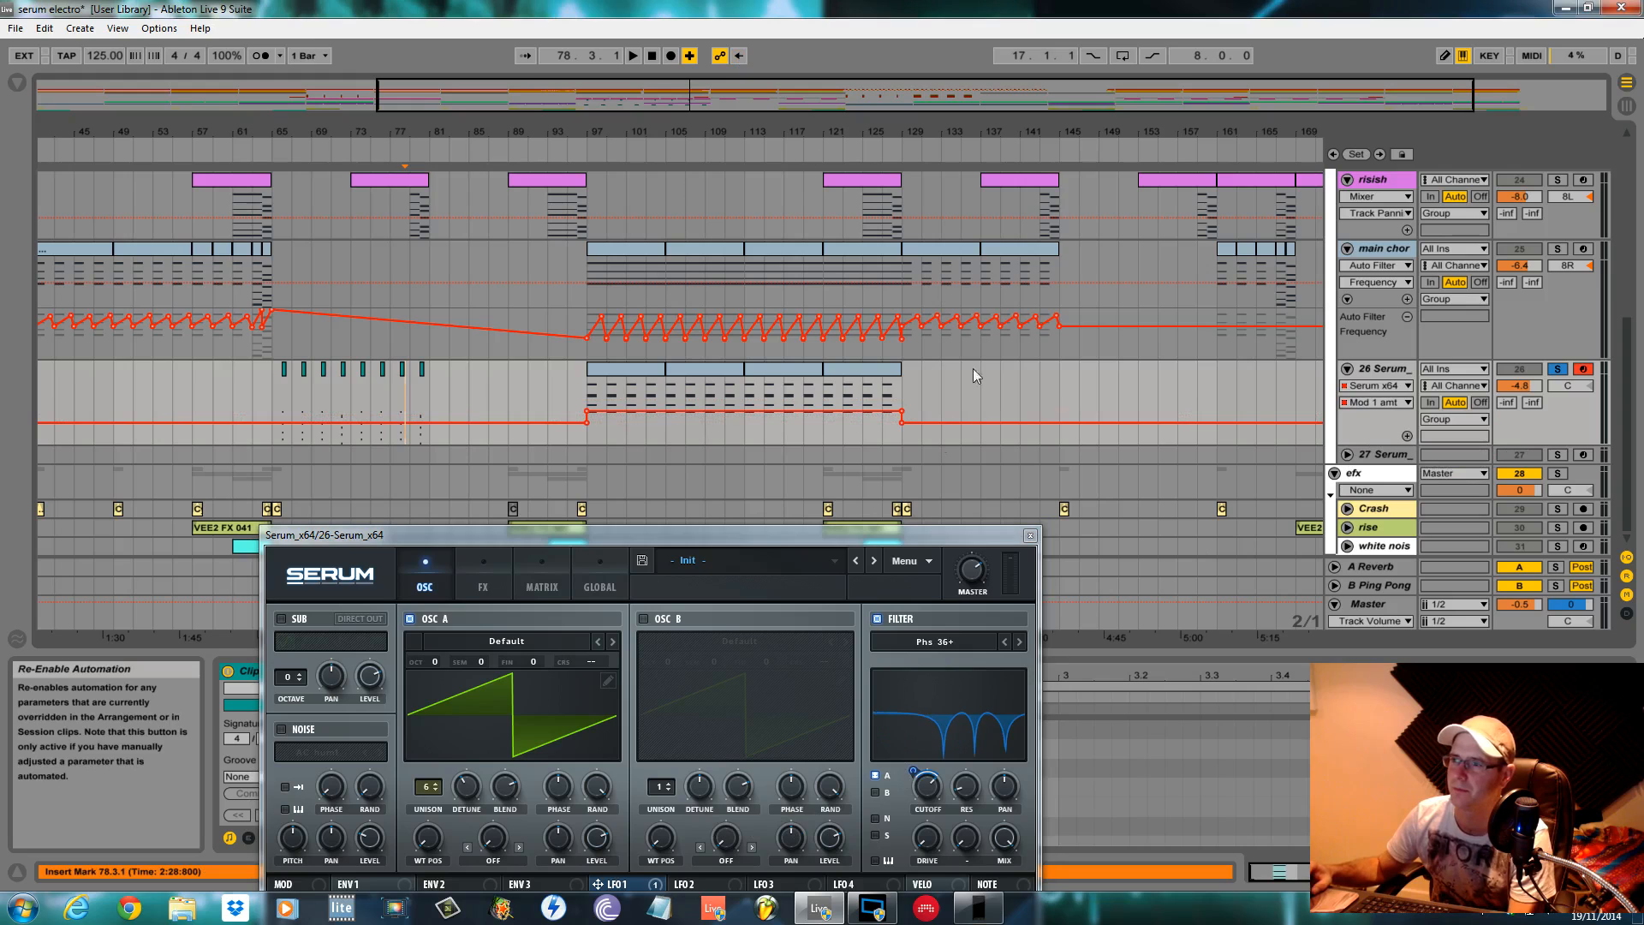
Play the short chords from bar 78 and inspect the LFO 1 to Fil Cutoff depth in the modulation matrix
key(space)
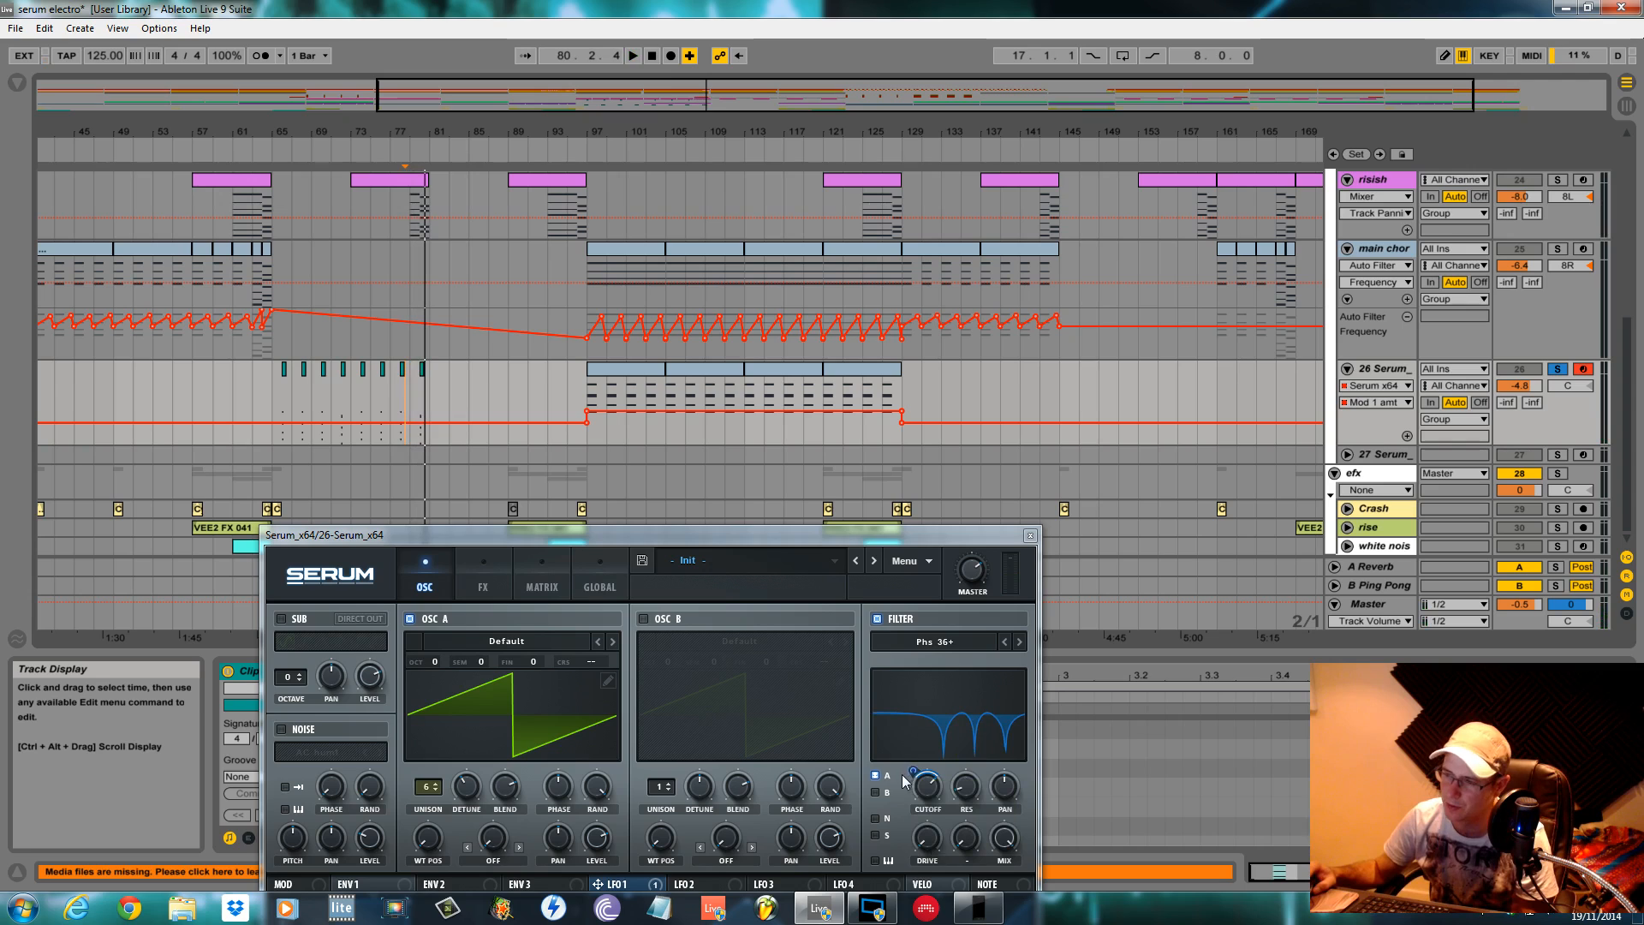
click(540, 587)
drag(676, 528, 829, 195)
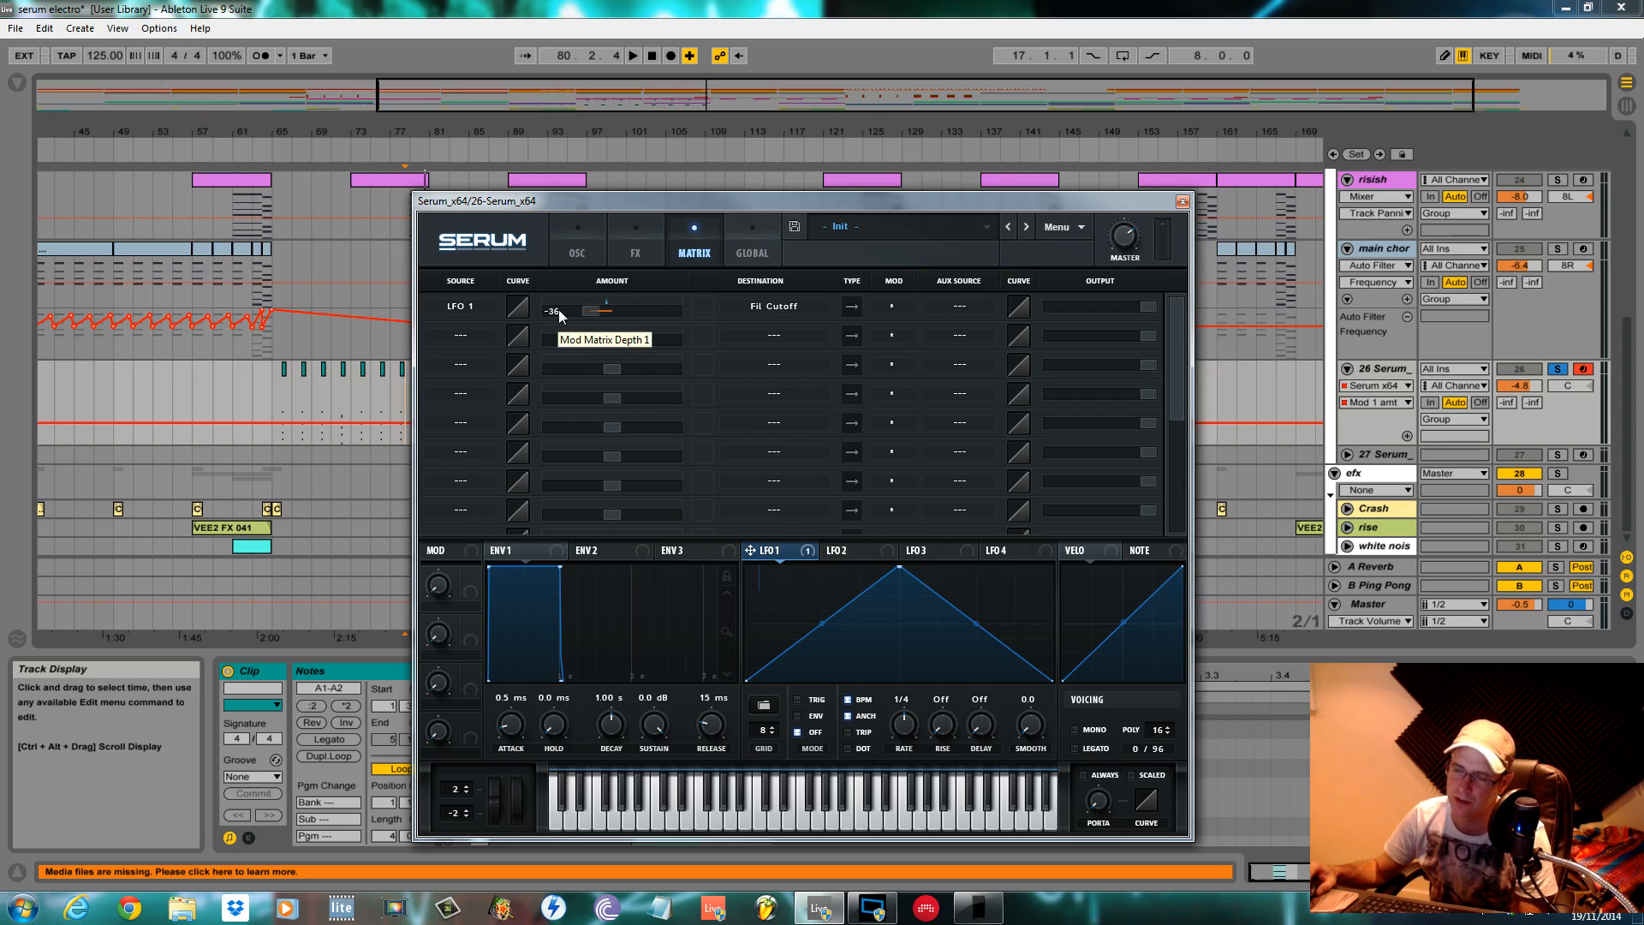
key(space)
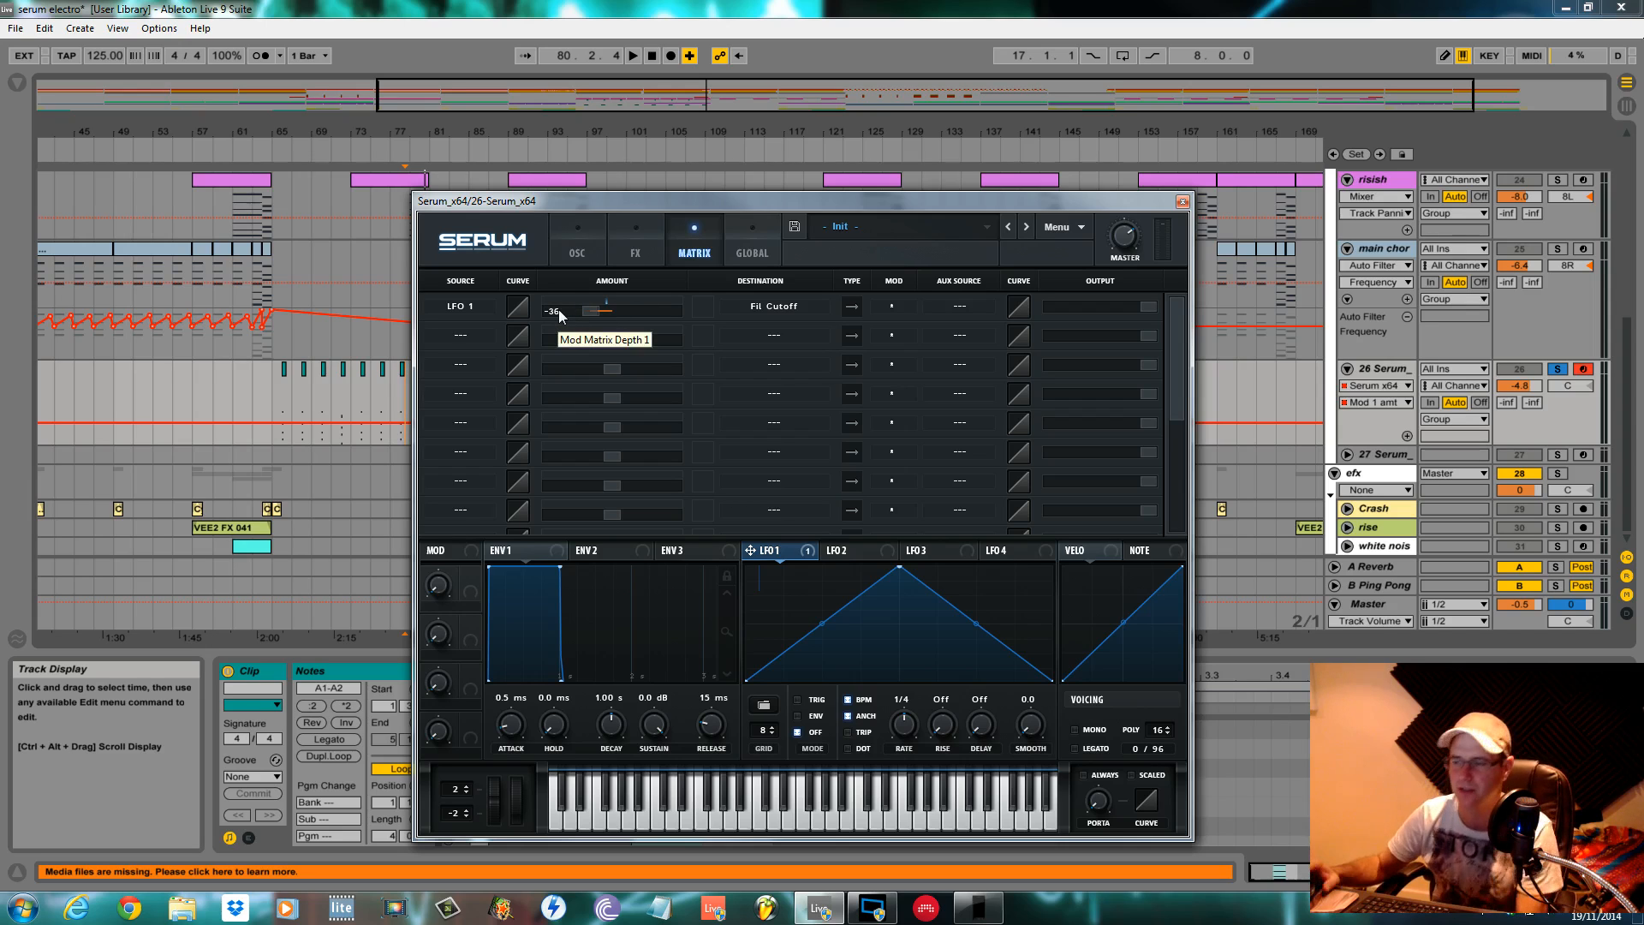
Move the Serum window off the short chord clips and play them from bar 79 with the modulation matrix in view
drag(744, 190, 694, 450)
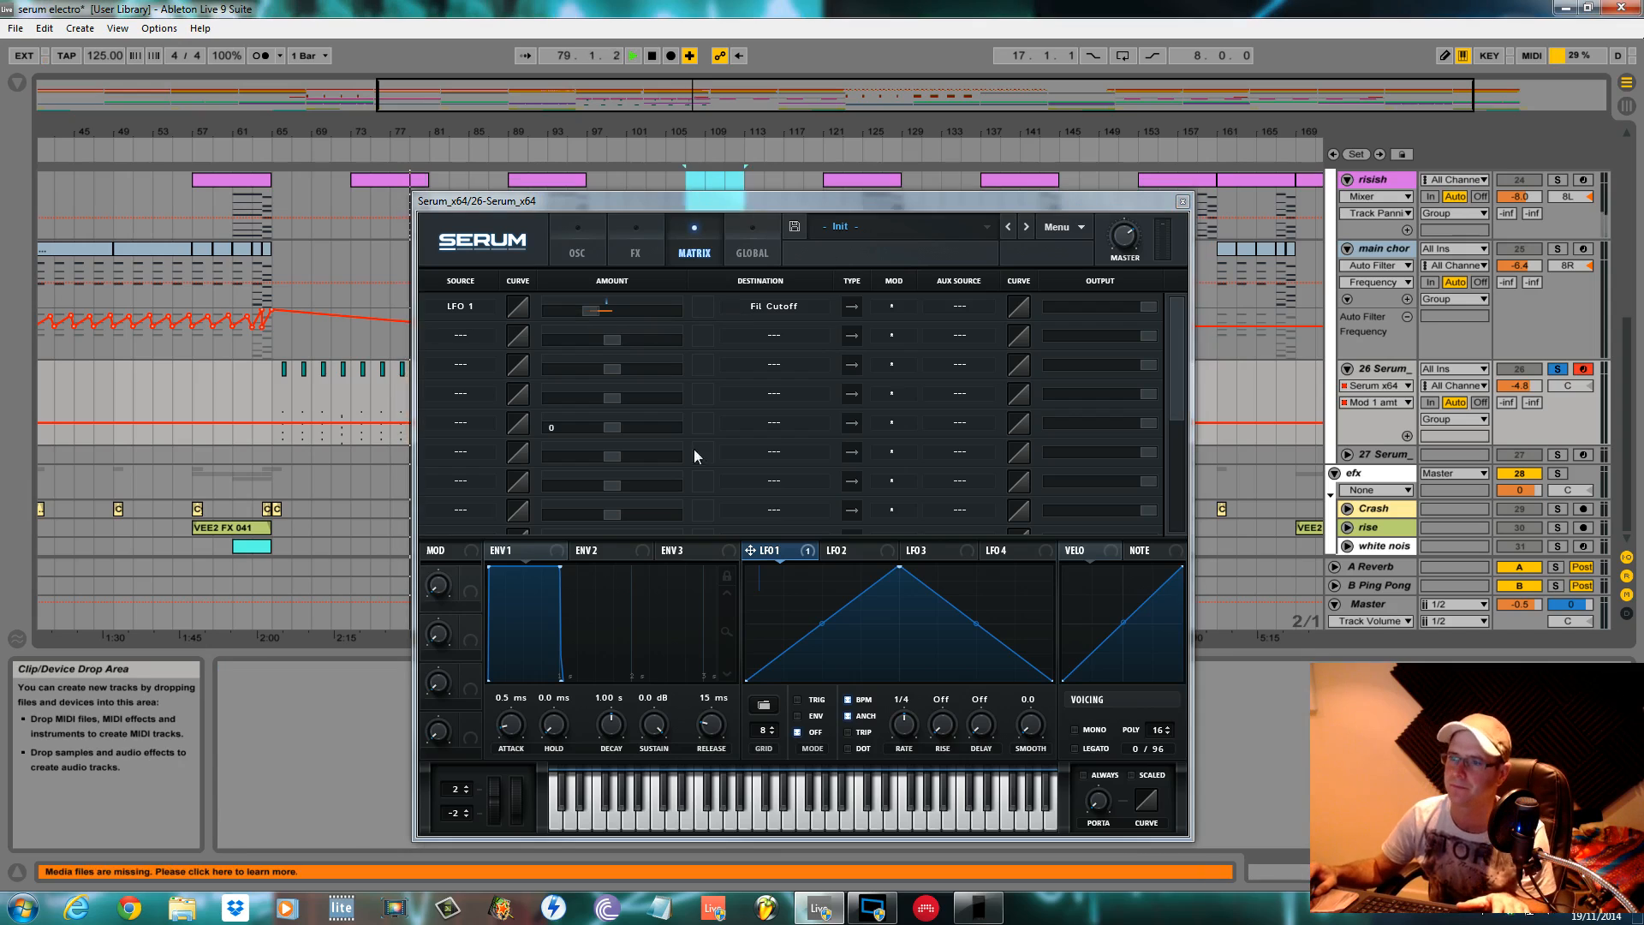
drag(622, 201, 700, 404)
key(space)
click(412, 409)
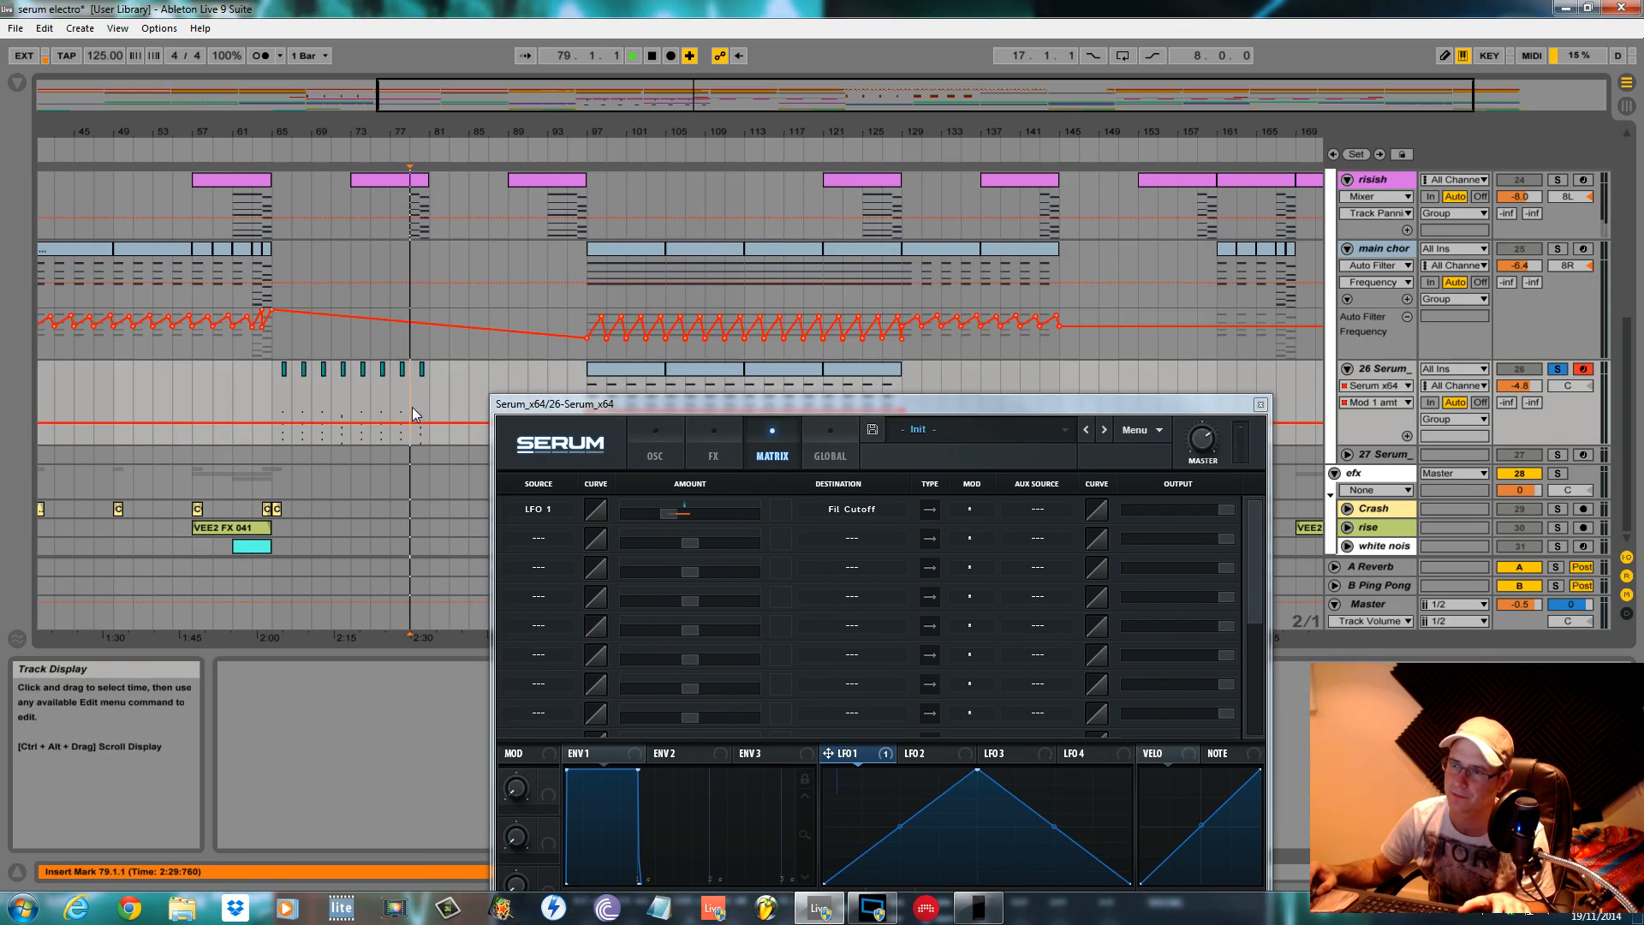
key(space)
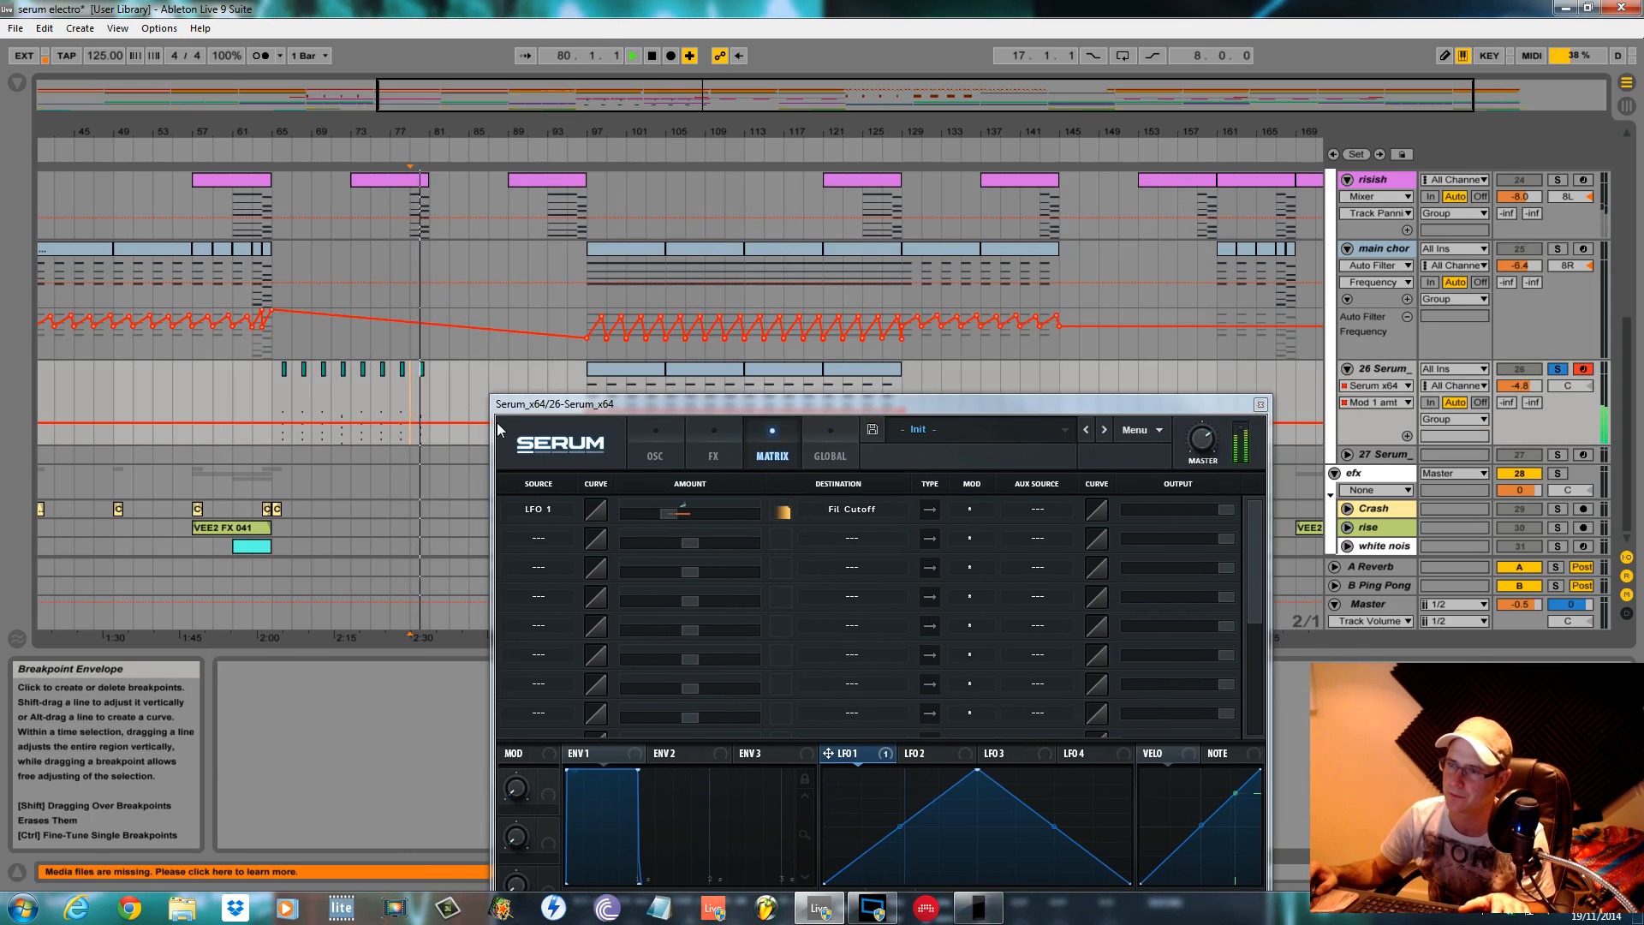
key(space)
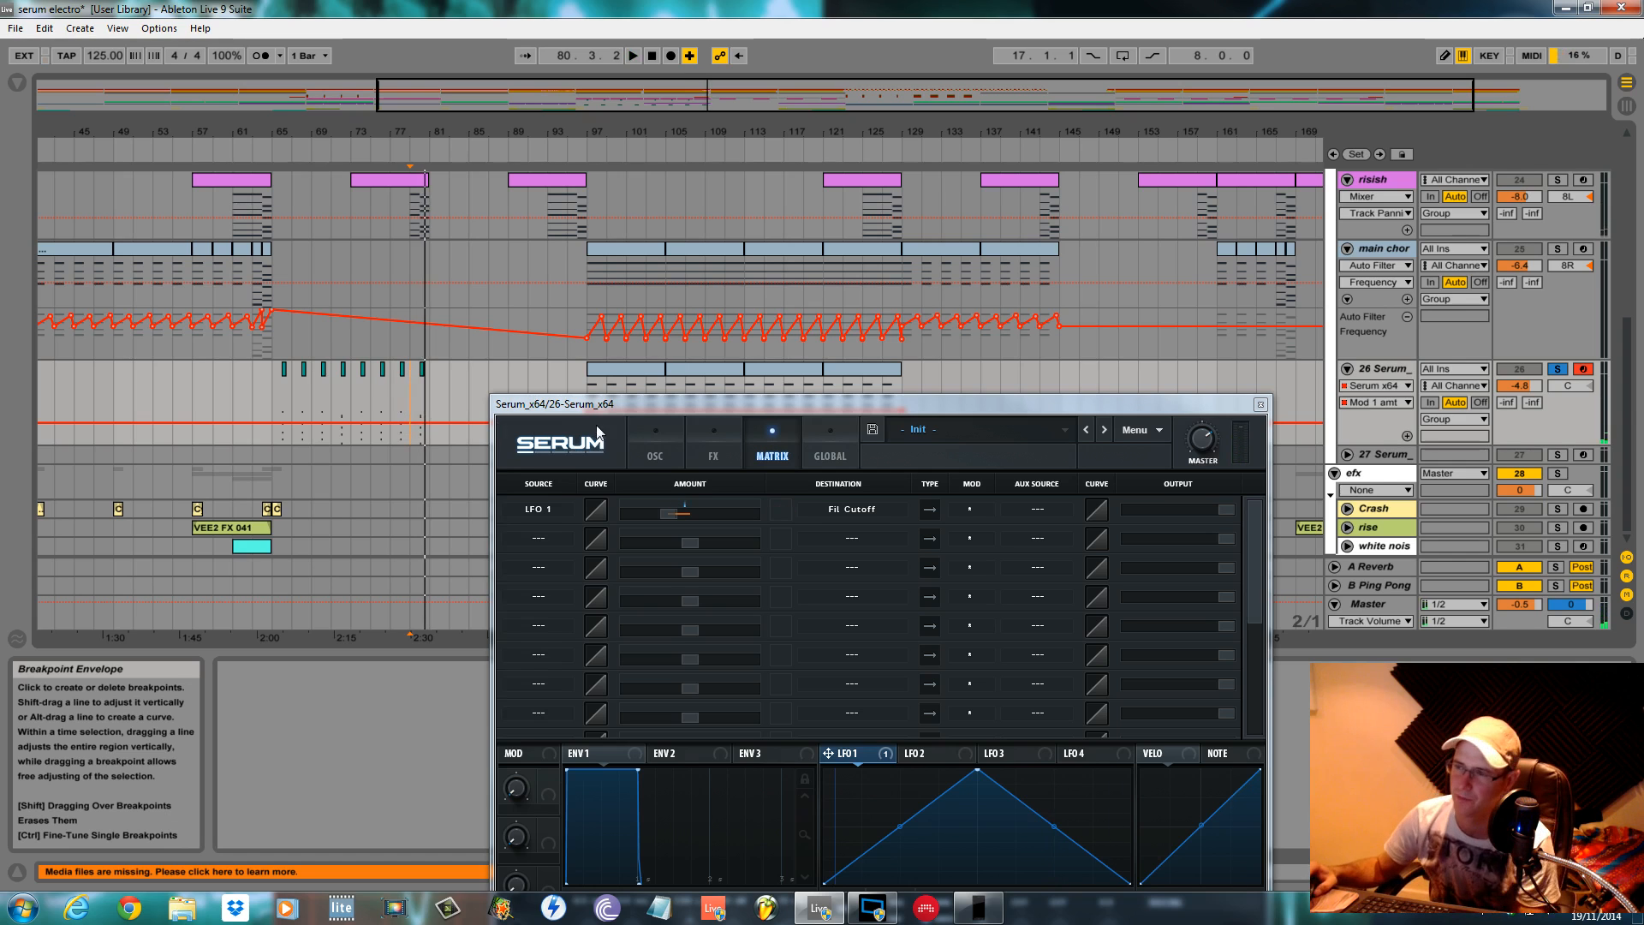
Play the long chord clip from bar 97 while watching the matrix amount, and raise the Serum window
drag(647, 418, 624, 500)
click(589, 389)
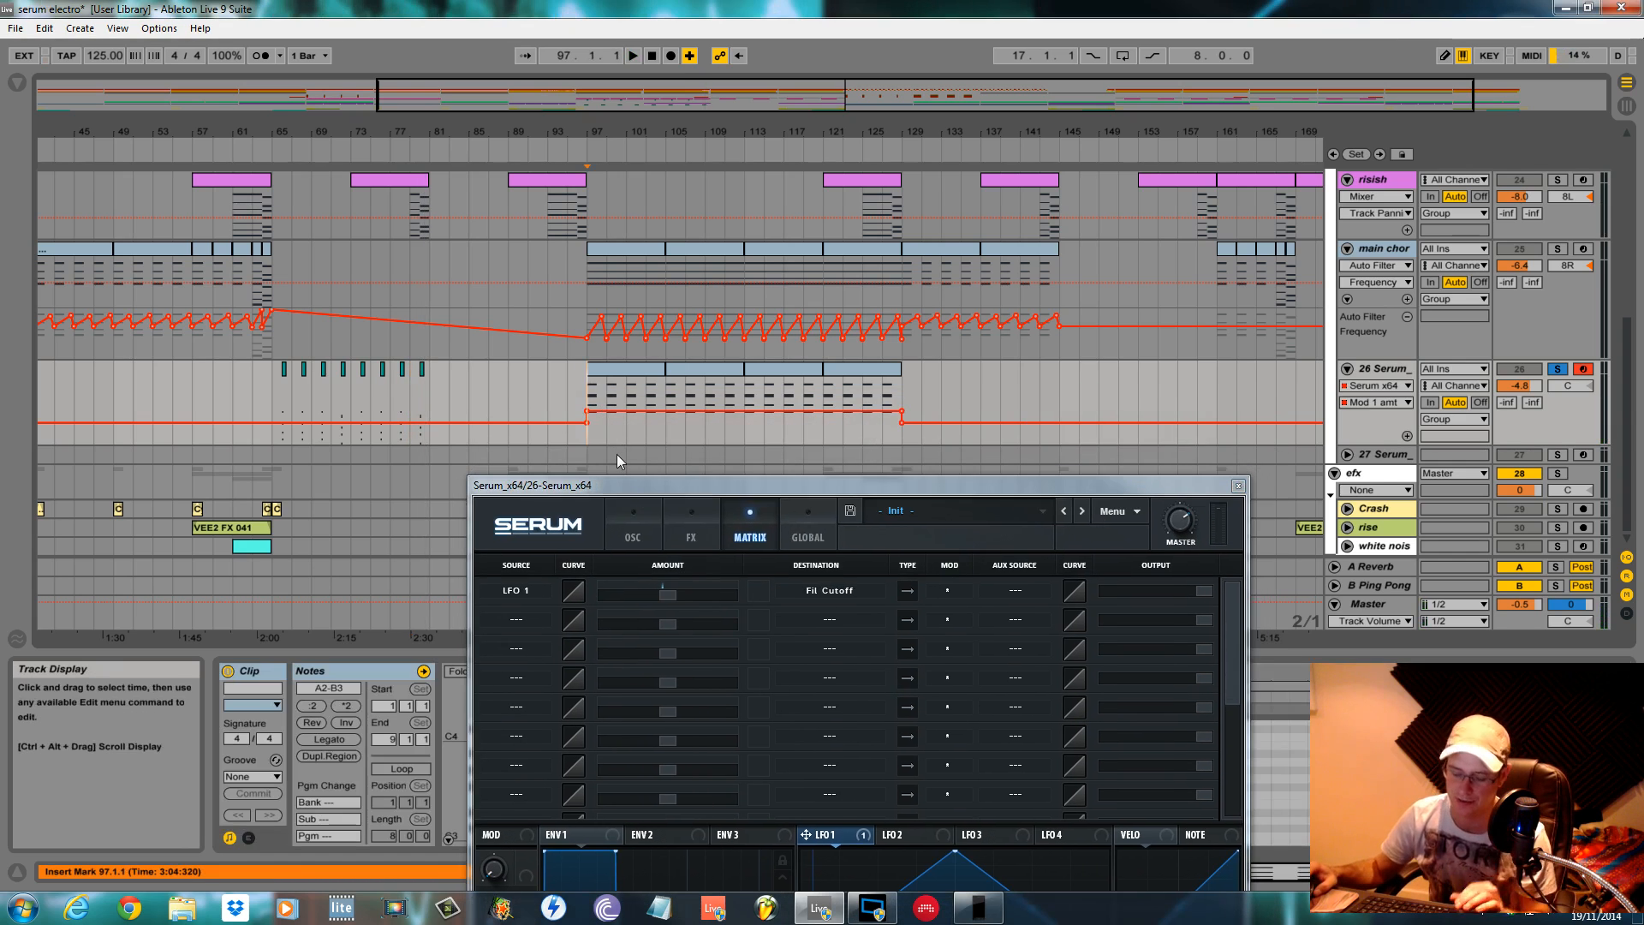
key(space)
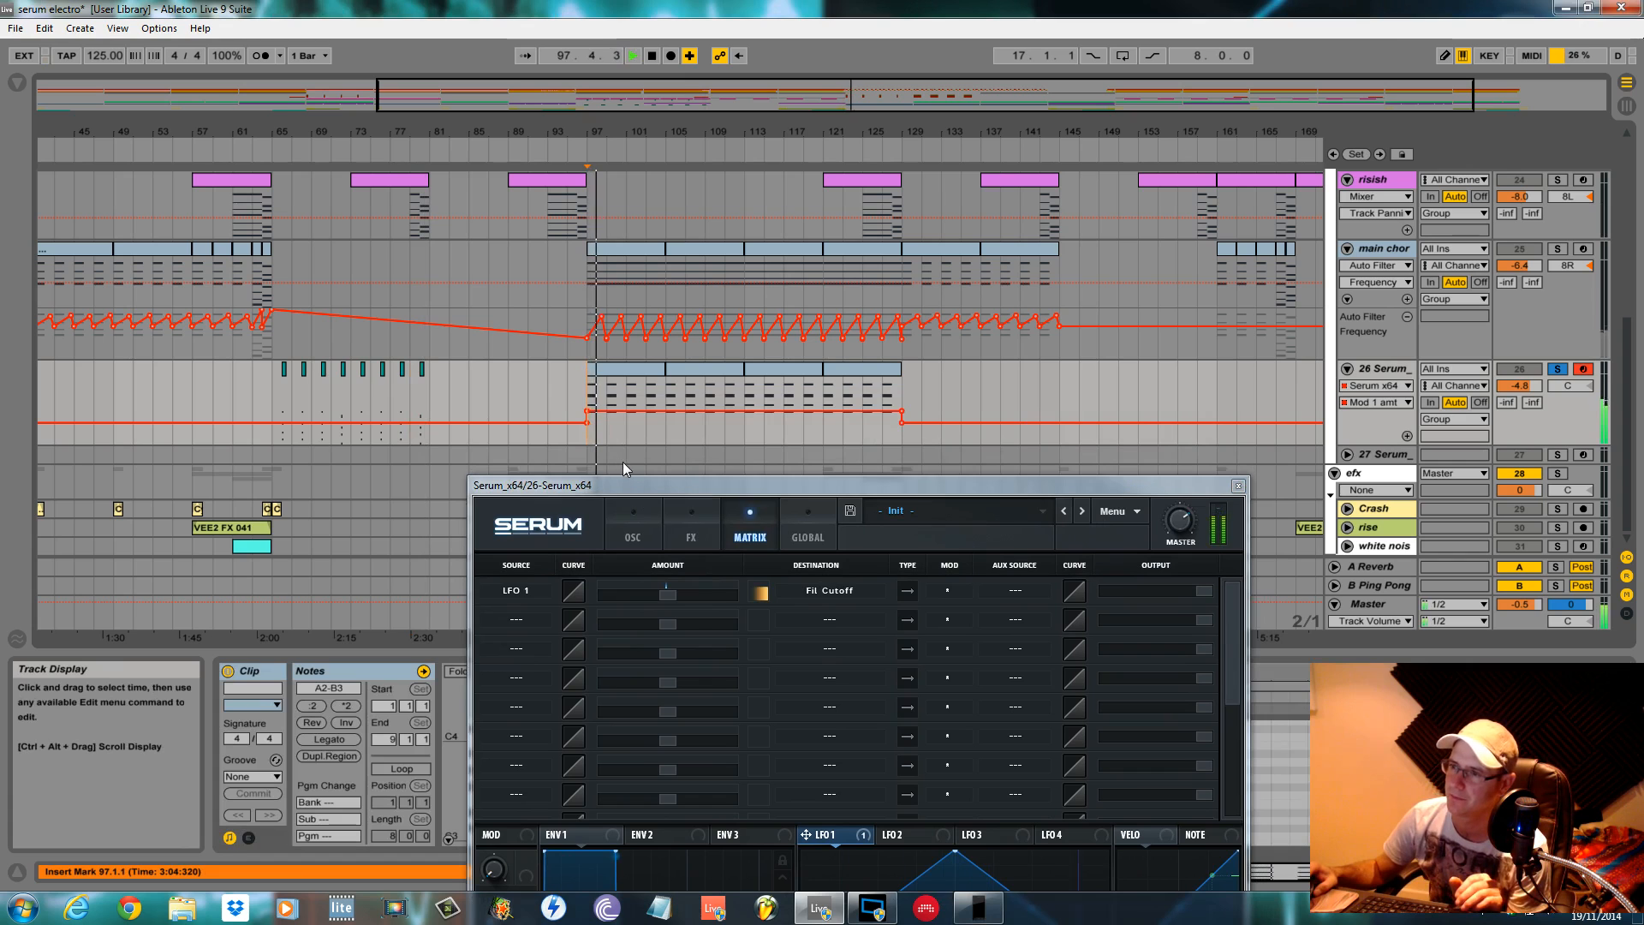
drag(654, 480, 595, 161)
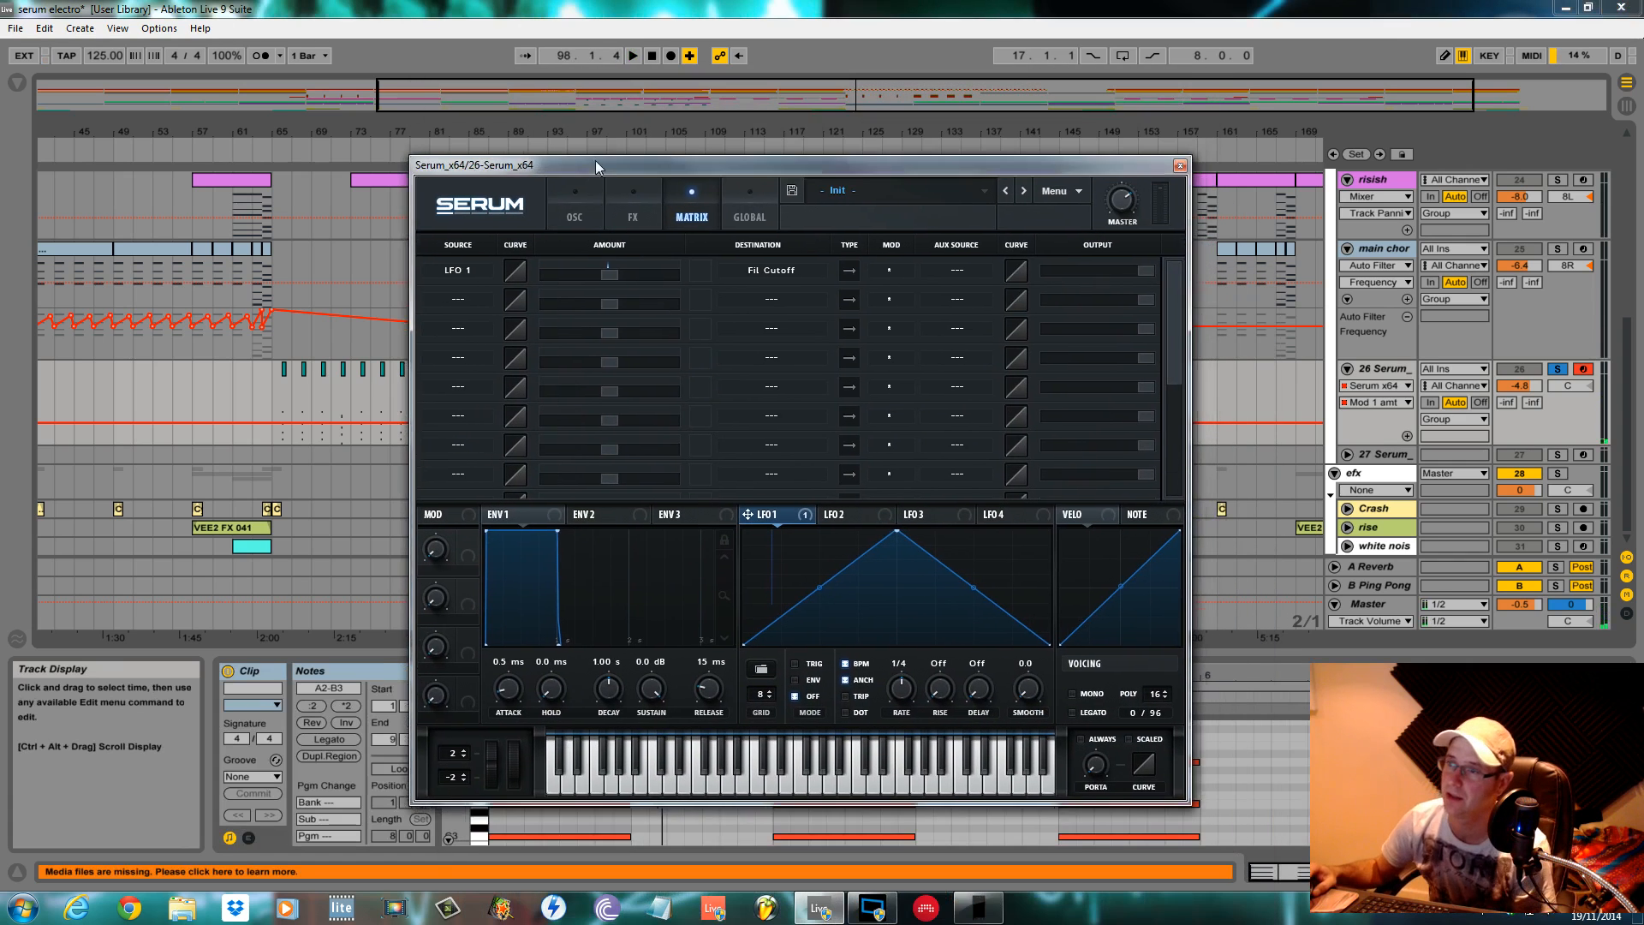
Return Serum to its oscillator page below the tracks and zoom the arrangement out to the whole song
click(575, 210)
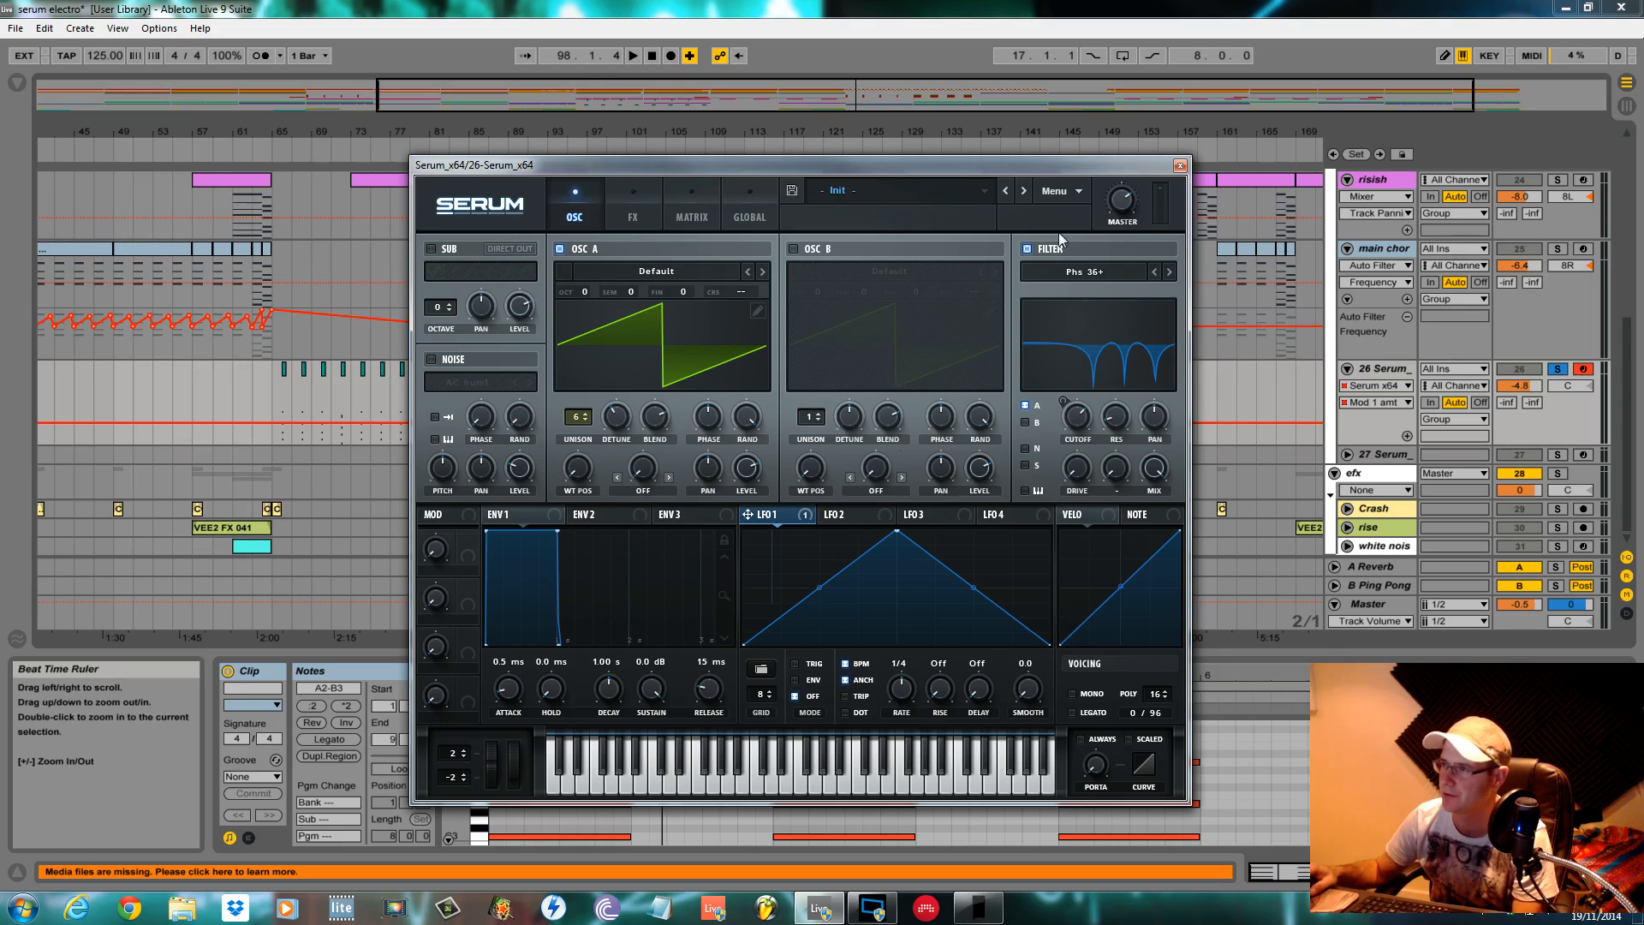
drag(1052, 170, 909, 173)
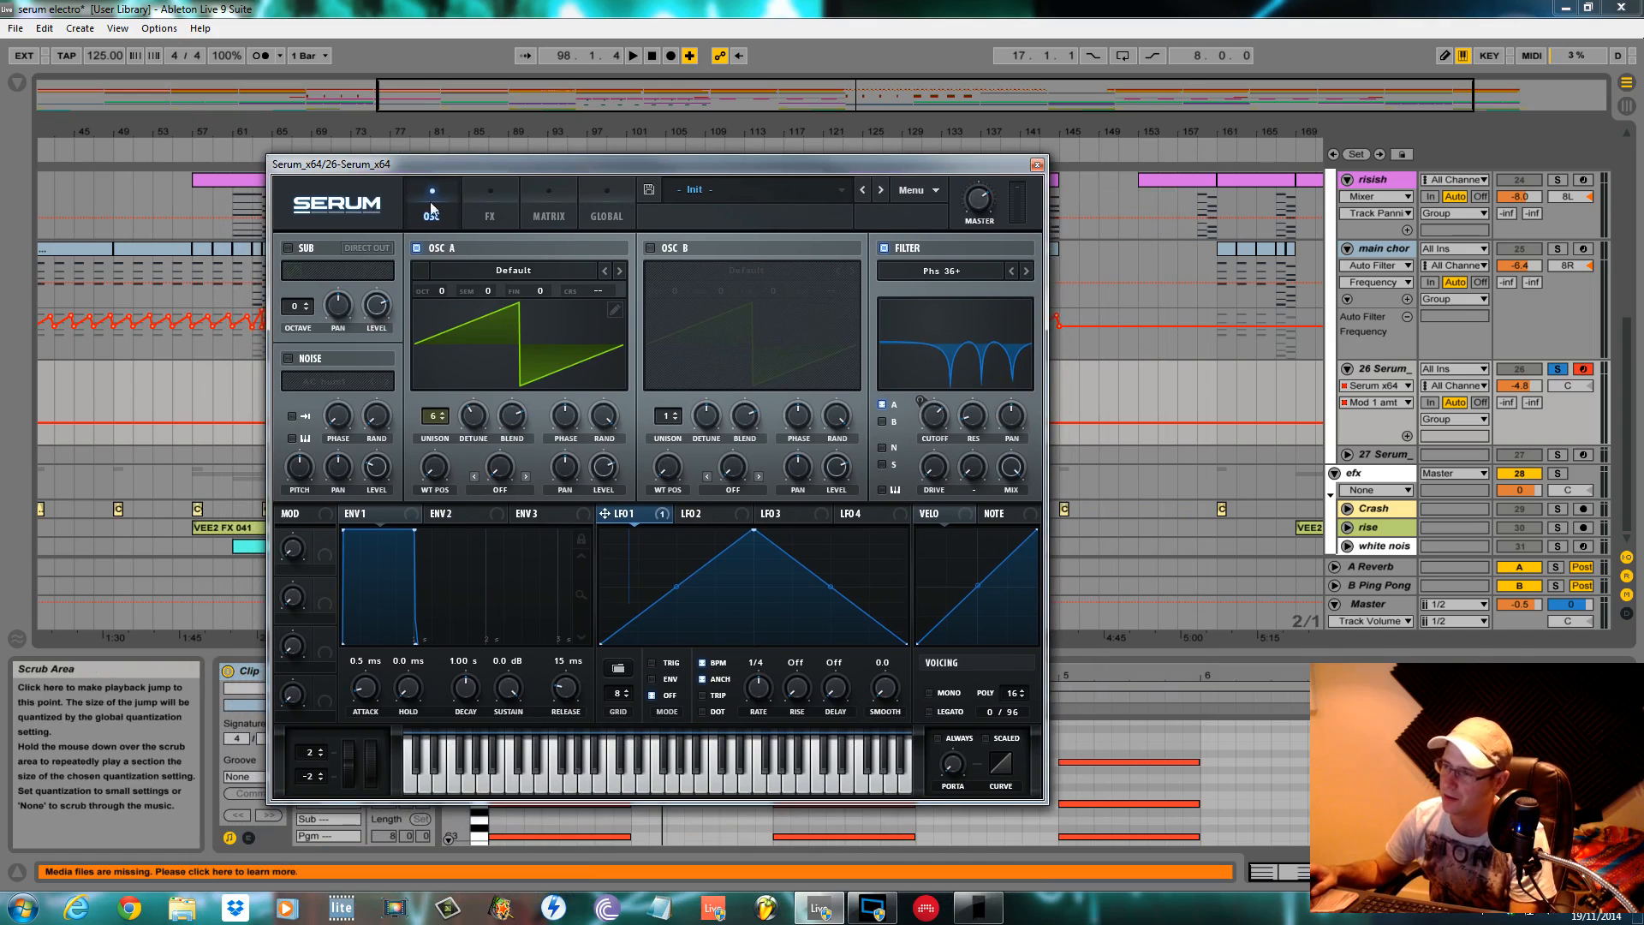
drag(812, 176, 777, 690)
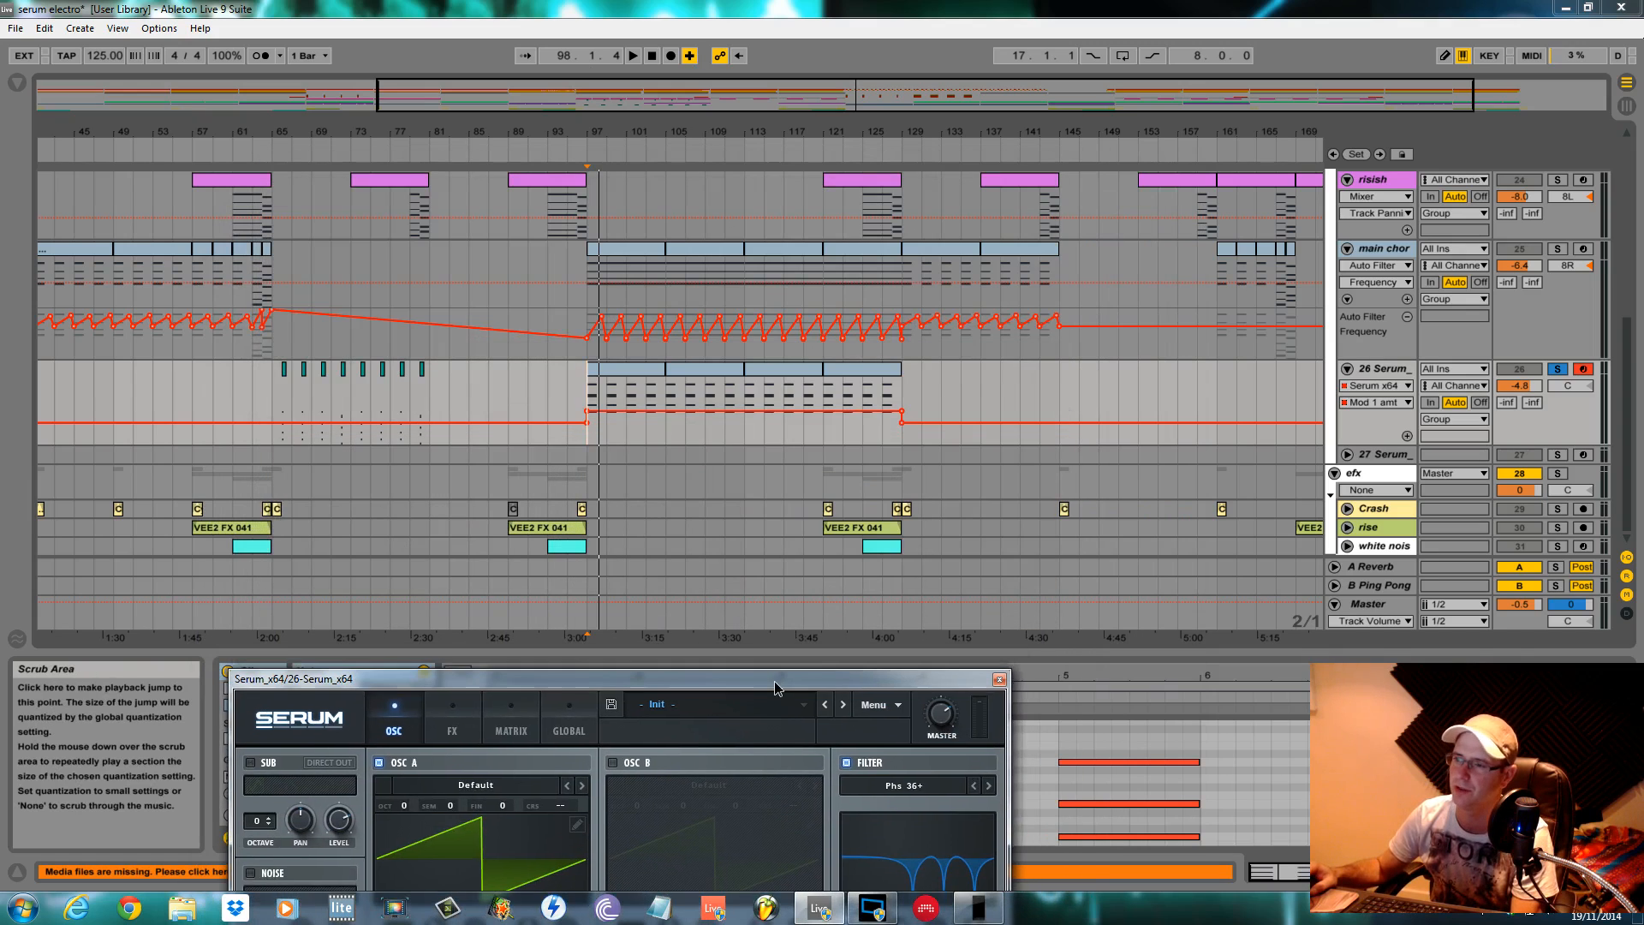
drag(706, 132, 782, 94)
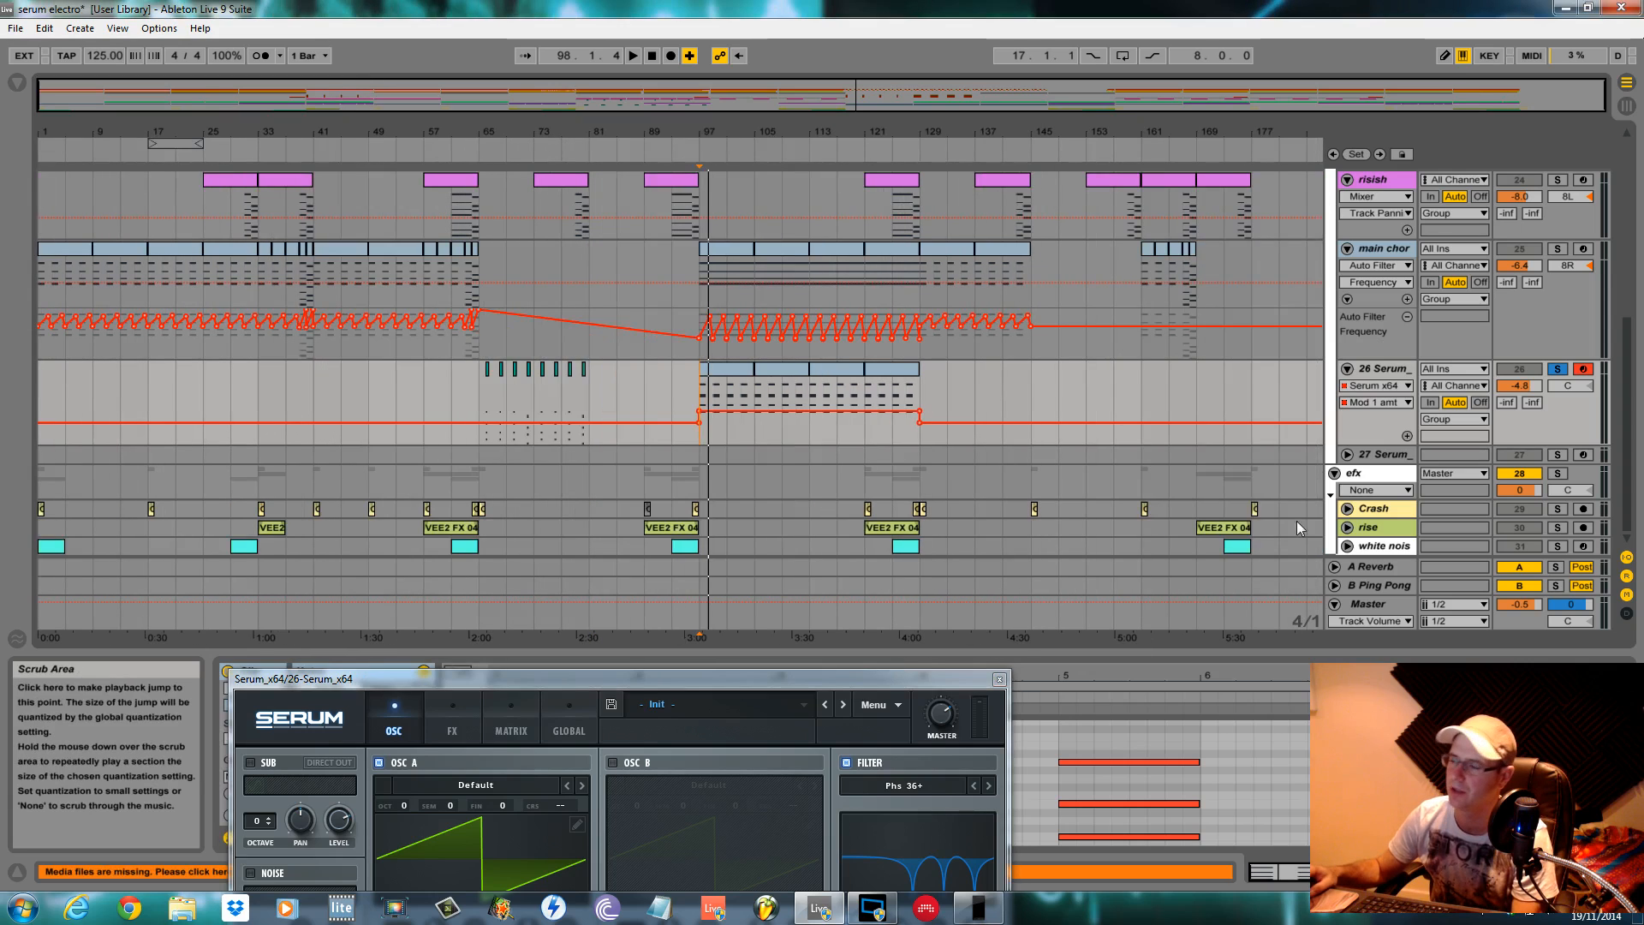
Hide the clip detail view and collapse the risish, main chor and 26 Serum tracks
click(1627, 871)
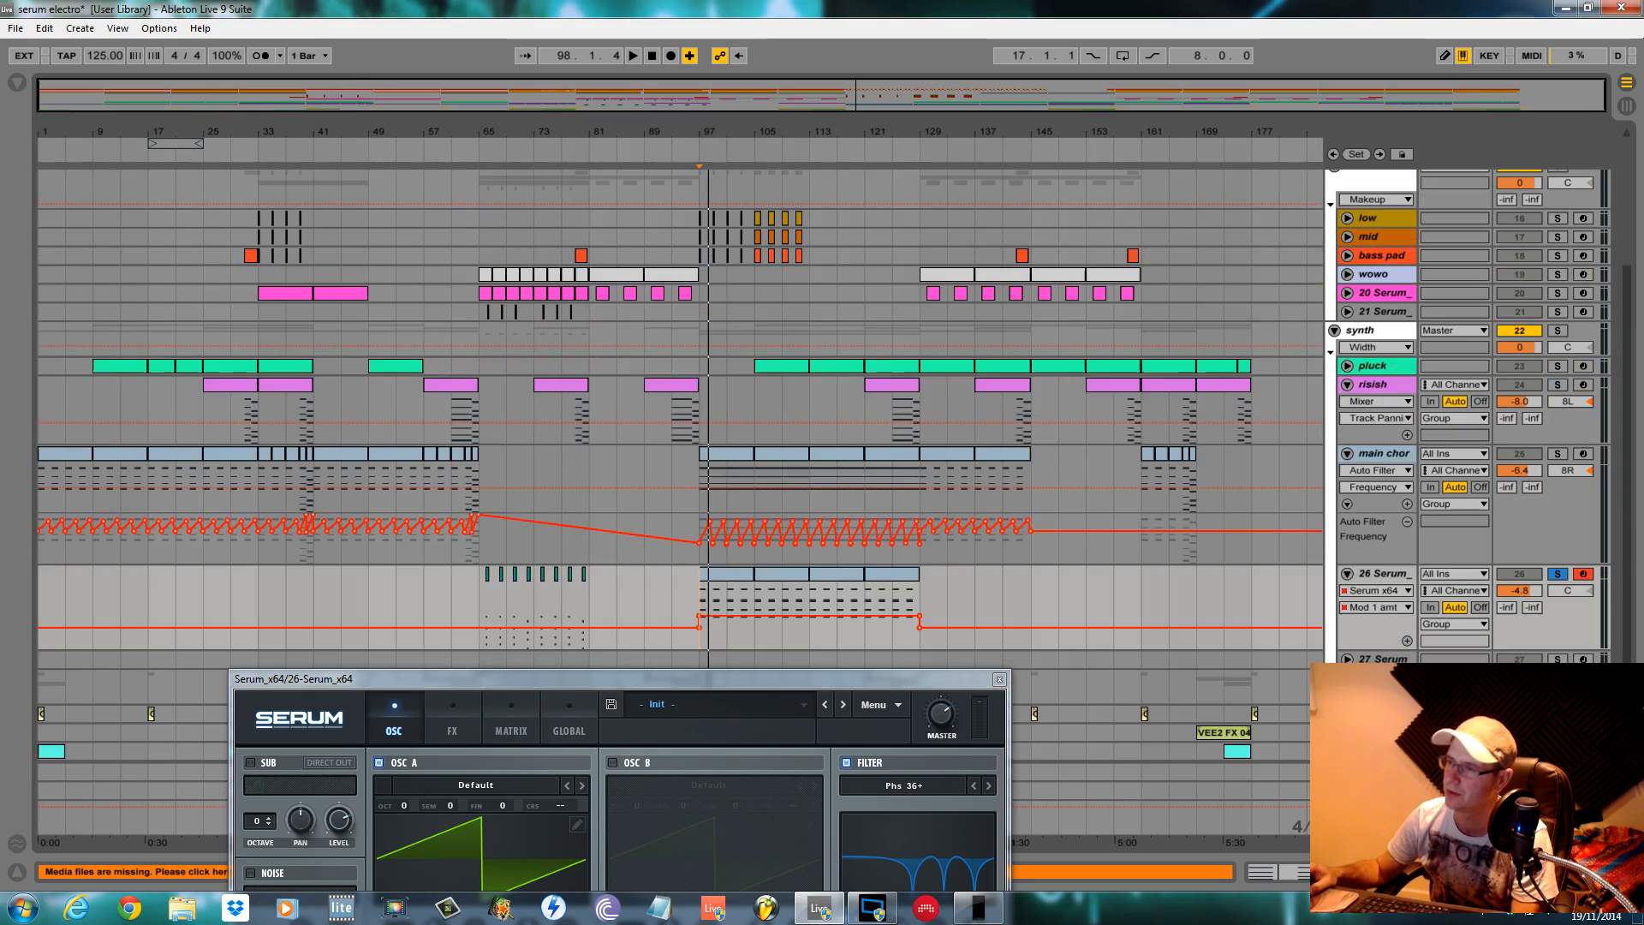
click(1348, 385)
click(1349, 385)
click(1349, 385)
click(1349, 404)
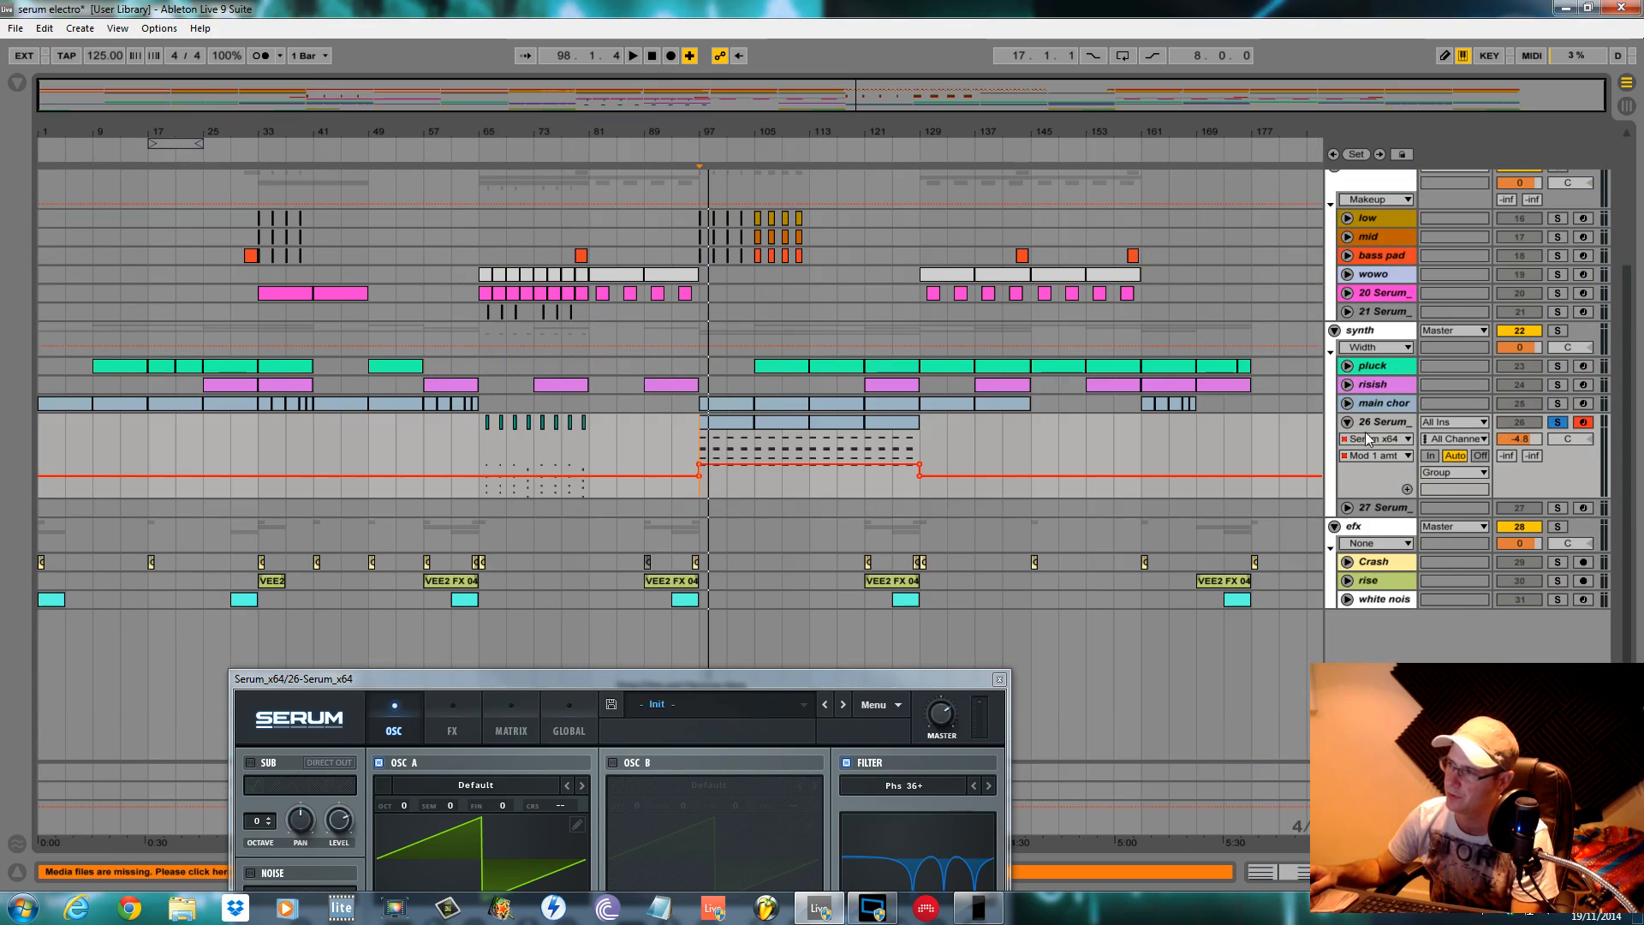
click(1350, 422)
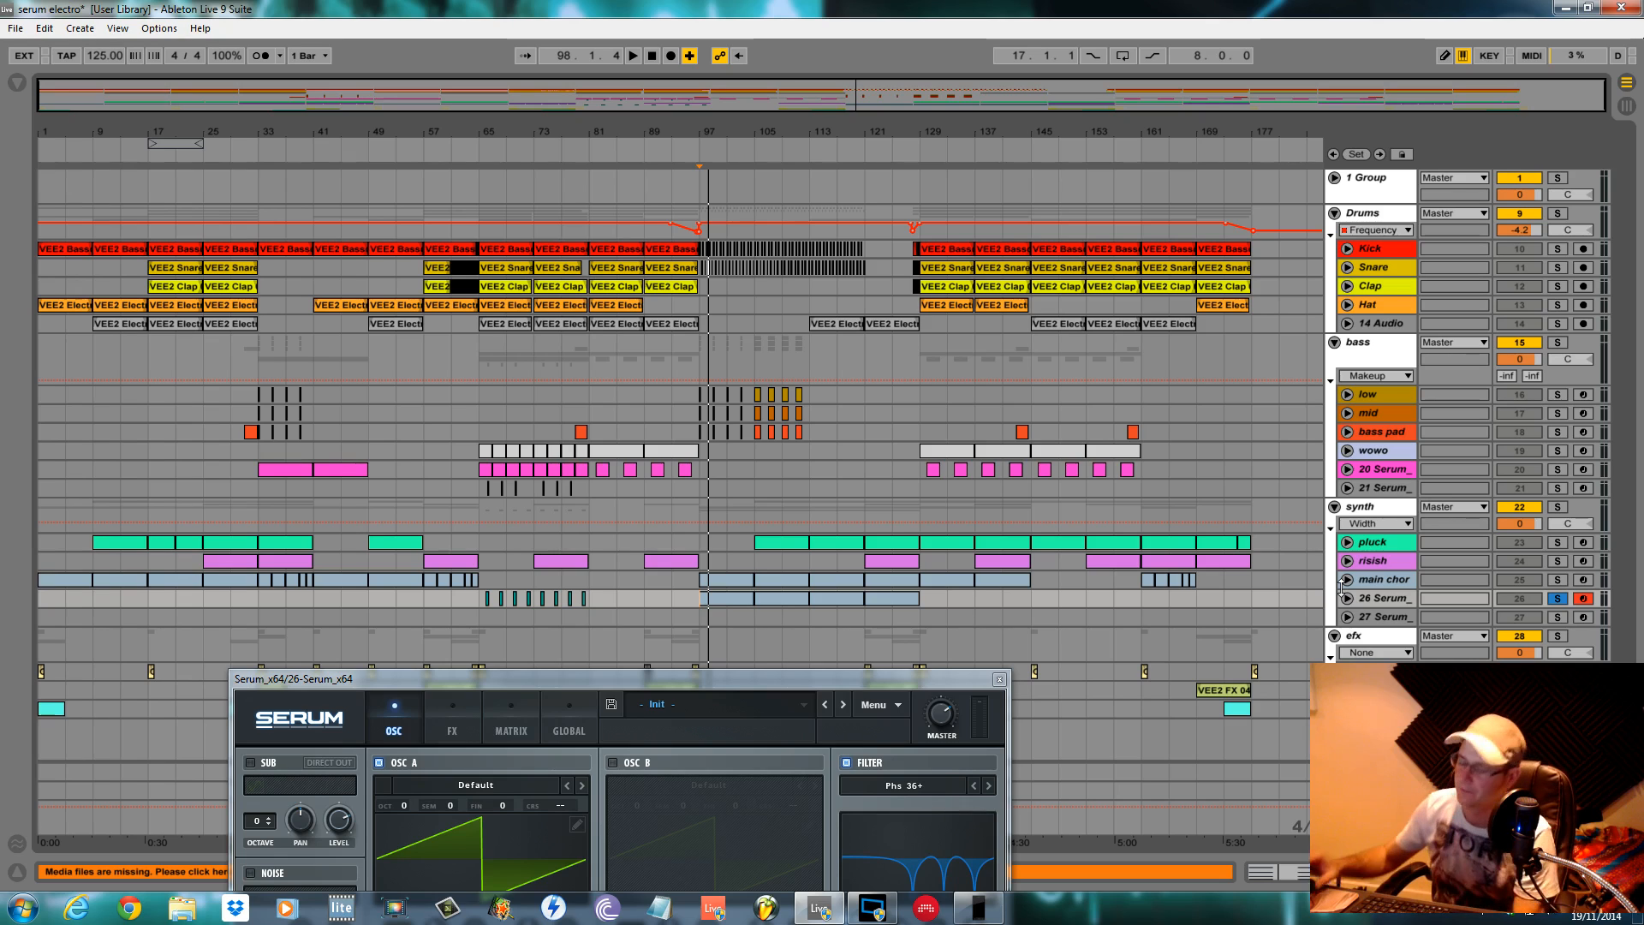
Show the Master track's device chain and bring the full Serum oscillator page back over the arrangement
drag(918, 678, 789, 858)
double_click(1368, 809)
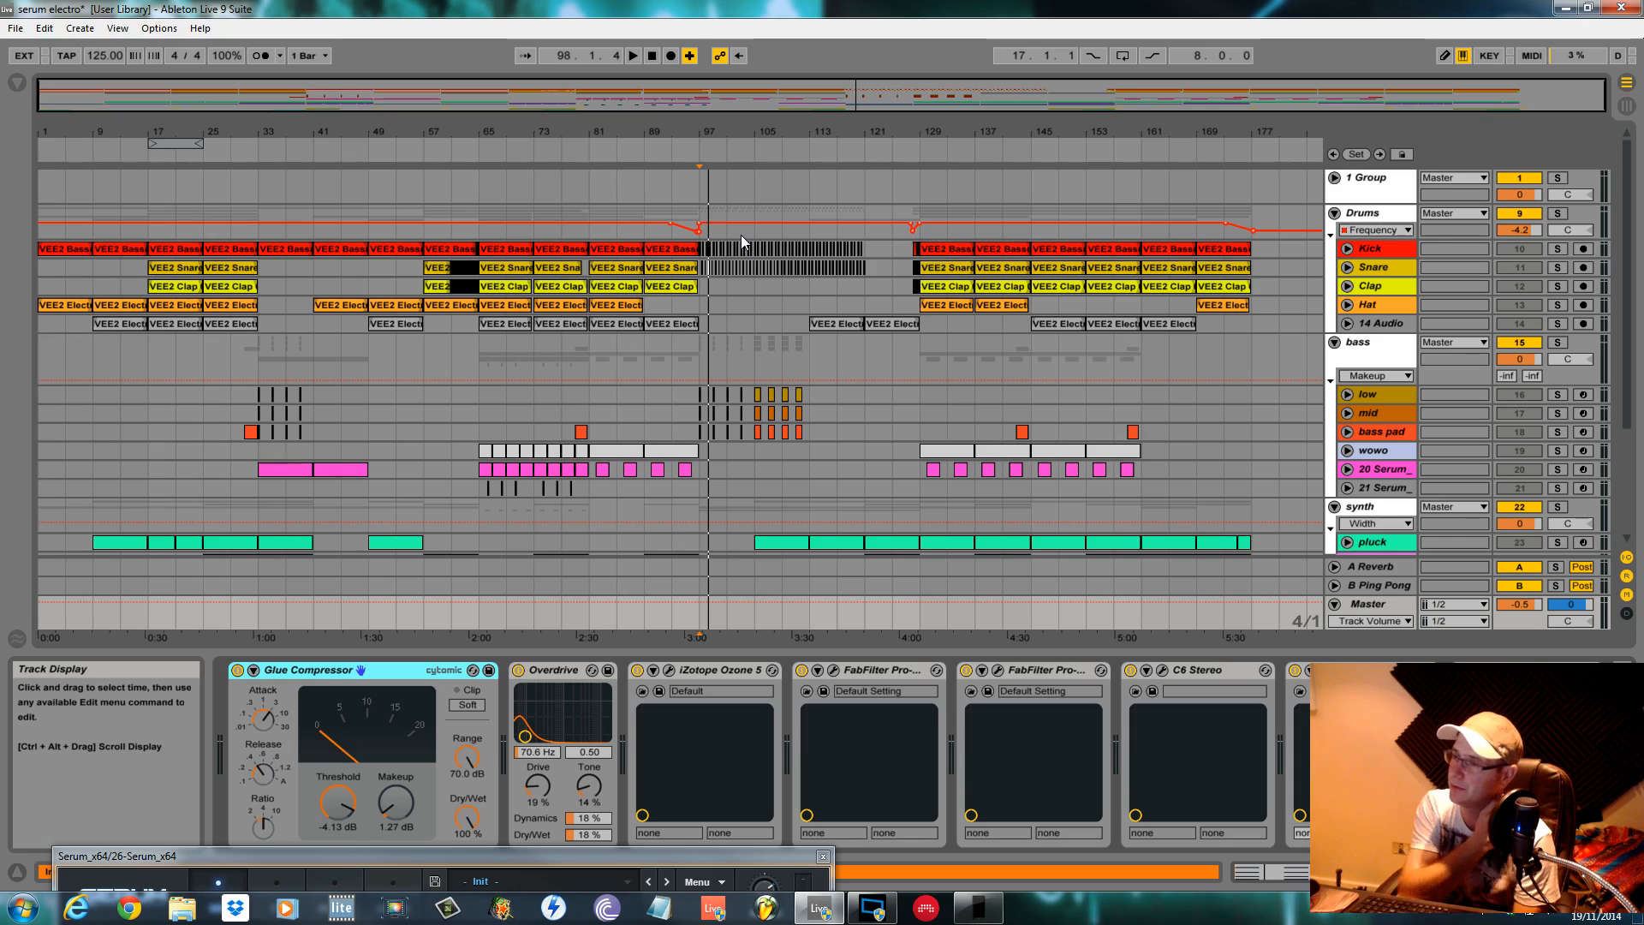
drag(615, 862, 832, 135)
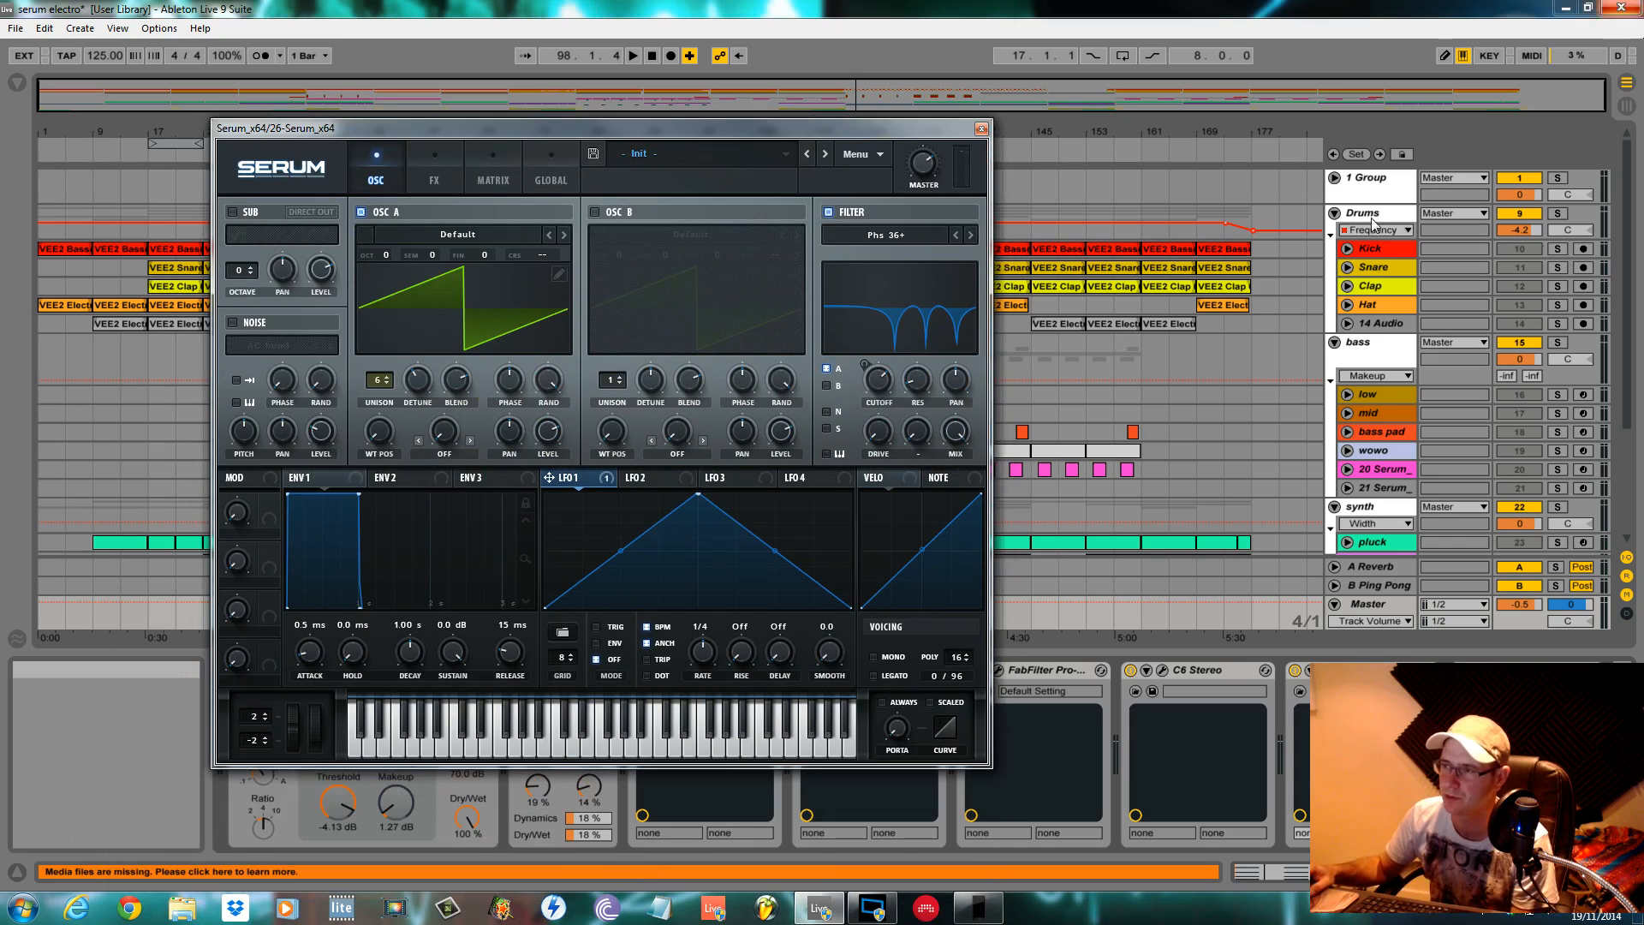
drag(792, 135, 849, 165)
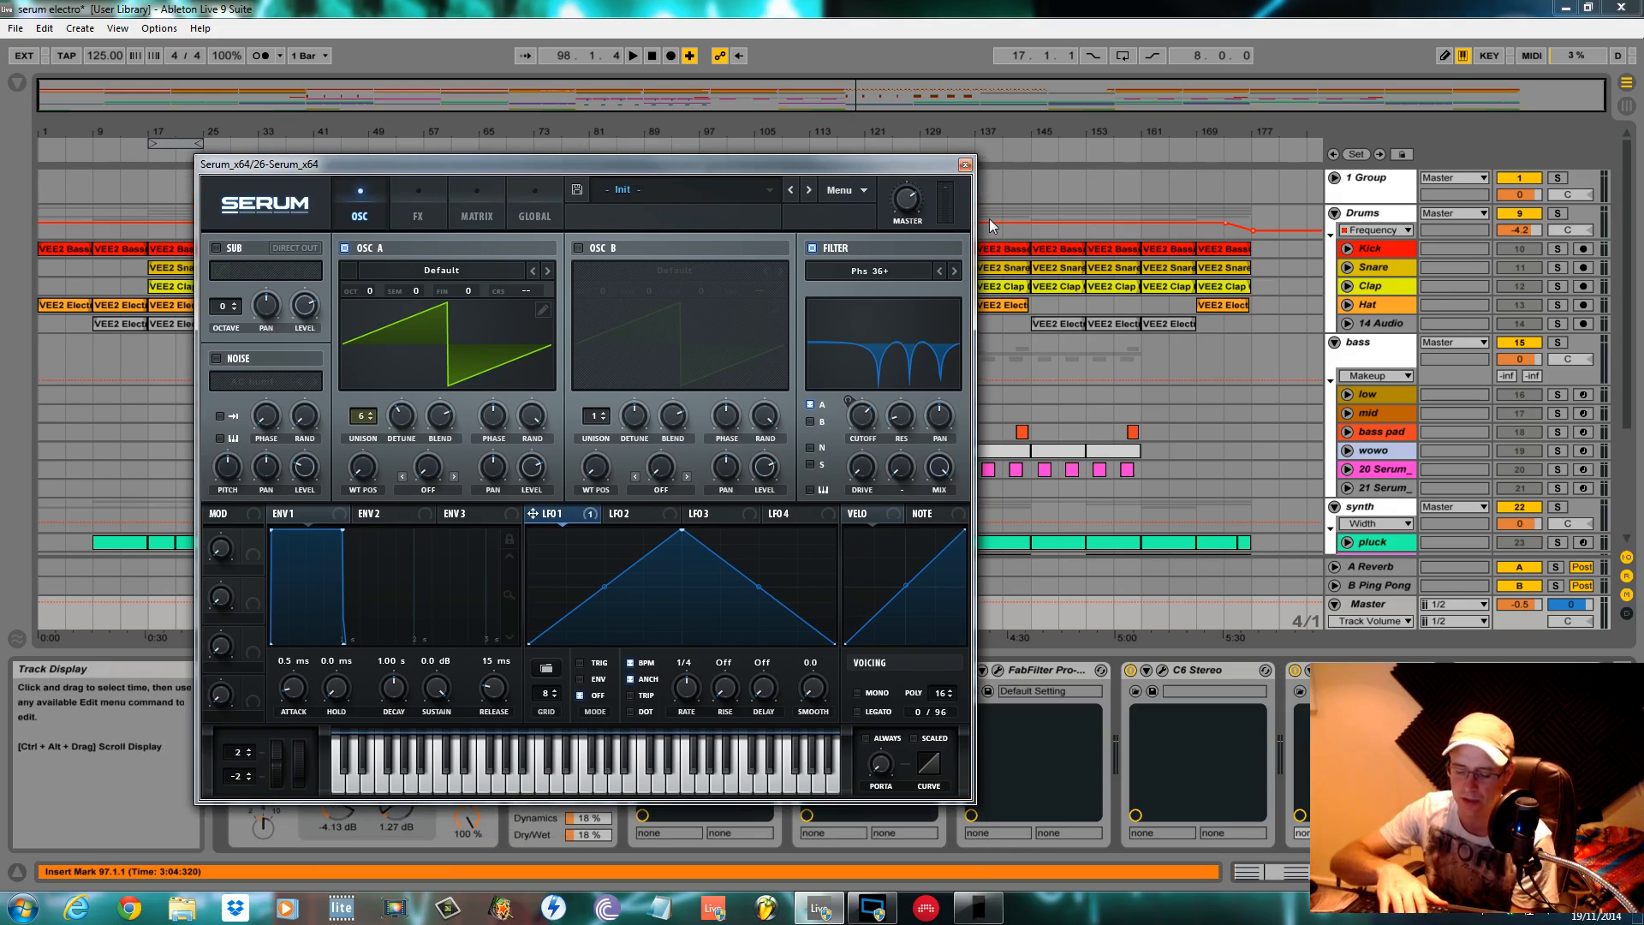